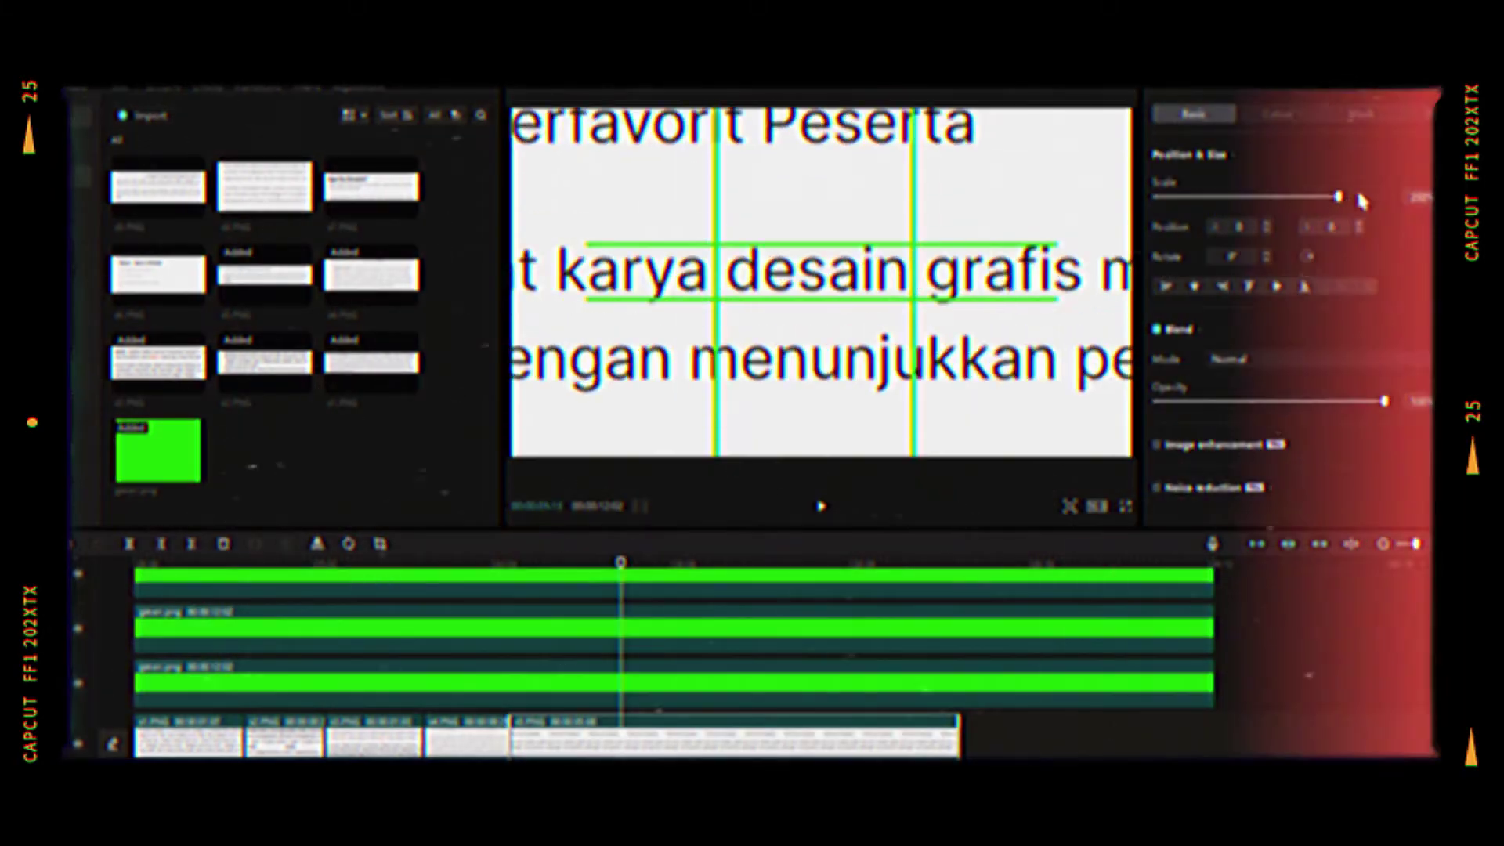
left_click_drag(1360, 201, 1367, 206)
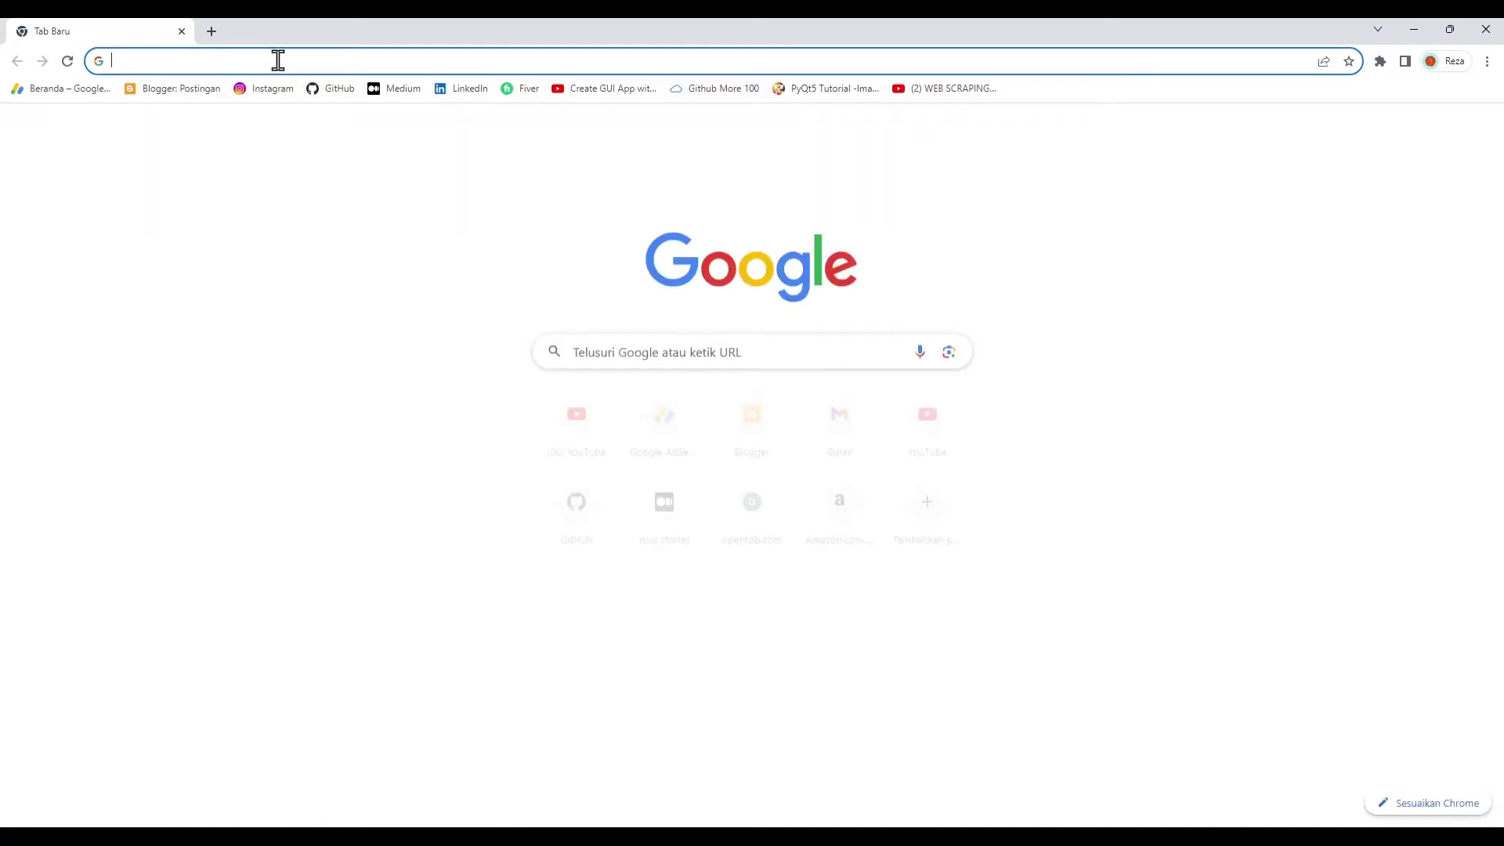
Step: Search Google for "desain" in quotation marks
left_click(278, 60)
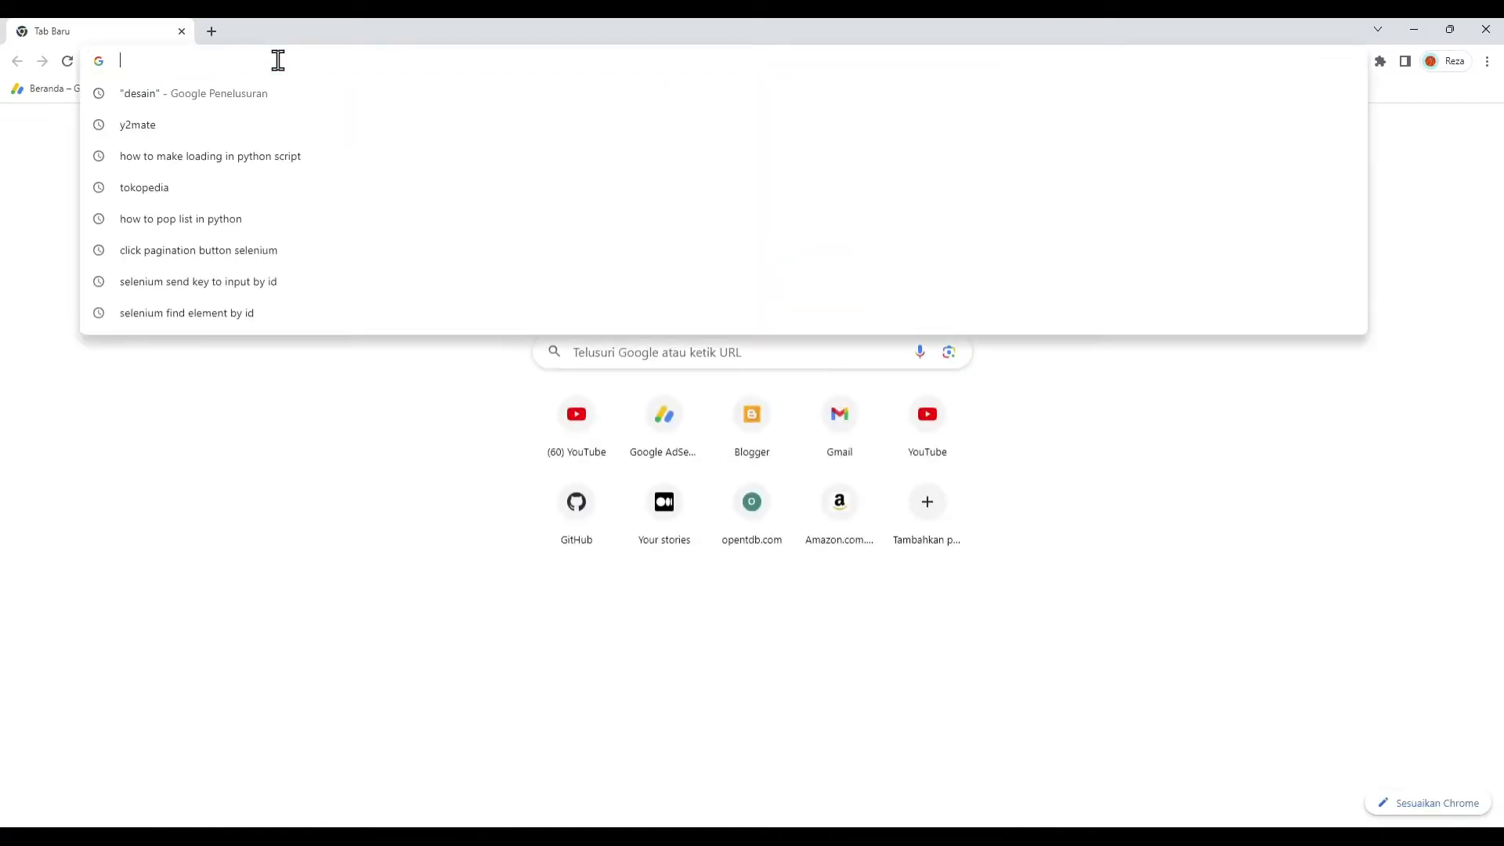
left_click(4, 192)
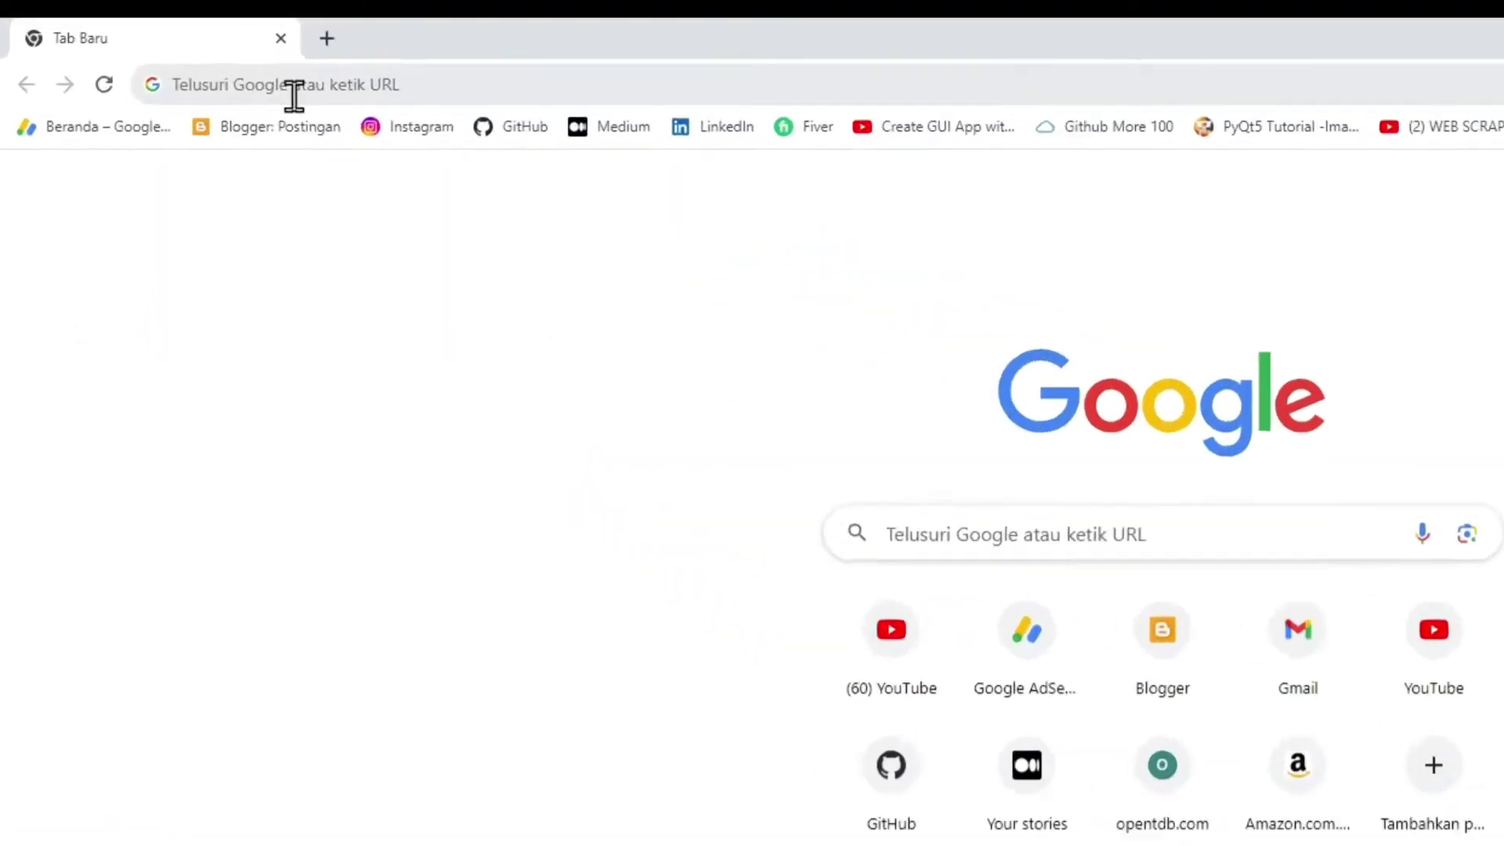
left_click(294, 96)
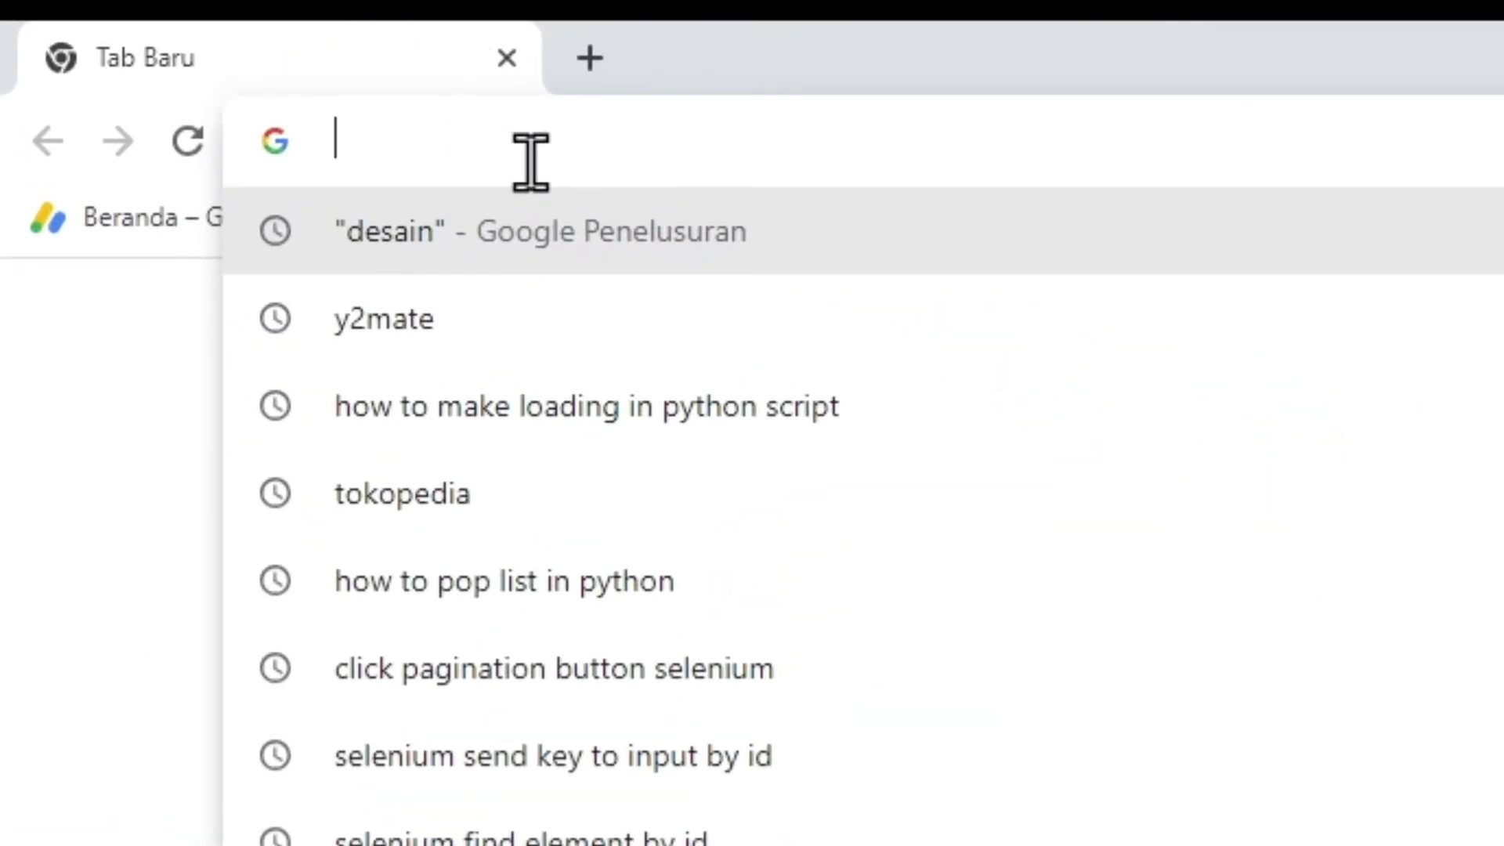
type("\"desain")
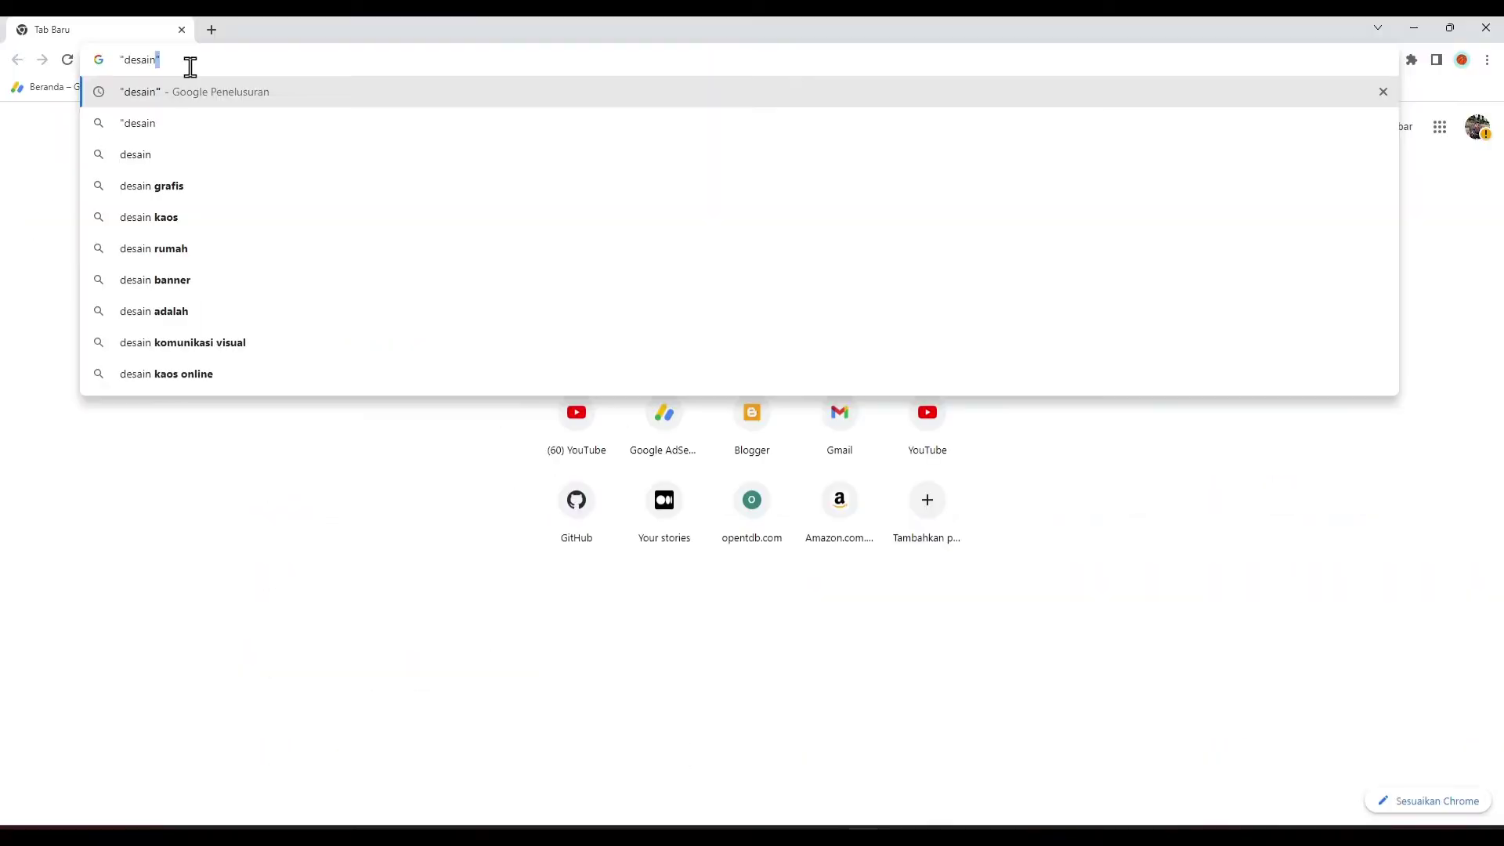
key("Return")
Step: Open the Indonesian Wikipedia article Desain from the search results and bring its introduction into view
scroll(289, 447, "down", 8)
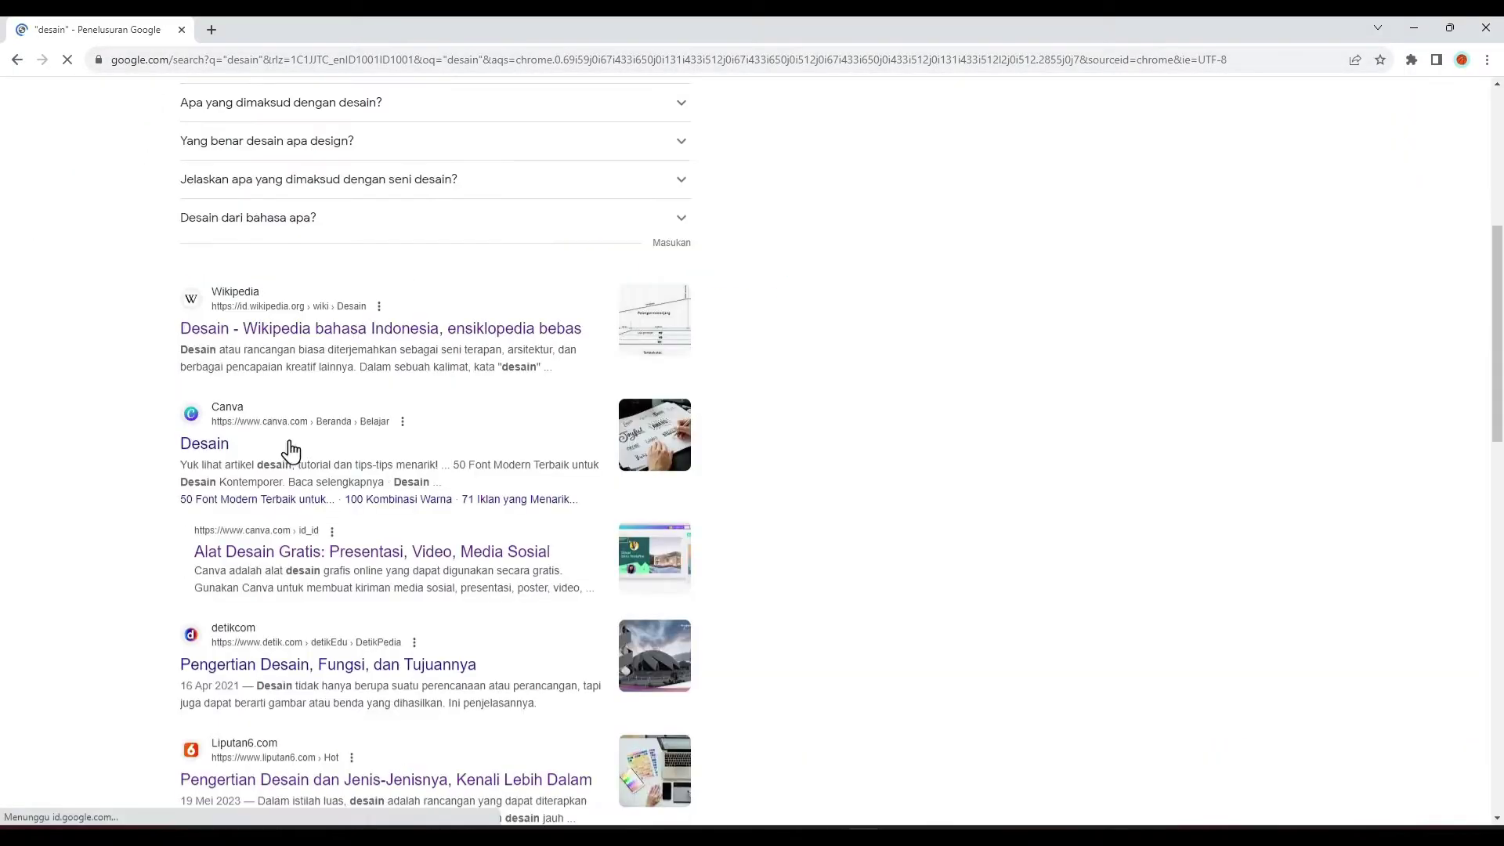
left_click(225, 330)
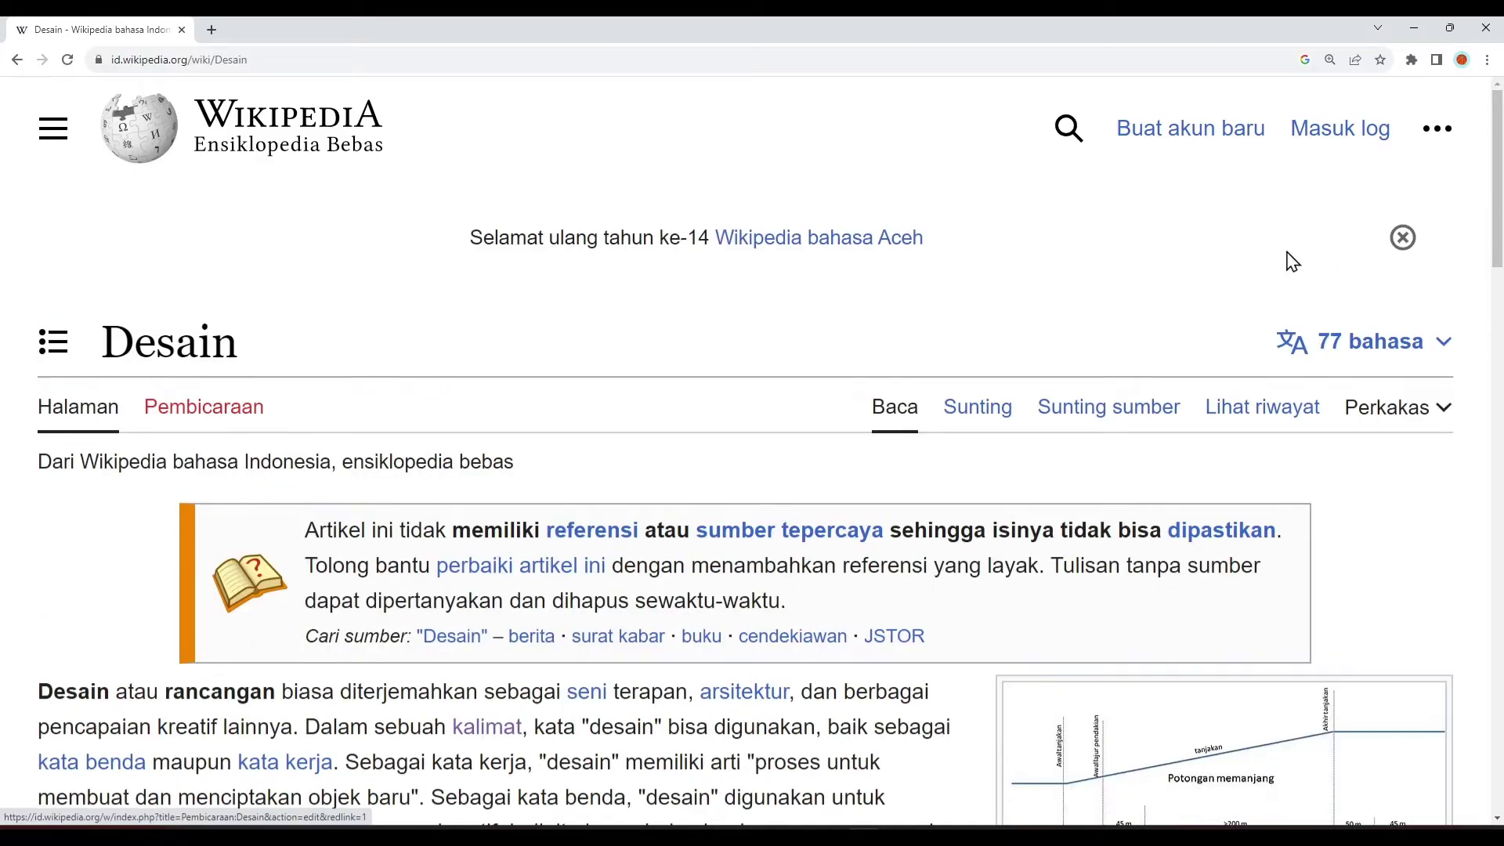
scroll(905, 421, "down", 8)
scroll(816, 447, "up", 8)
scroll(816, 447, "down", 3)
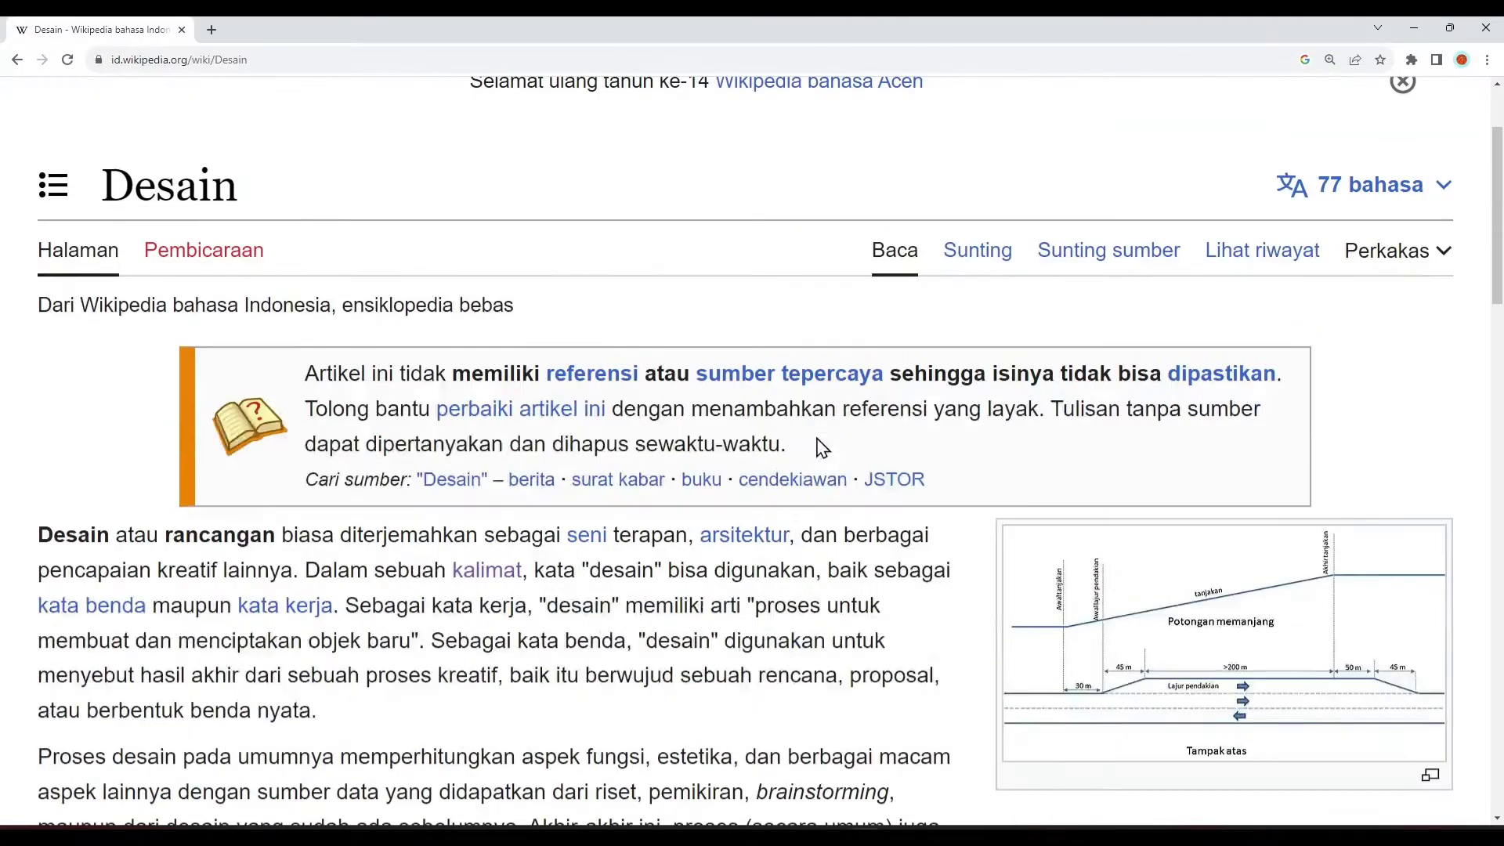
Step: Capture the article's opening paragraph with the Snipping Tool and save the snip as s1.PNG in Downloads
key("super")
type("snip")
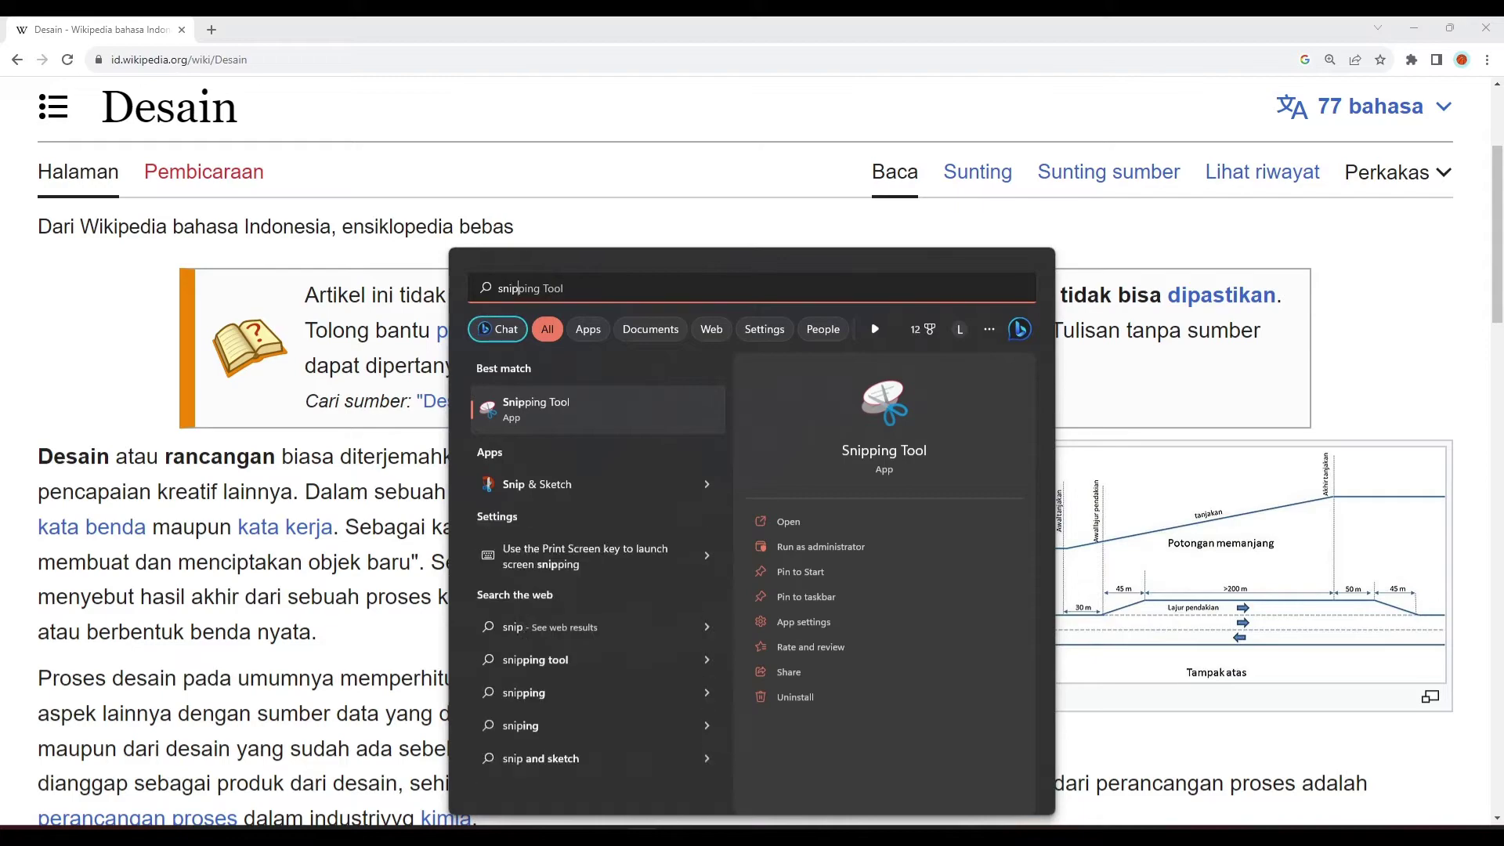
key("Return")
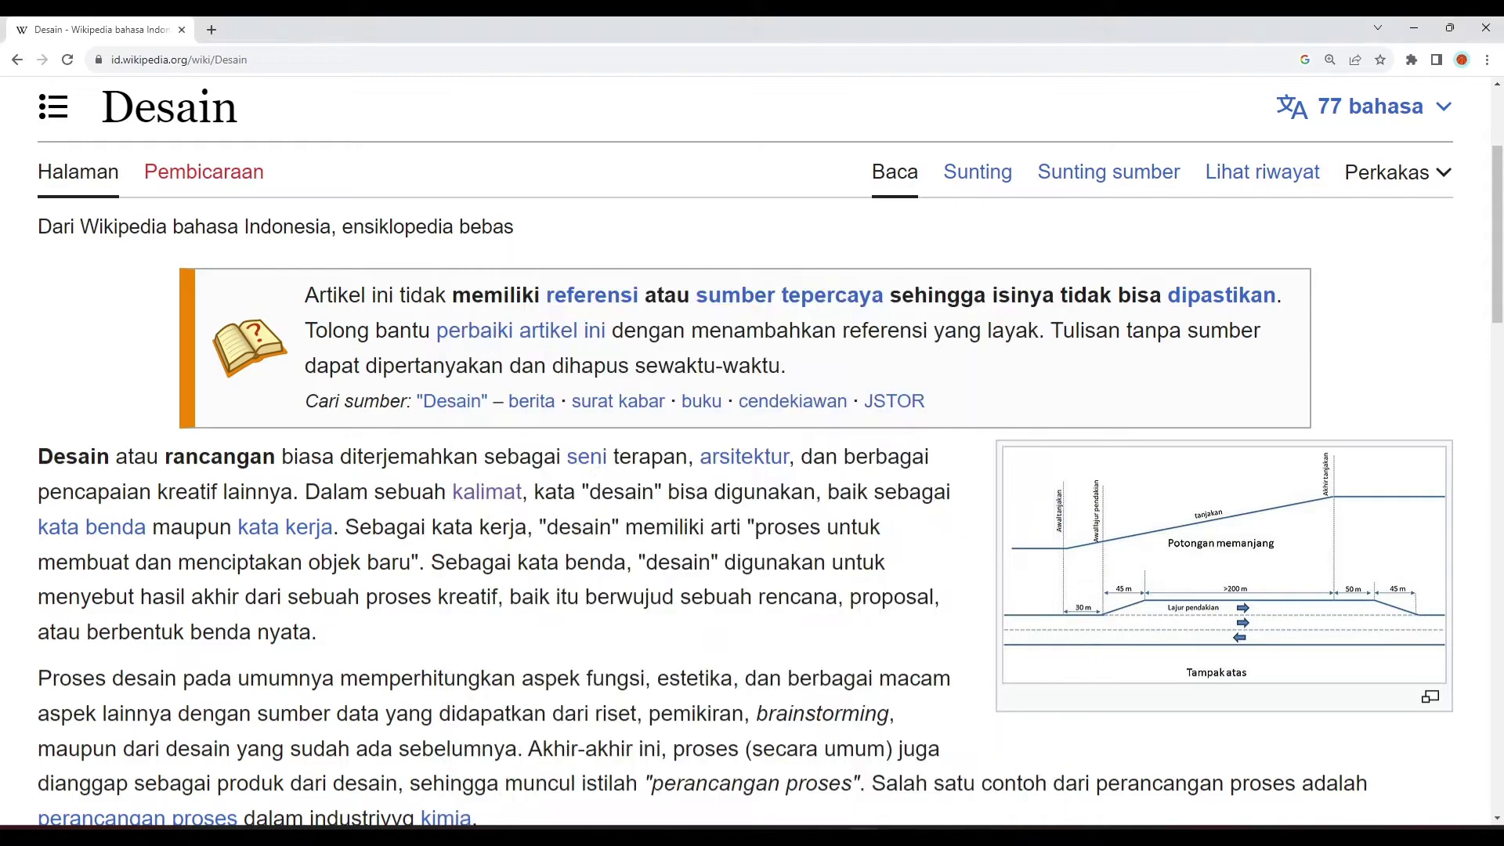
left_click(960, 72)
left_click_drag(55, 444, 940, 666)
key("ctrl+s")
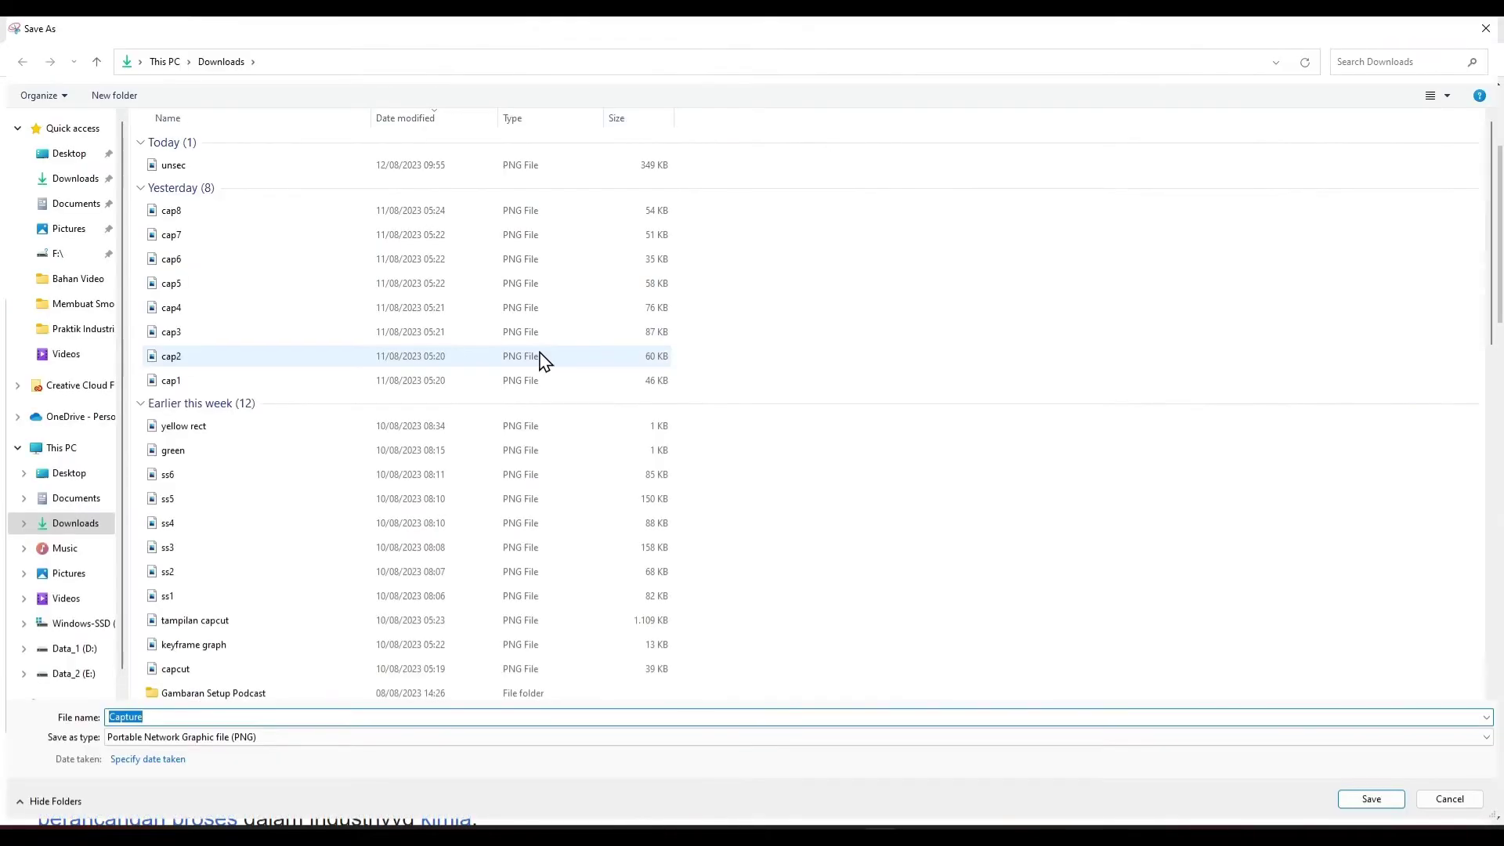
type("sain\"")
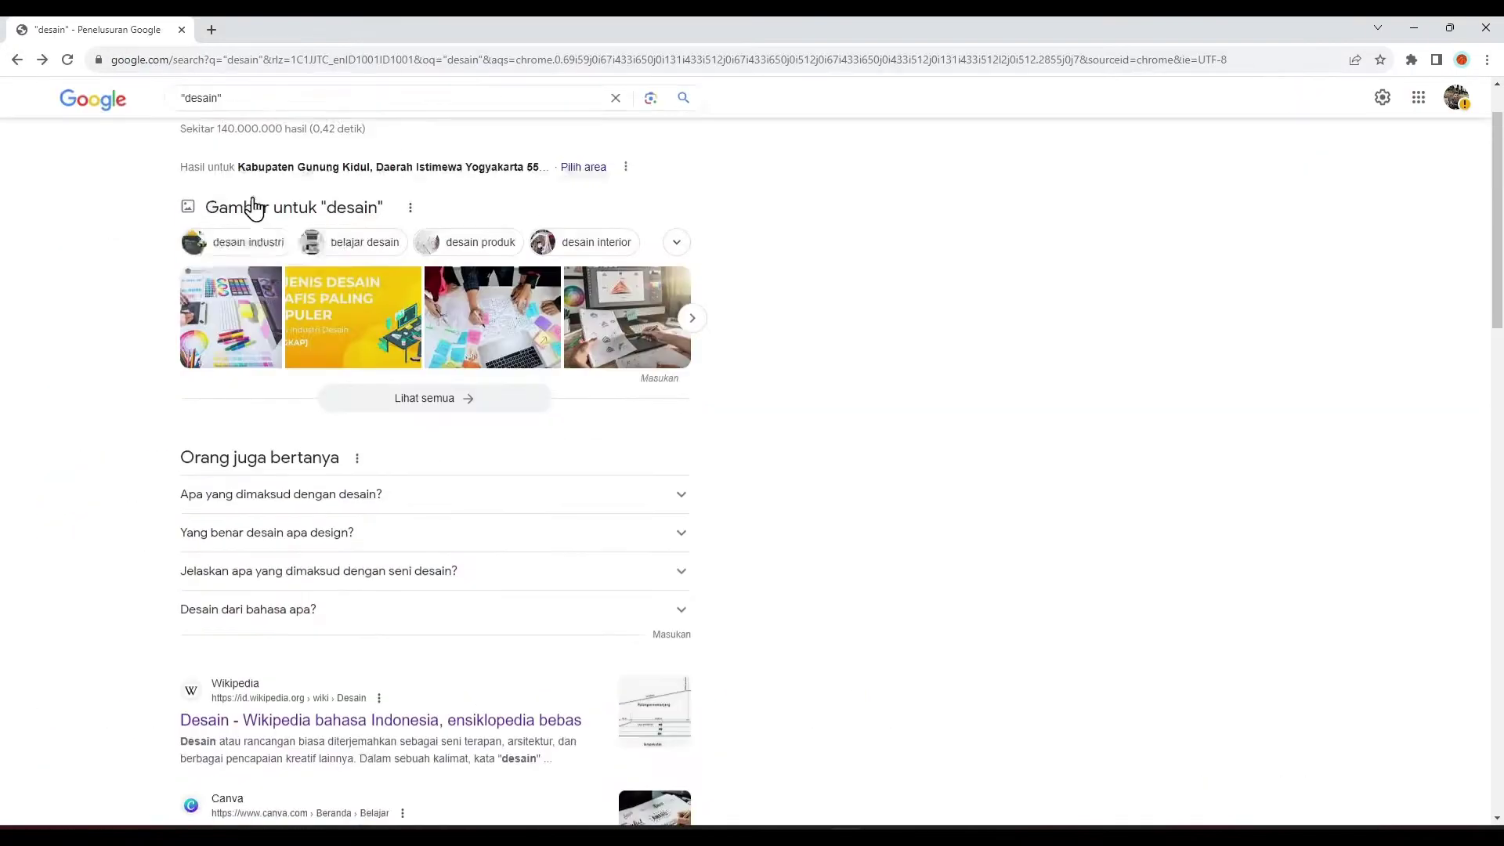
scroll(251, 208, "down", 10)
right_click(301, 584)
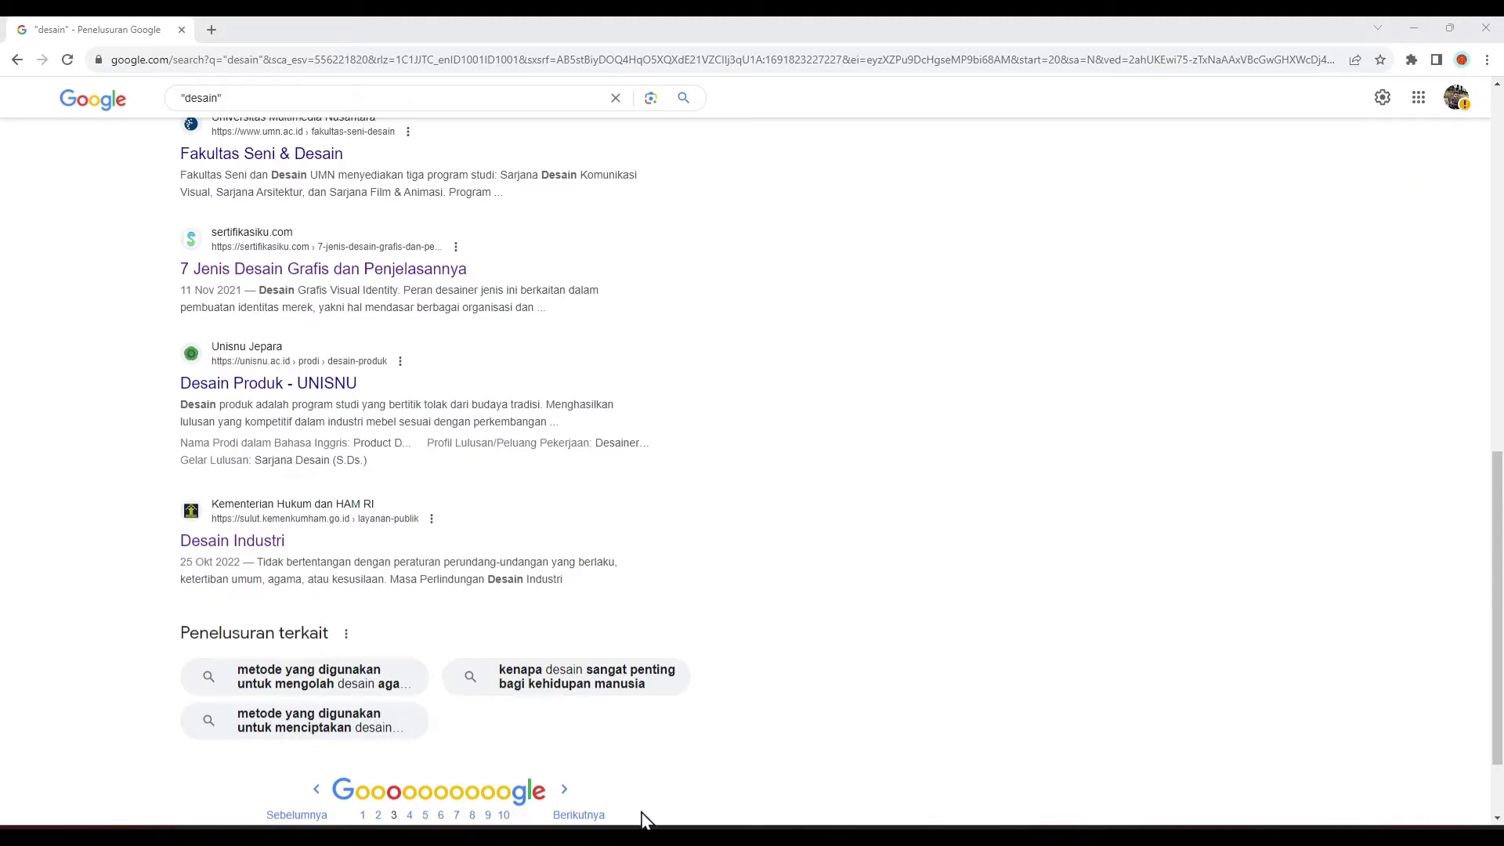
Step: Launch CapCut and create a new project
key("super")
type("ca")
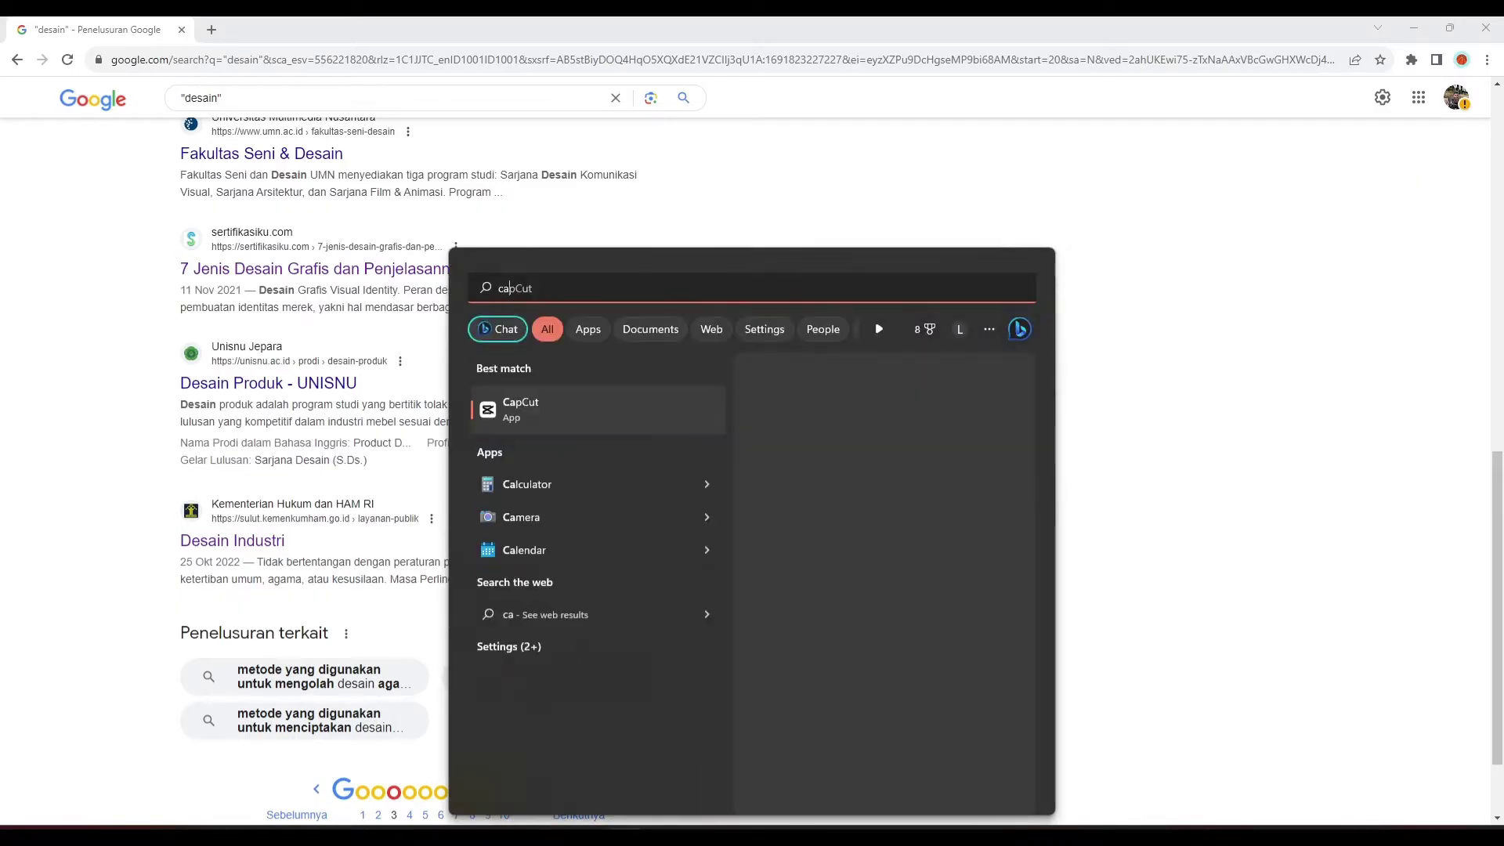
key("Return")
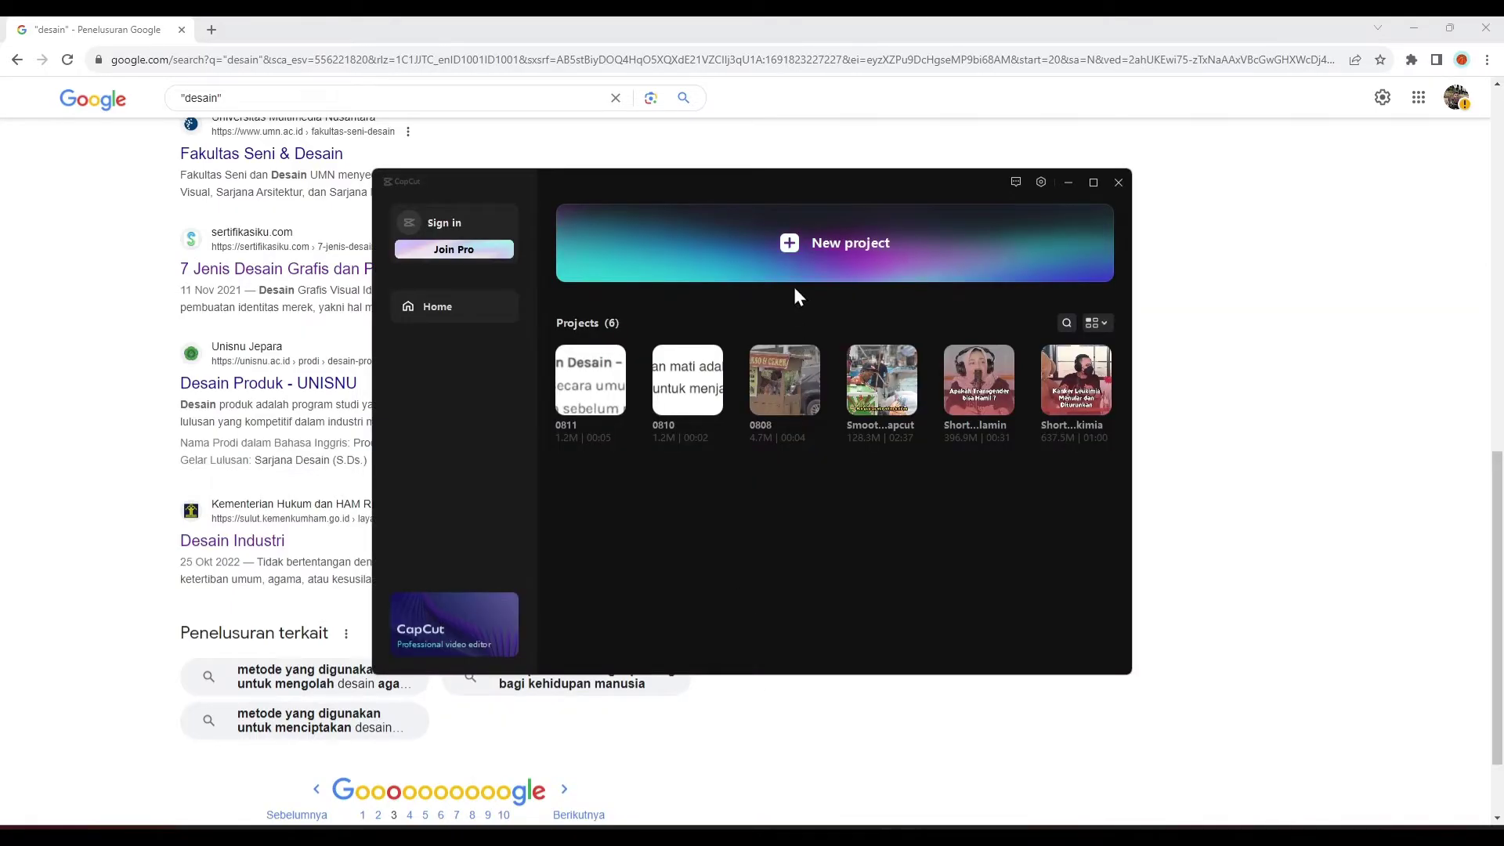
left_click(793, 266)
Step: Import the nine screenshots s1 to s9 from the Downloads folder into the project media
left_click(274, 286)
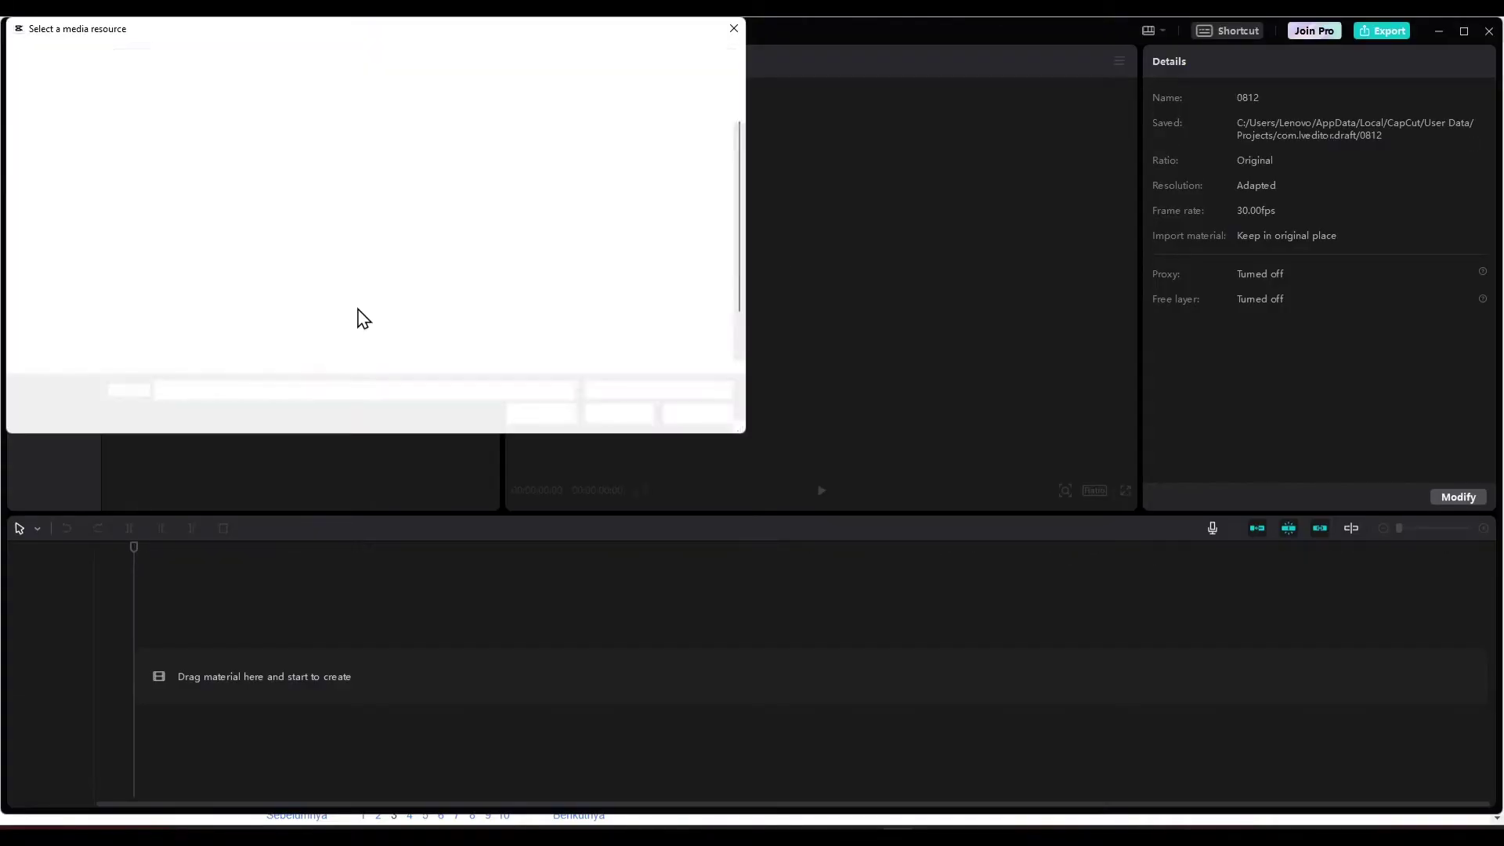
left_click(72, 203)
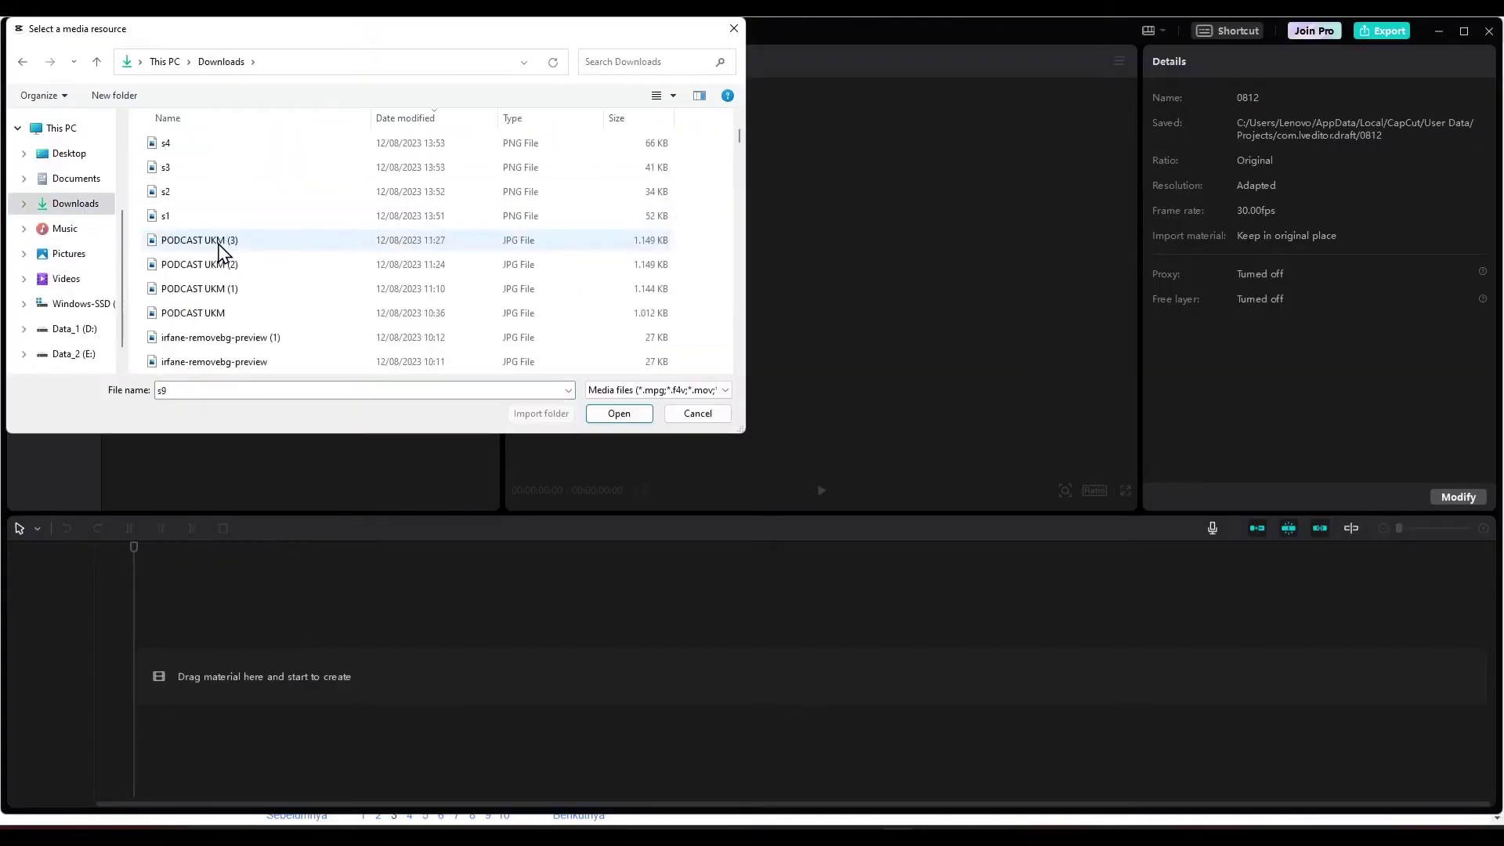
left_click(223, 218, "shift")
left_click(614, 417)
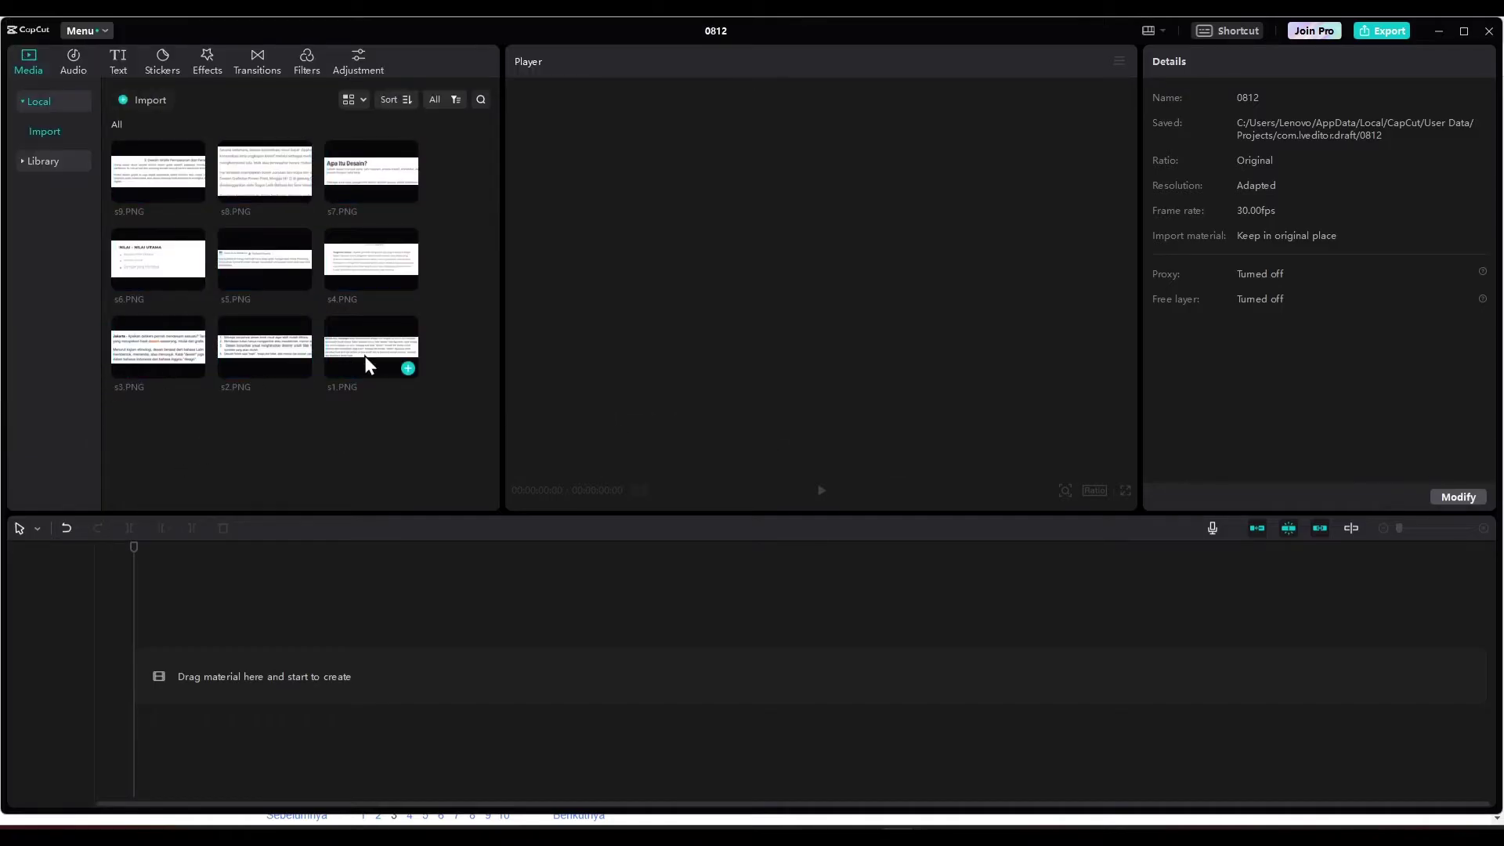
Step: Add s1.PNG to the start of the timeline and set the project's aspect ratio to 16:9
left_click_drag(365, 360, 239, 627)
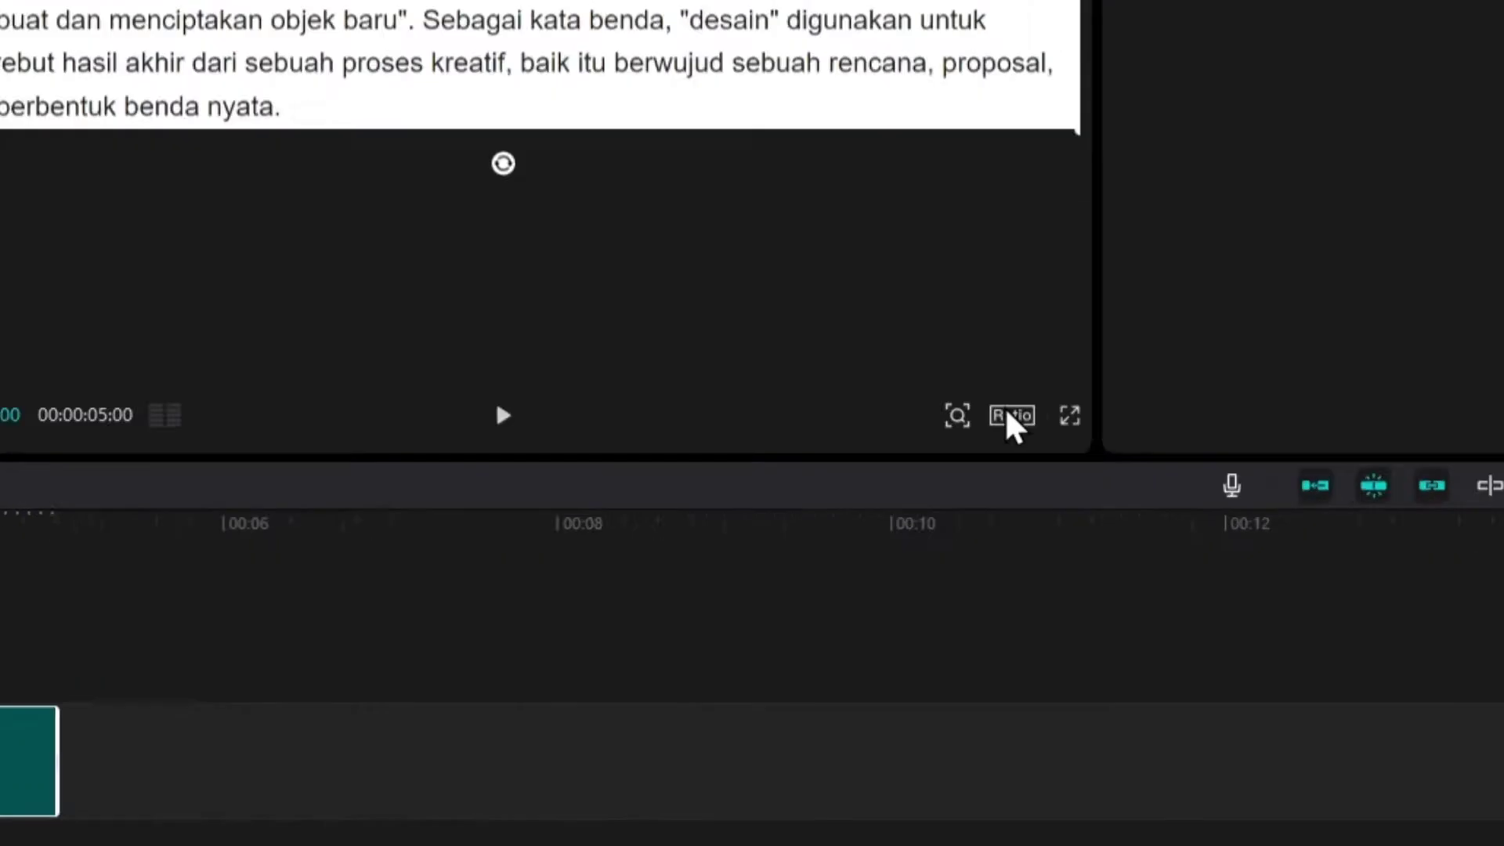
left_click(1095, 490)
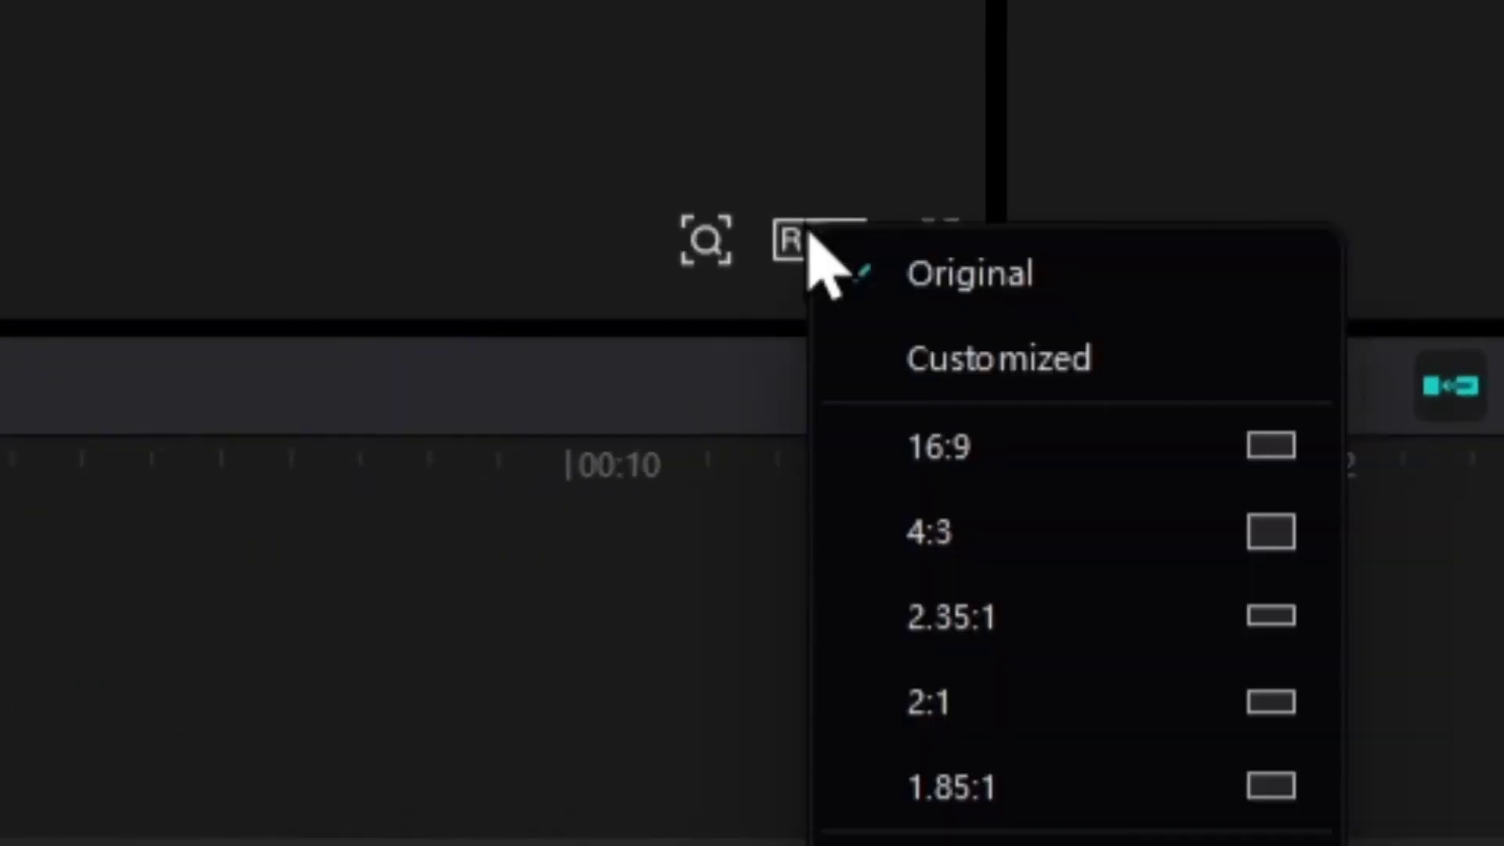
left_click(1003, 453)
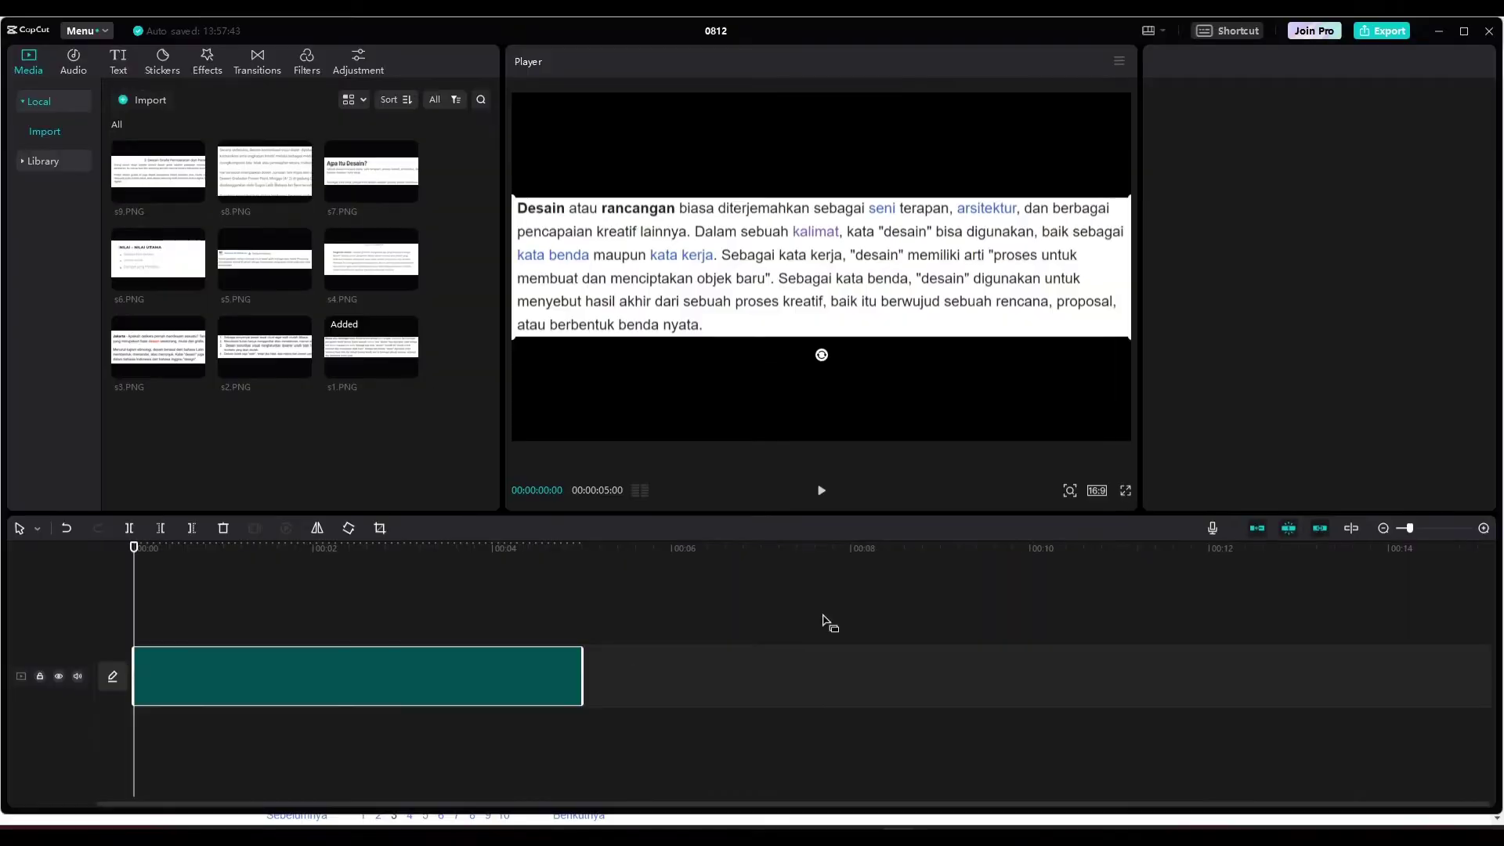
Step: Scale the s1.PNG clip to 451% and move it to X -1597, Y -279, centring the word "desain" in the frame
left_click(243, 690)
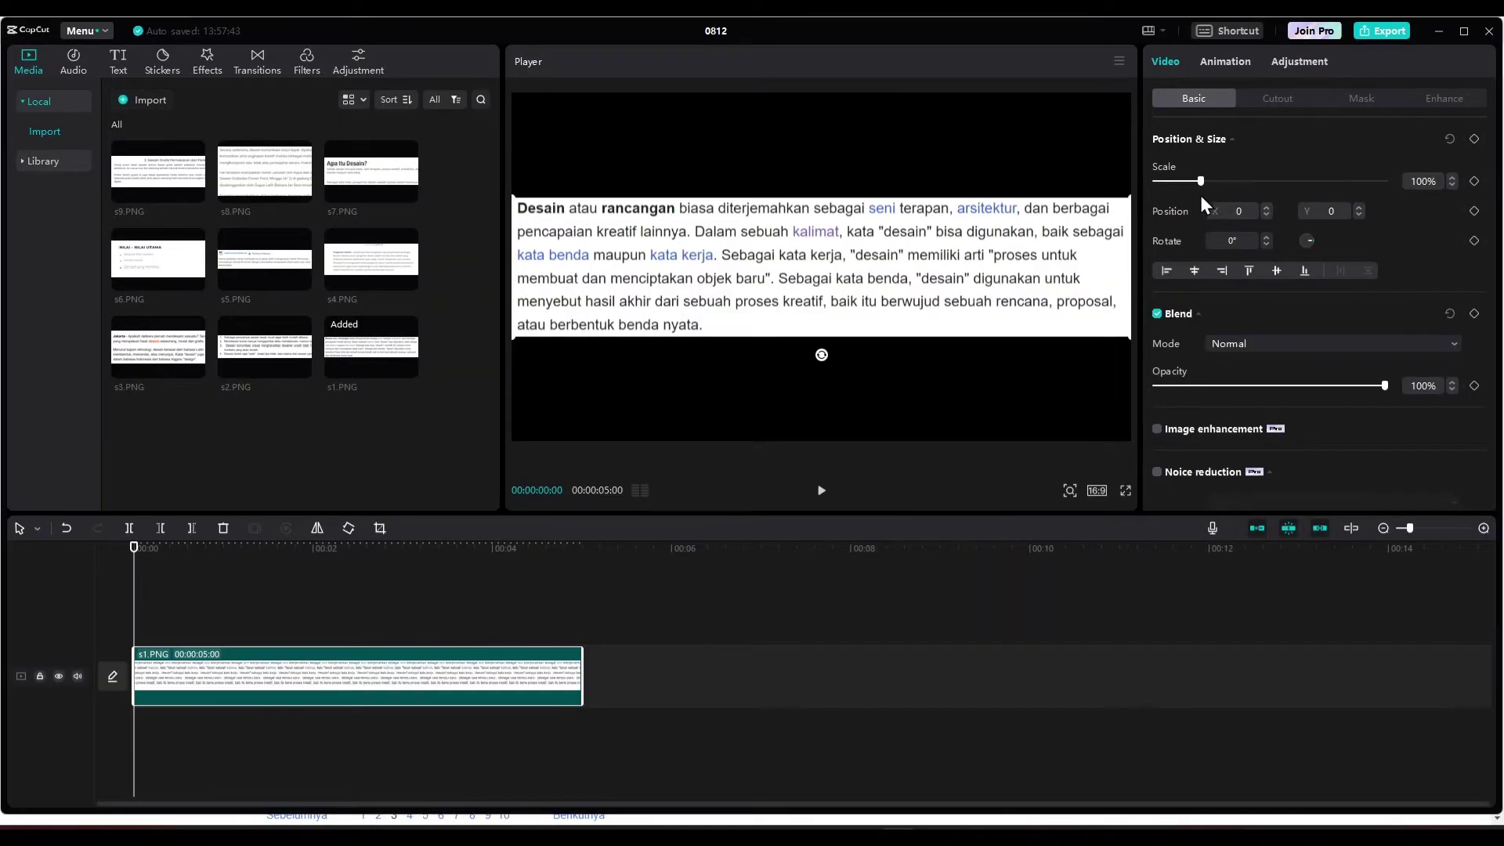
left_click_drag(1200, 182, 1322, 181)
left_click_drag(790, 286, 571, 327)
left_click_drag(849, 314, 778, 315)
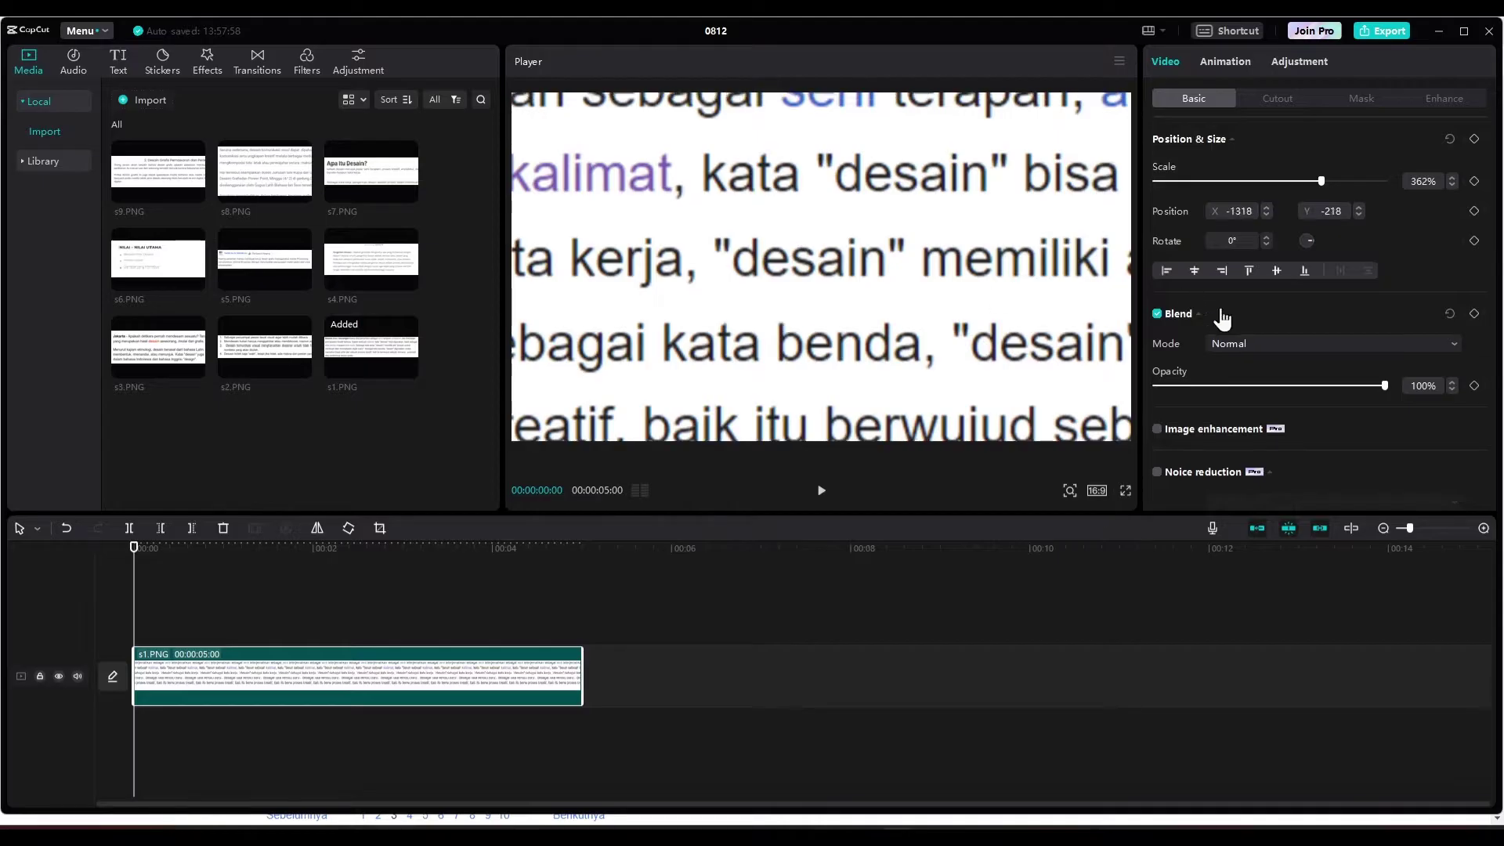
left_click_drag(1321, 181, 1363, 181)
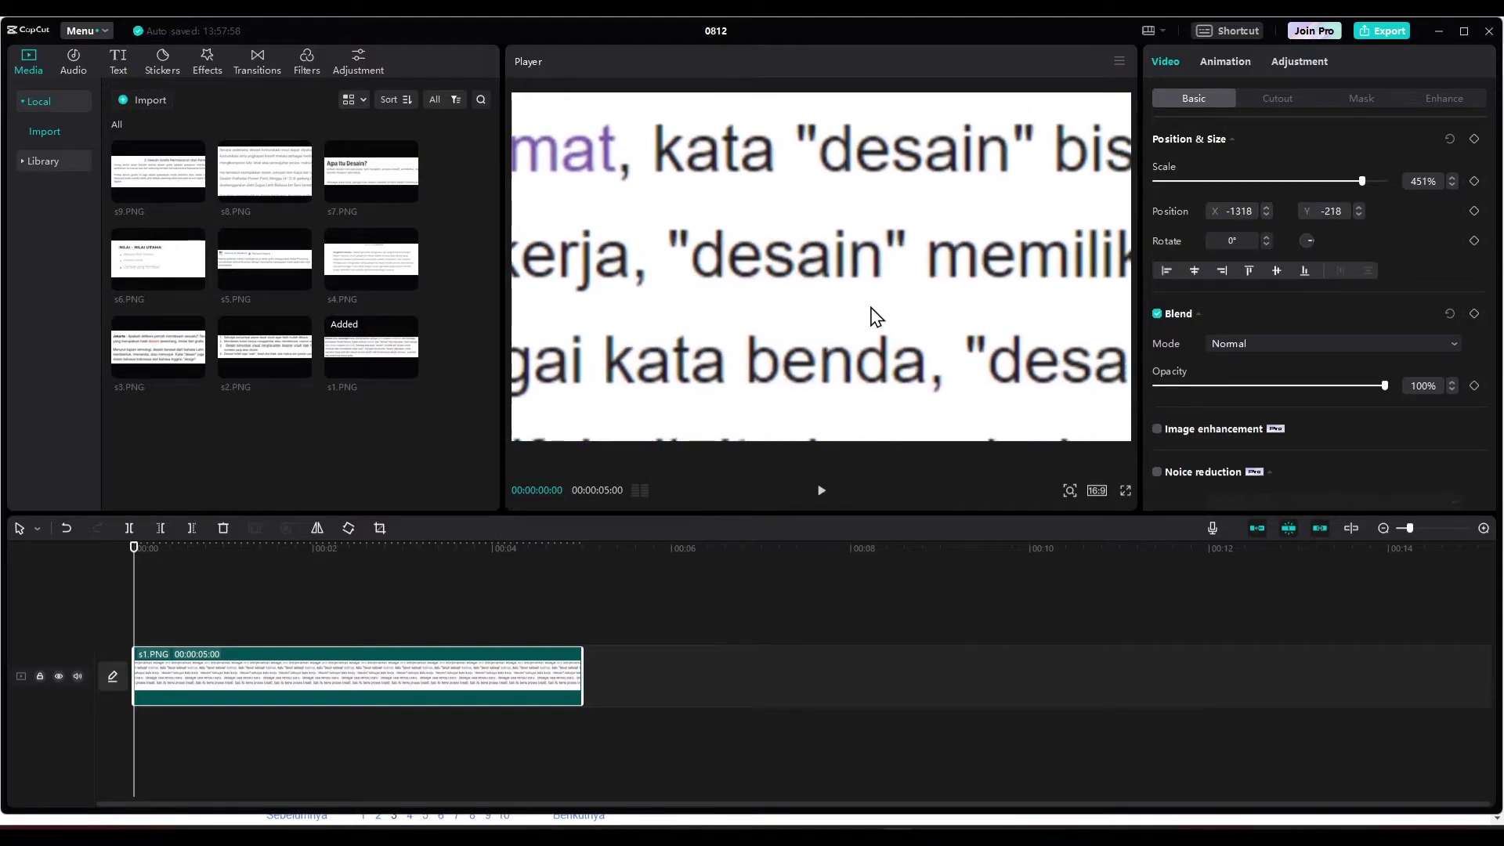
left_click_drag(884, 325, 768, 297)
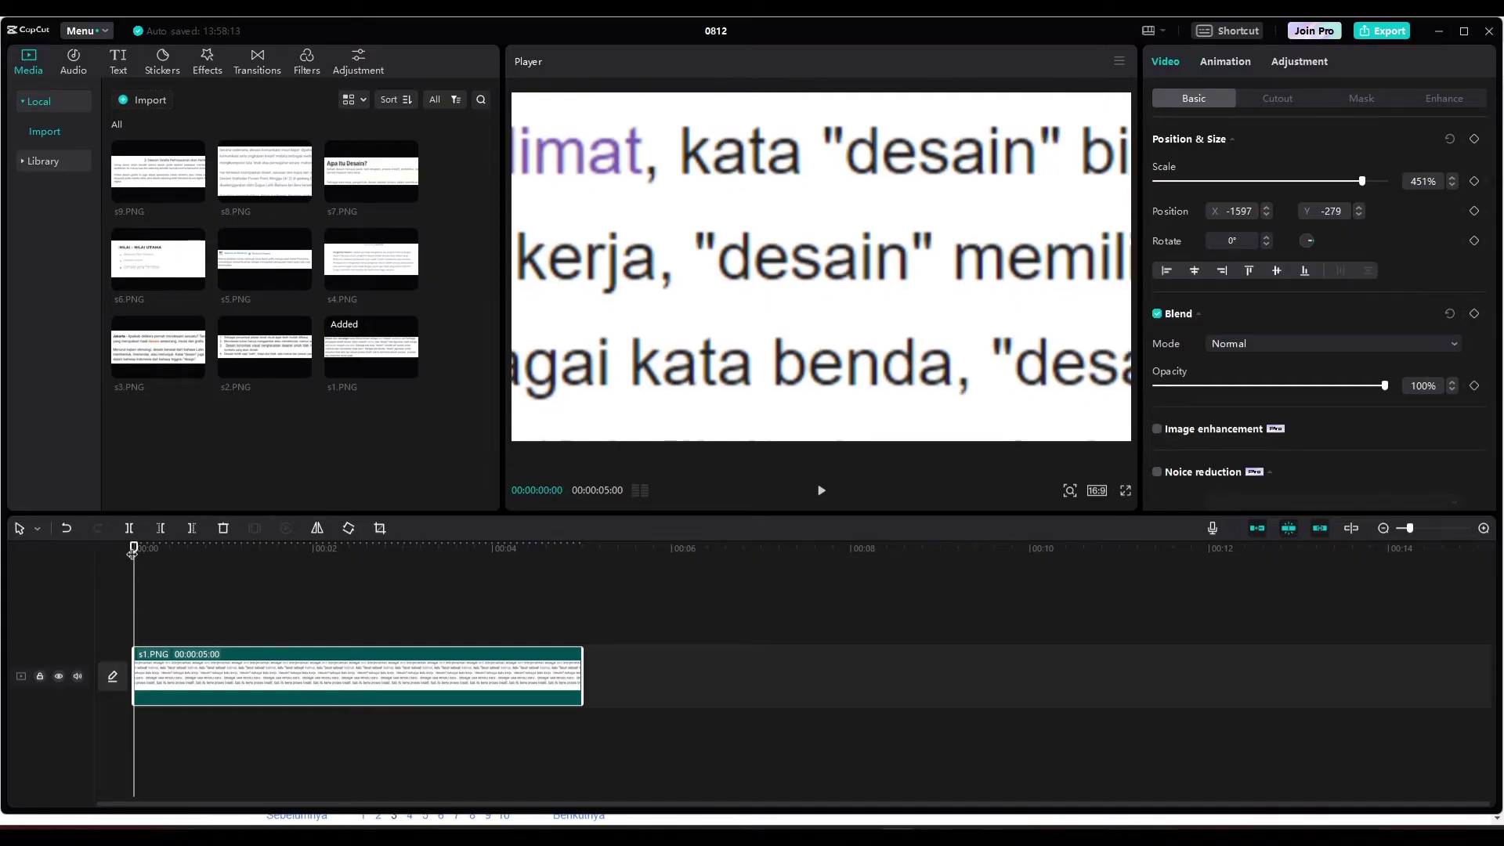
Step: Split the s1.PNG clip at 00:00:01:07, delete the part after the cut and return the playhead to the start
left_click_drag(133, 551, 244, 548)
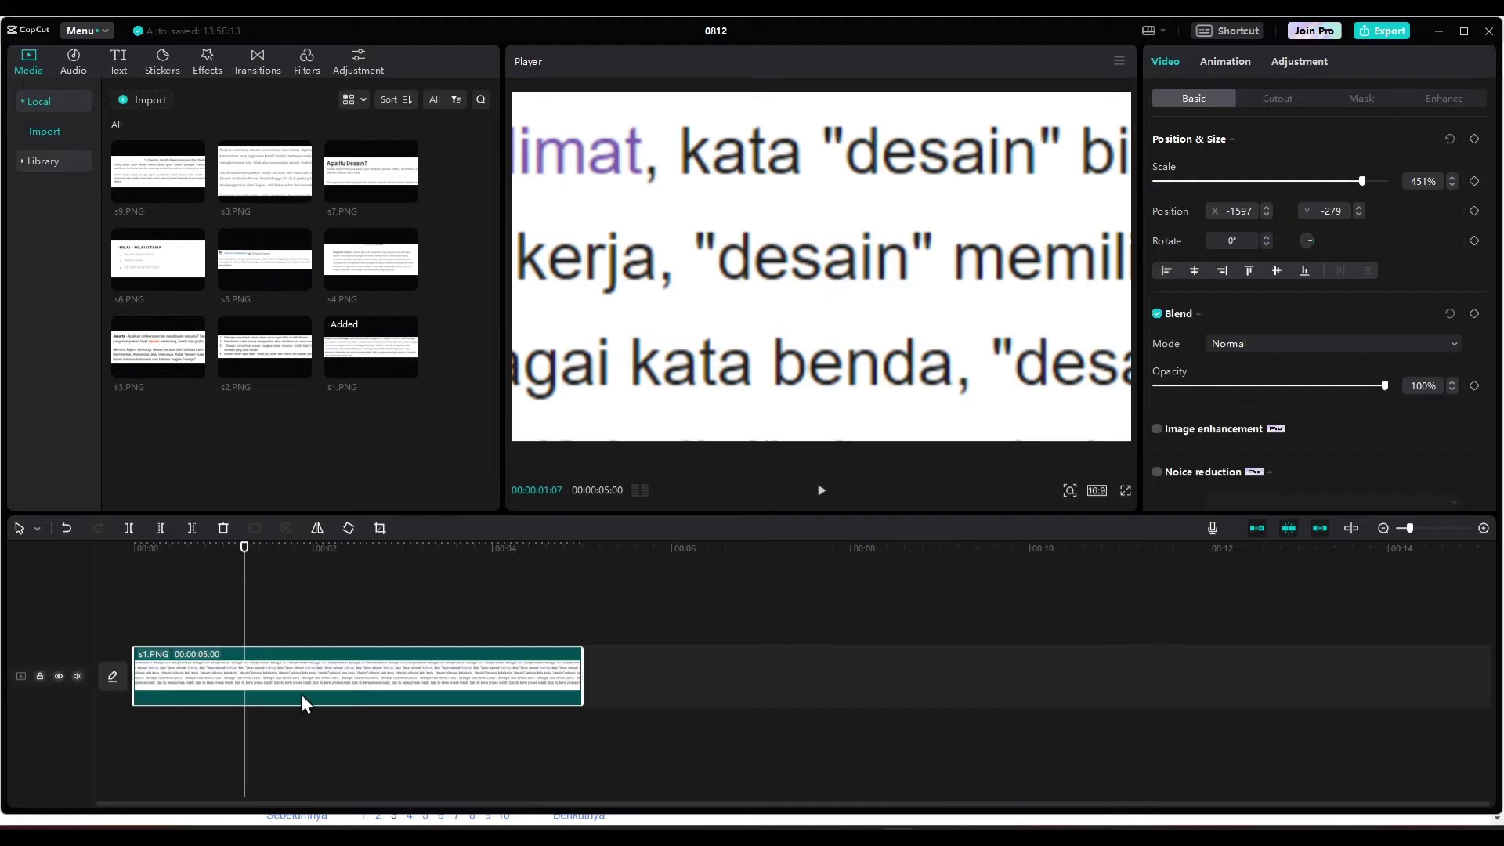
key("ctrl+b")
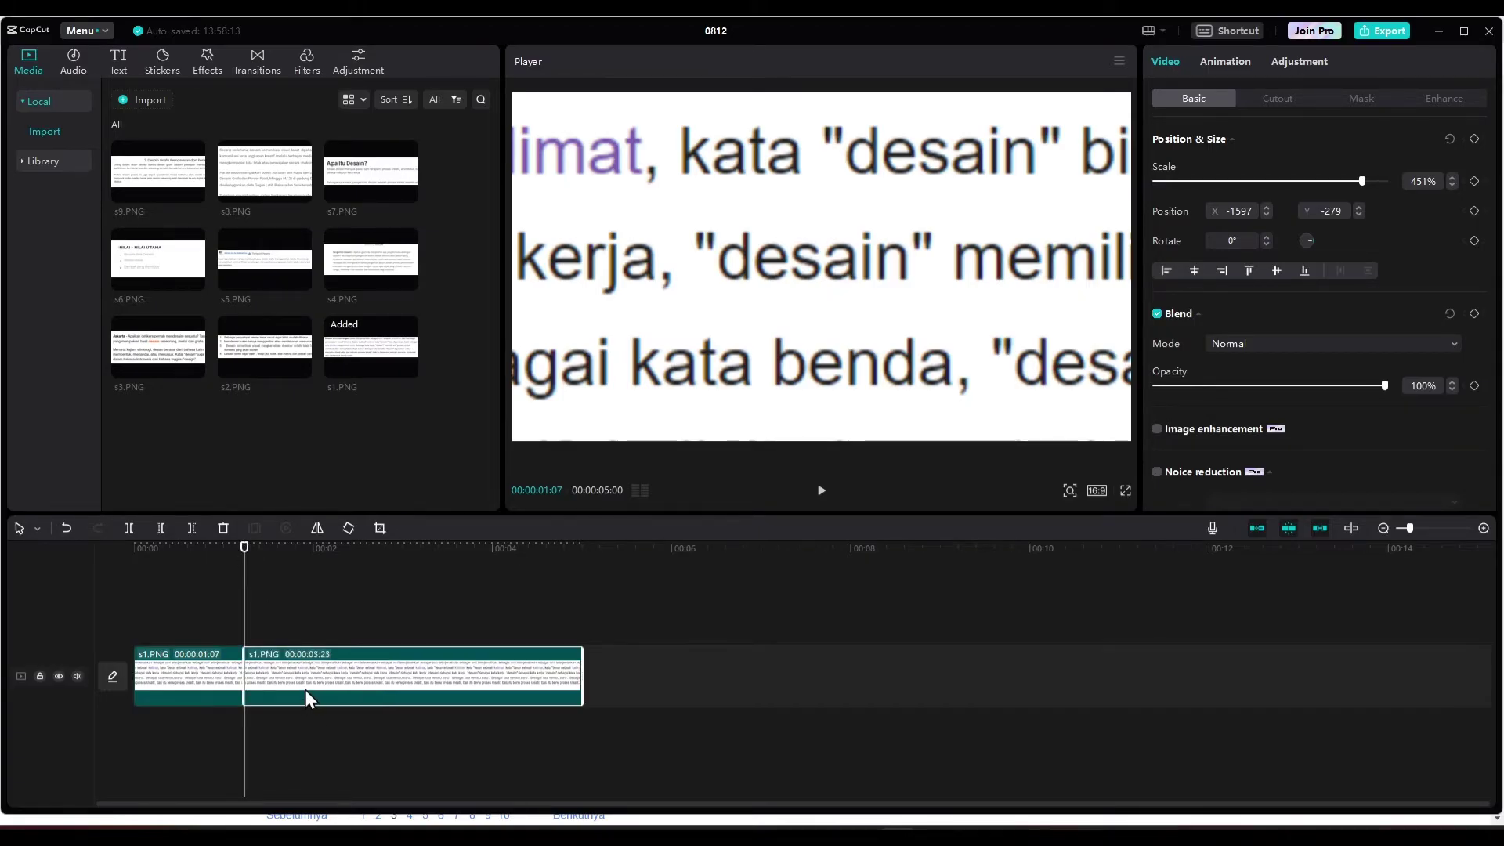
key("Delete")
left_click_drag(241, 551, 49, 461)
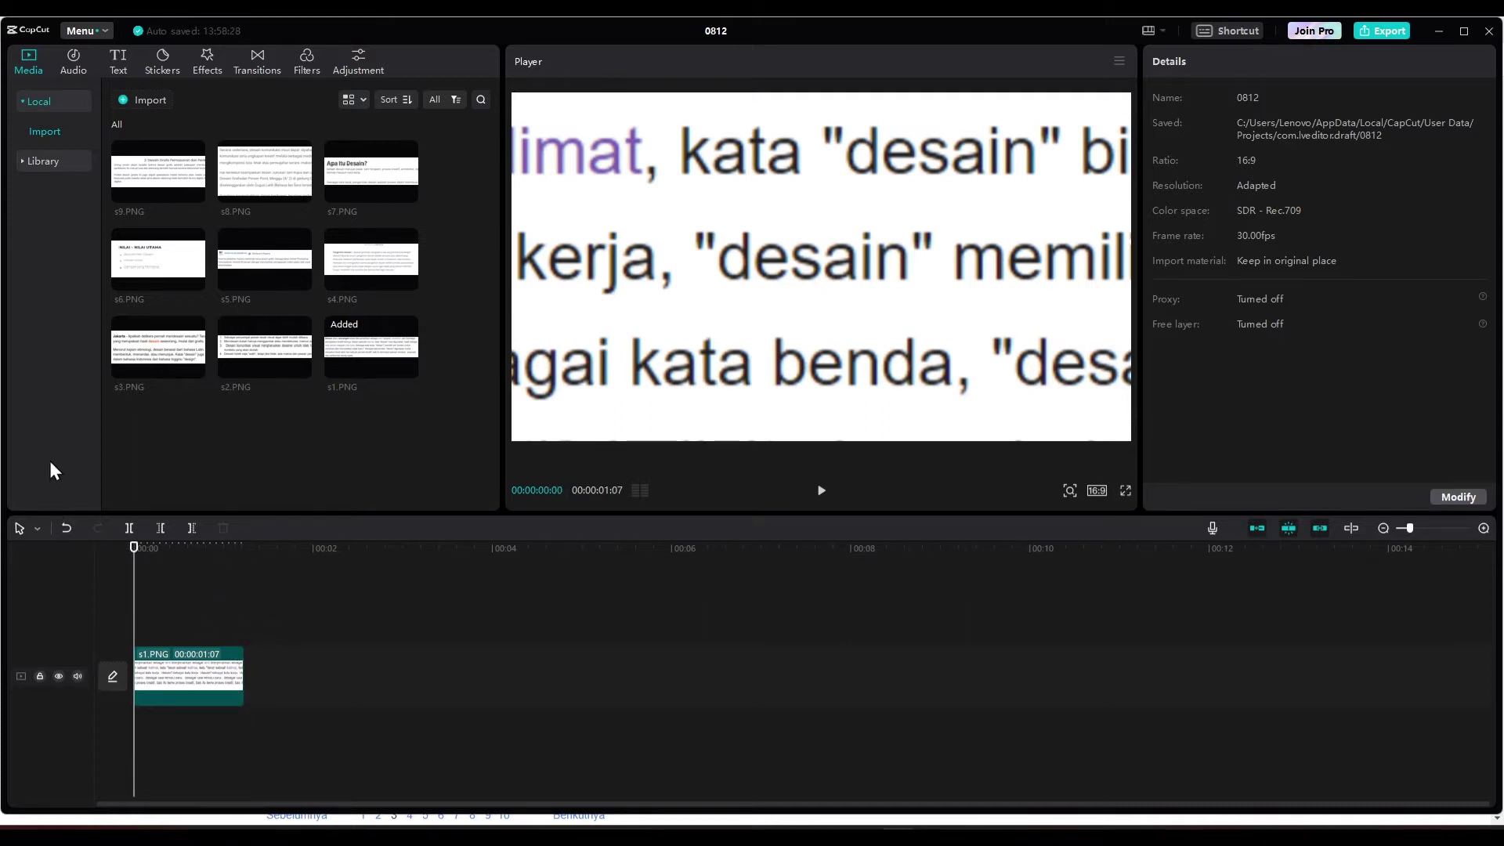
Step: Import the green.png image from the Downloads folder into the project media
left_click(140, 97)
scroll(181, 308, "down", 5)
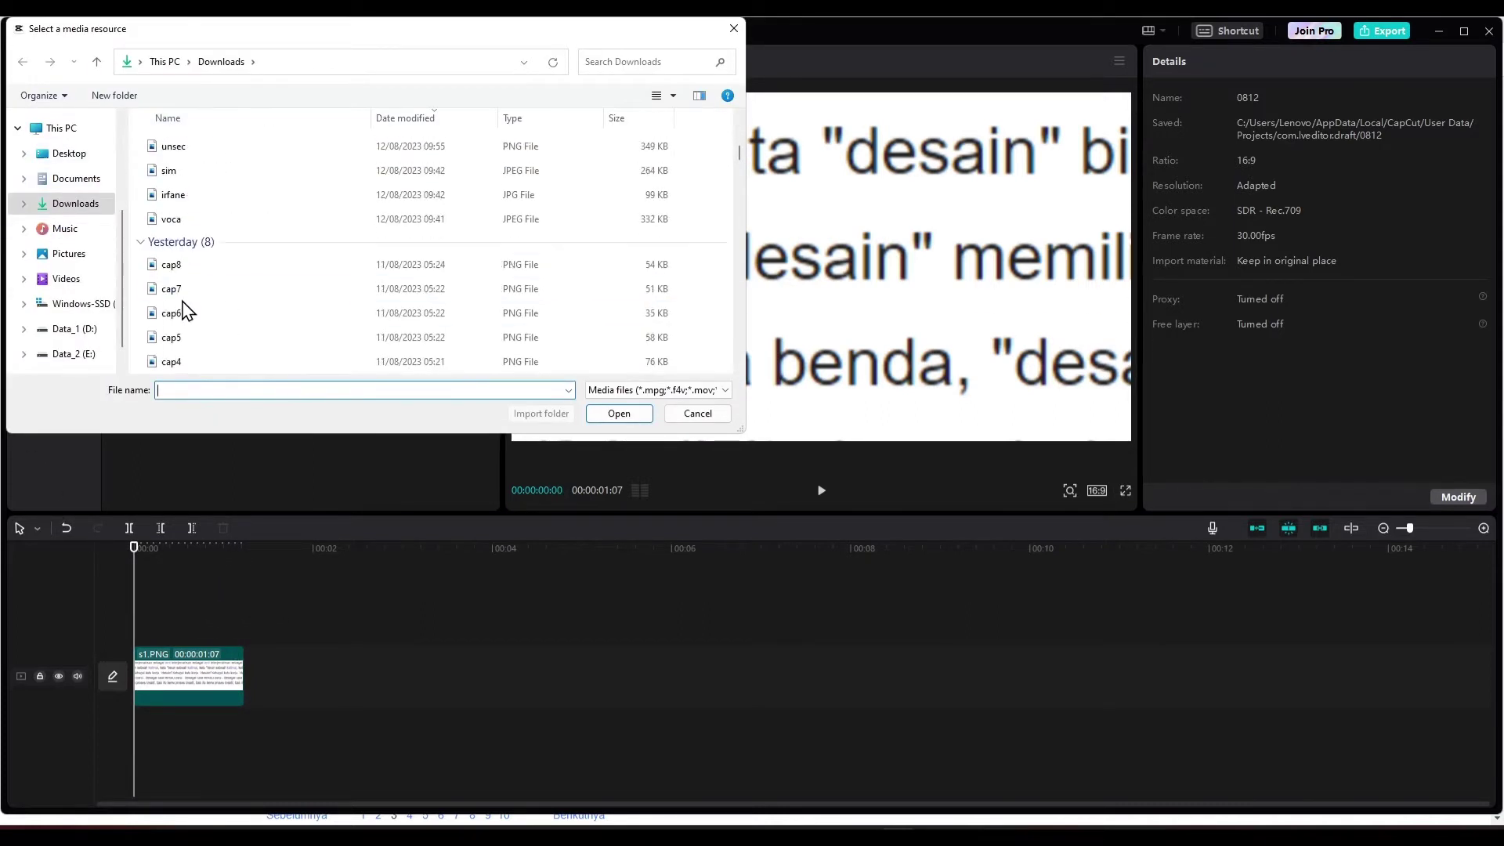
scroll(188, 310, "down", 8)
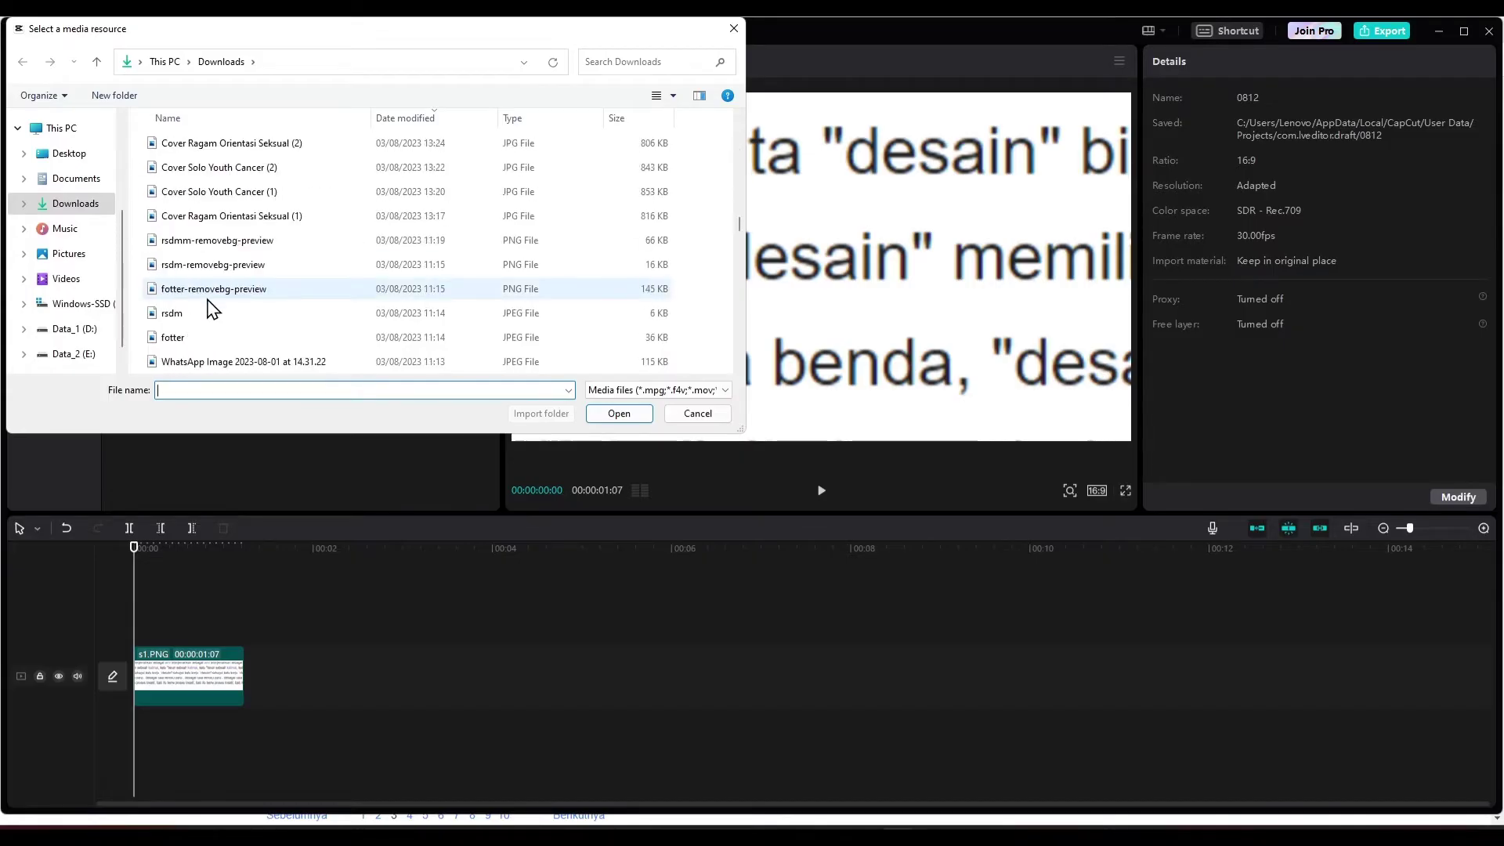
scroll(210, 308, "up", 8)
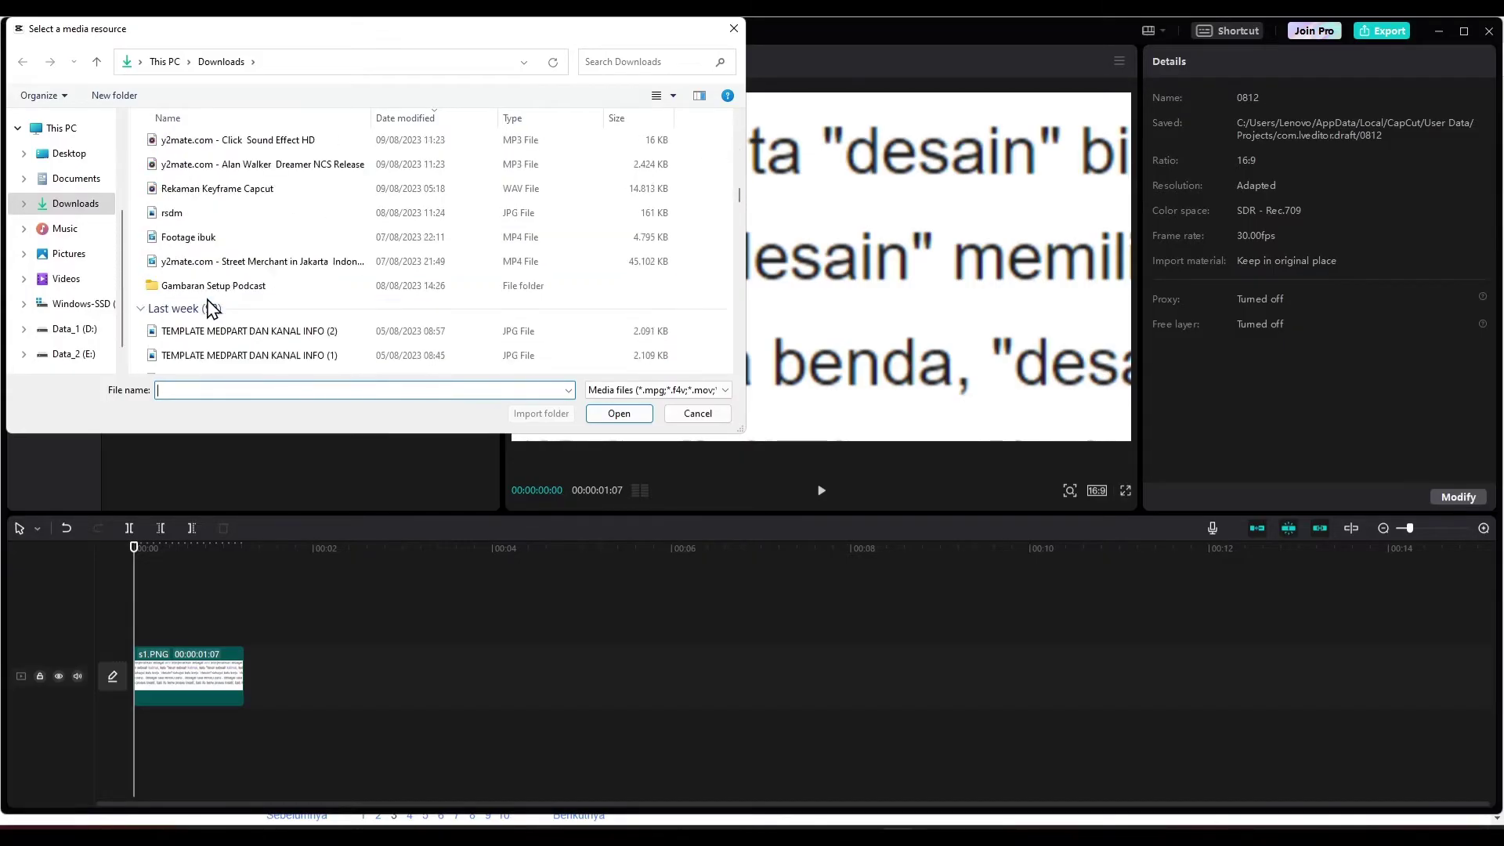
scroll(210, 308, "up", 2)
scroll(210, 308, "up", 4)
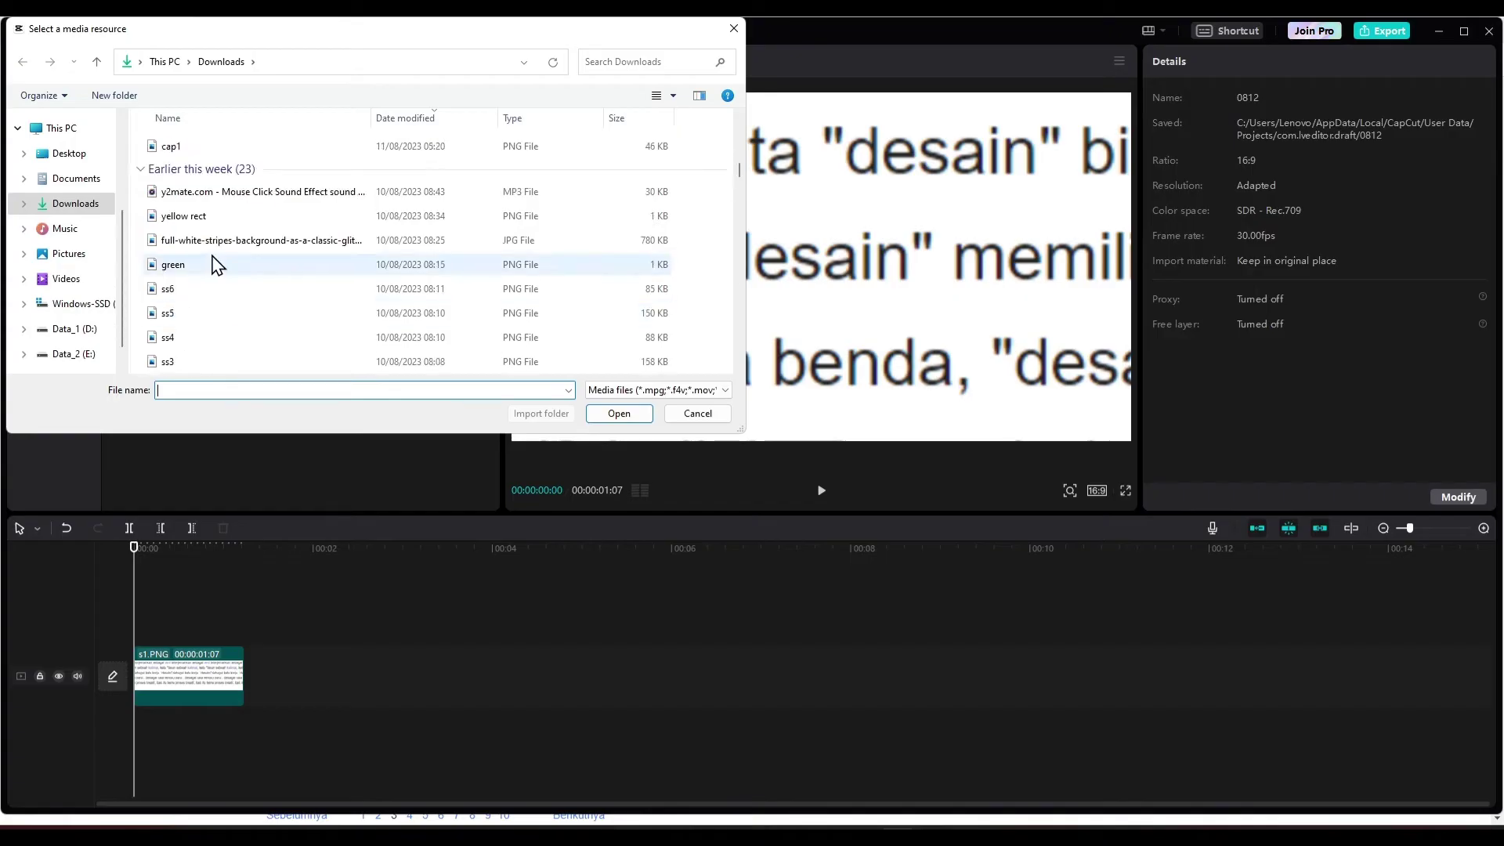
double_click(218, 259)
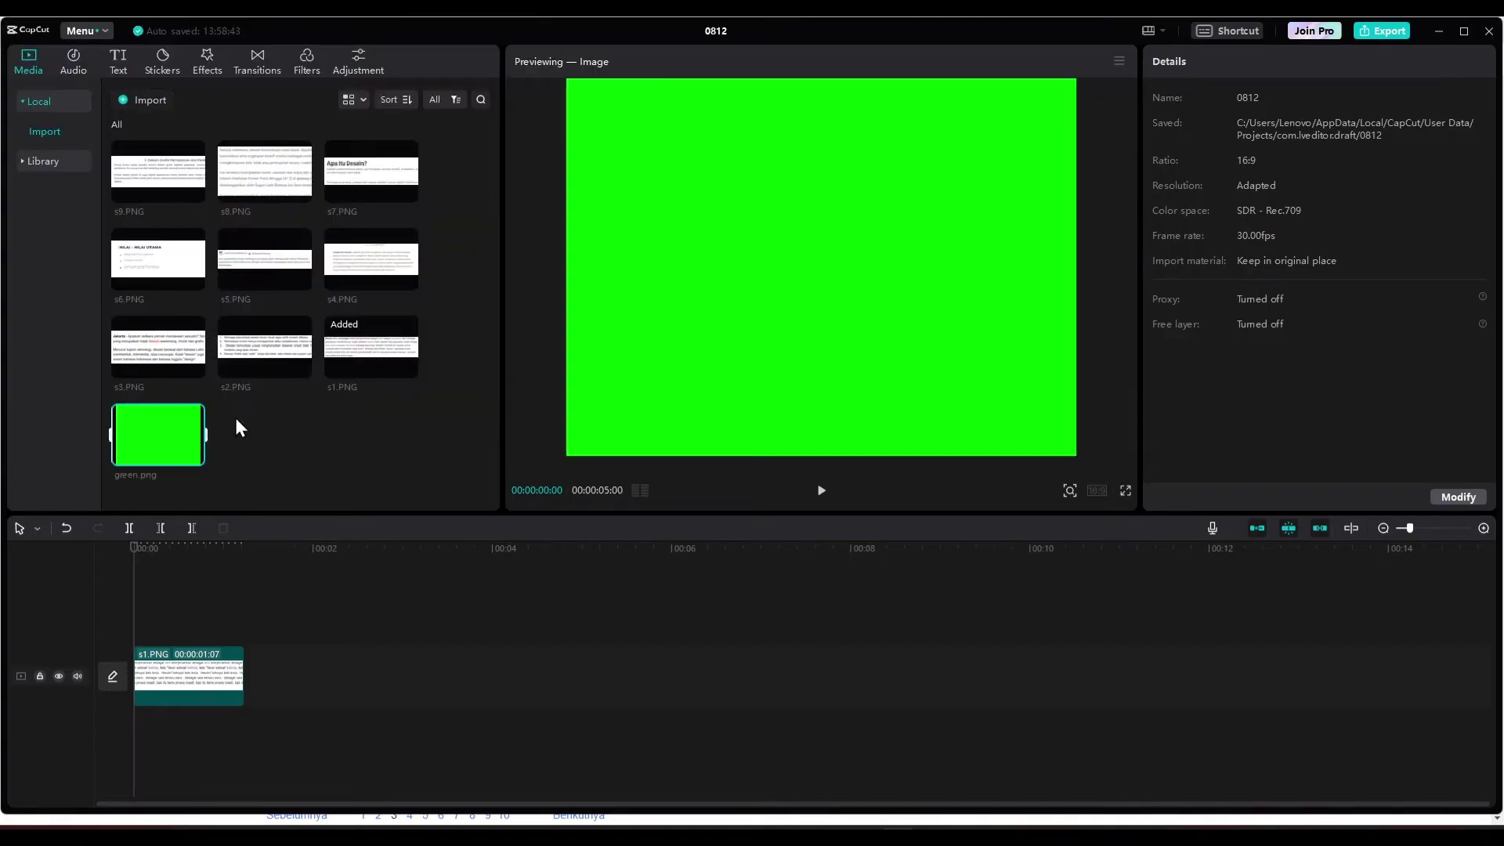
Step: Place green.png on a track above s1.PNG from the timeline start and extend it to 00:00:12:02
left_click_drag(154, 436, 137, 619)
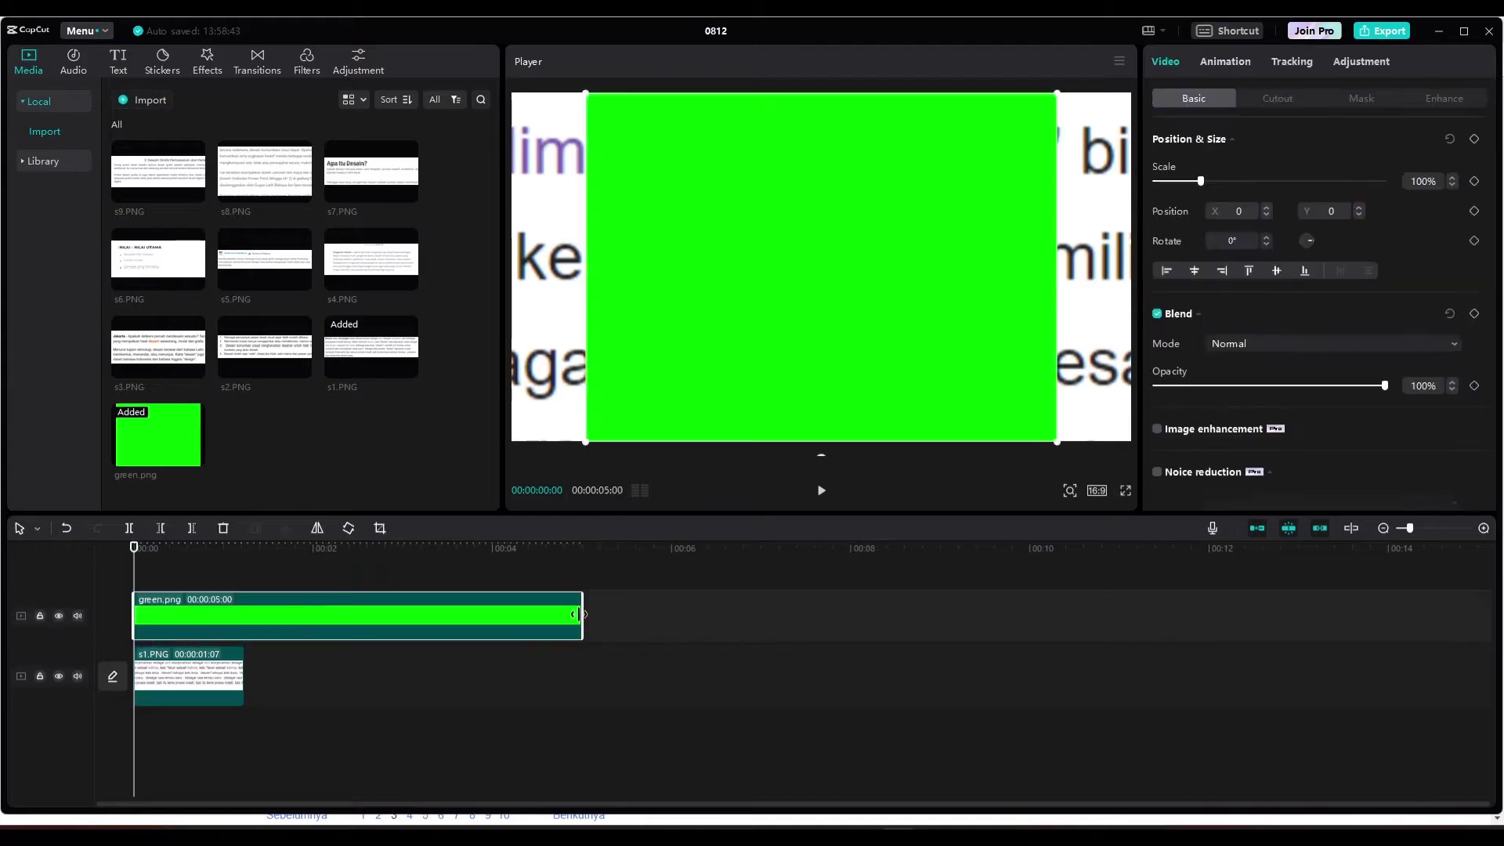
left_click_drag(577, 614, 1215, 614)
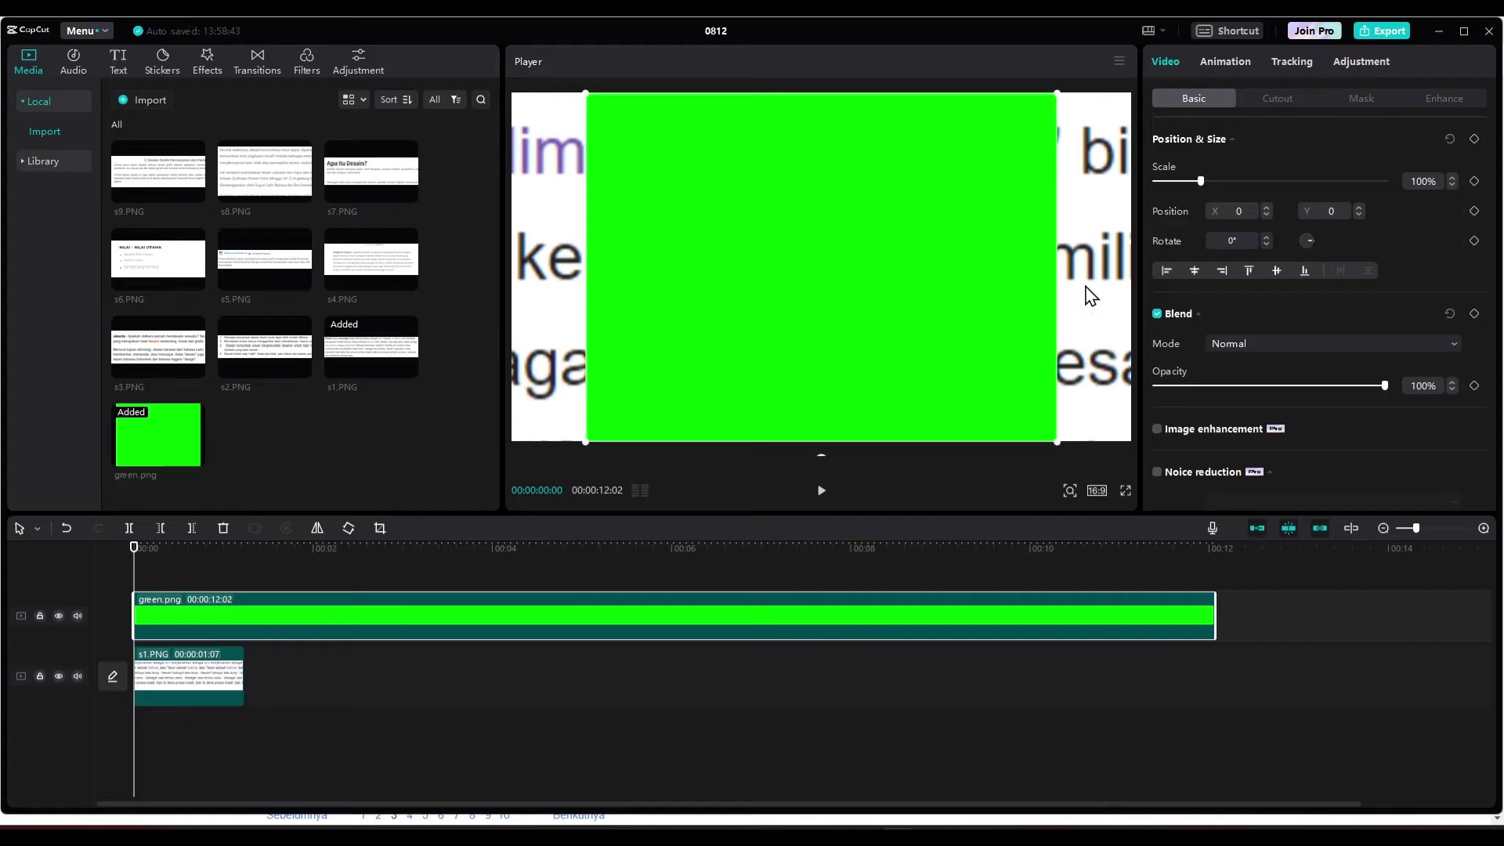
Step: Apply a Filmstrip mask of size 19 to green.png and duplicate it, placing horizontal lines above and below "desain" at Y 208 and Y -89
left_click(1348, 100)
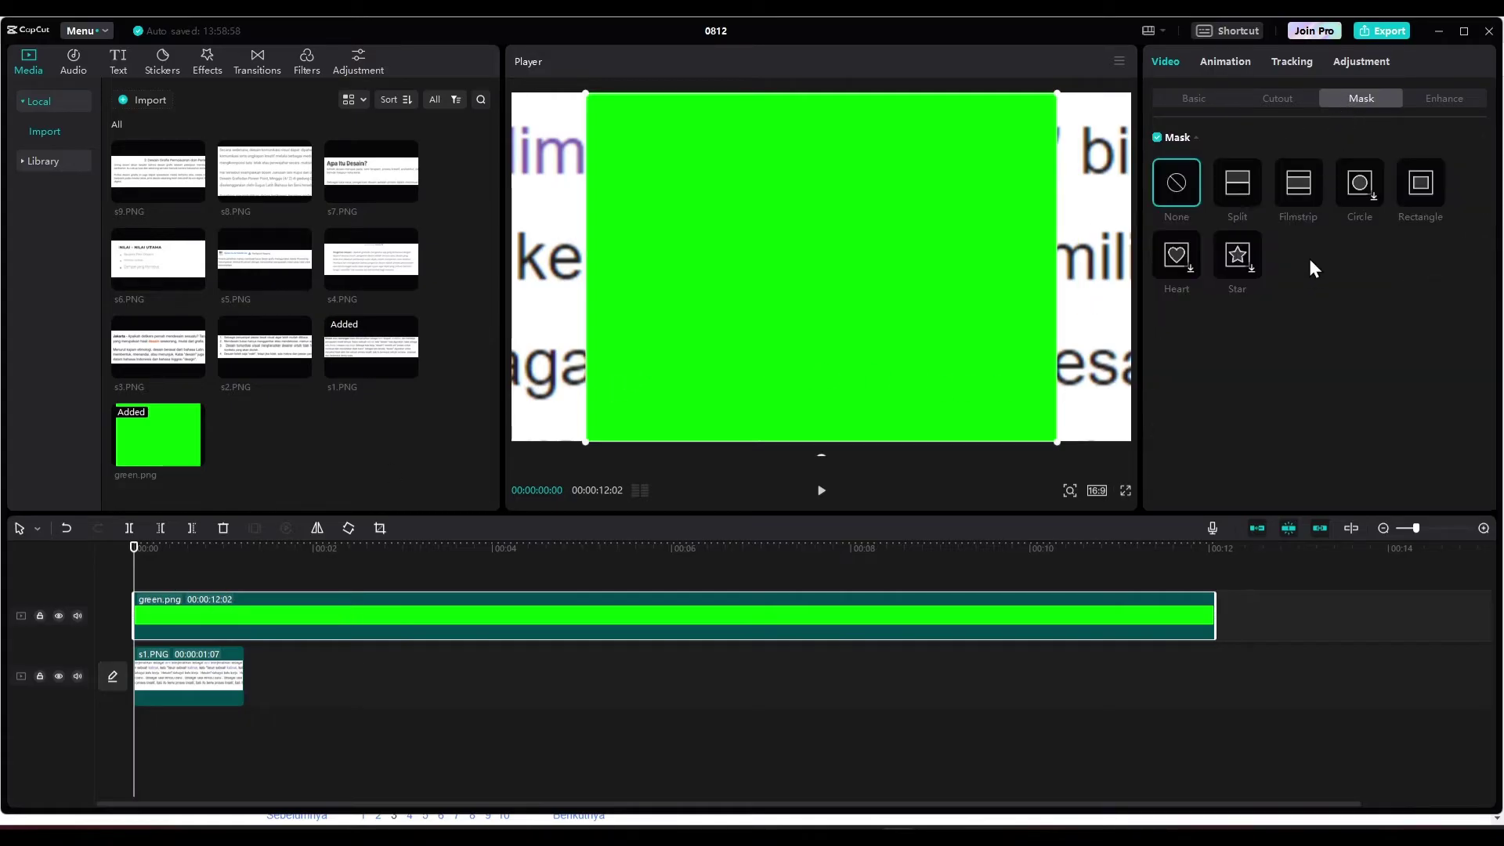
left_click(1304, 192)
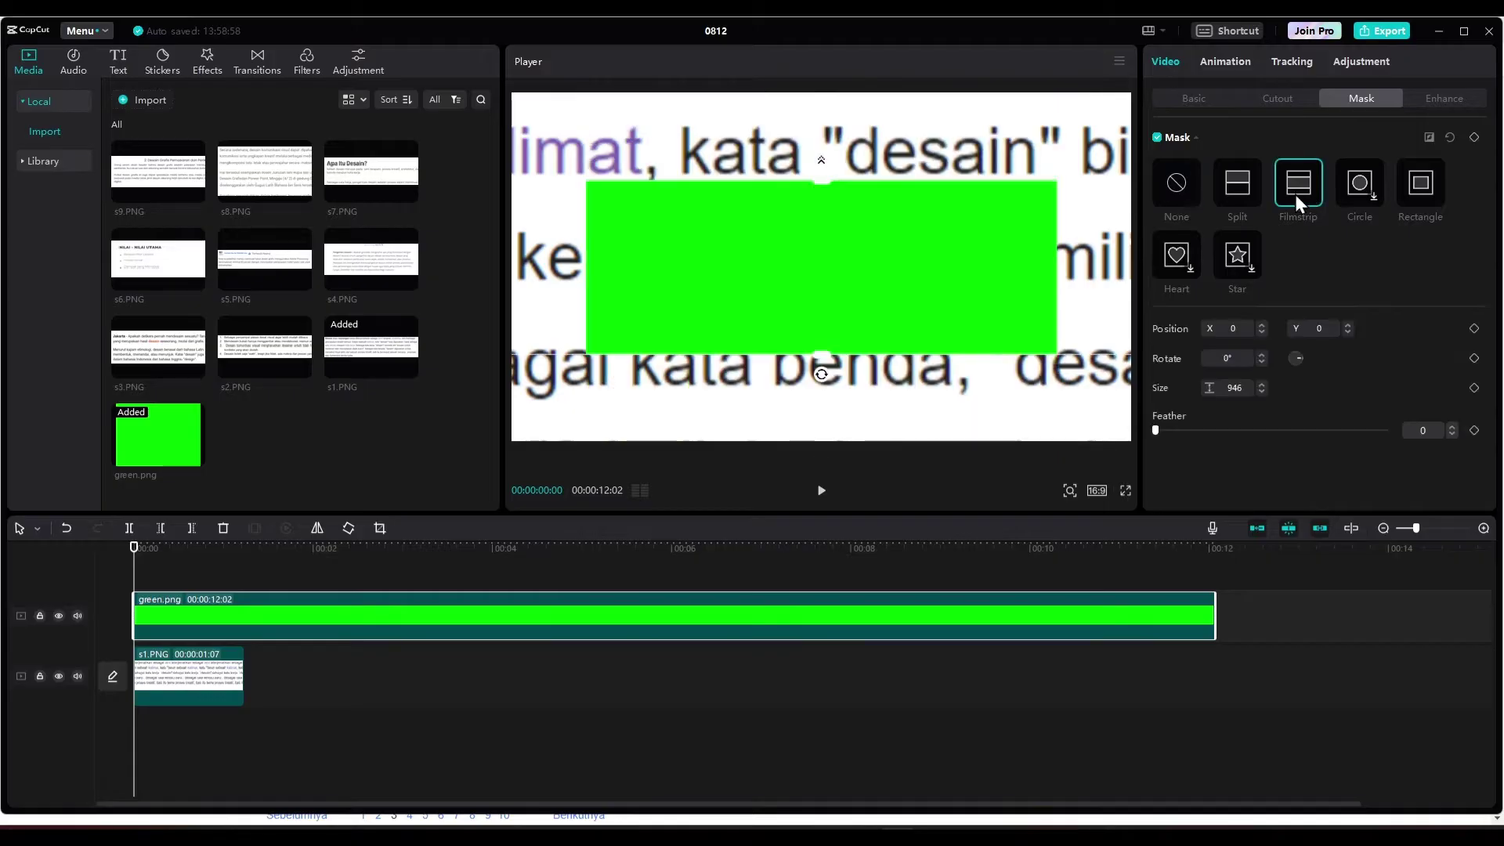
left_click_drag(818, 182, 834, 276)
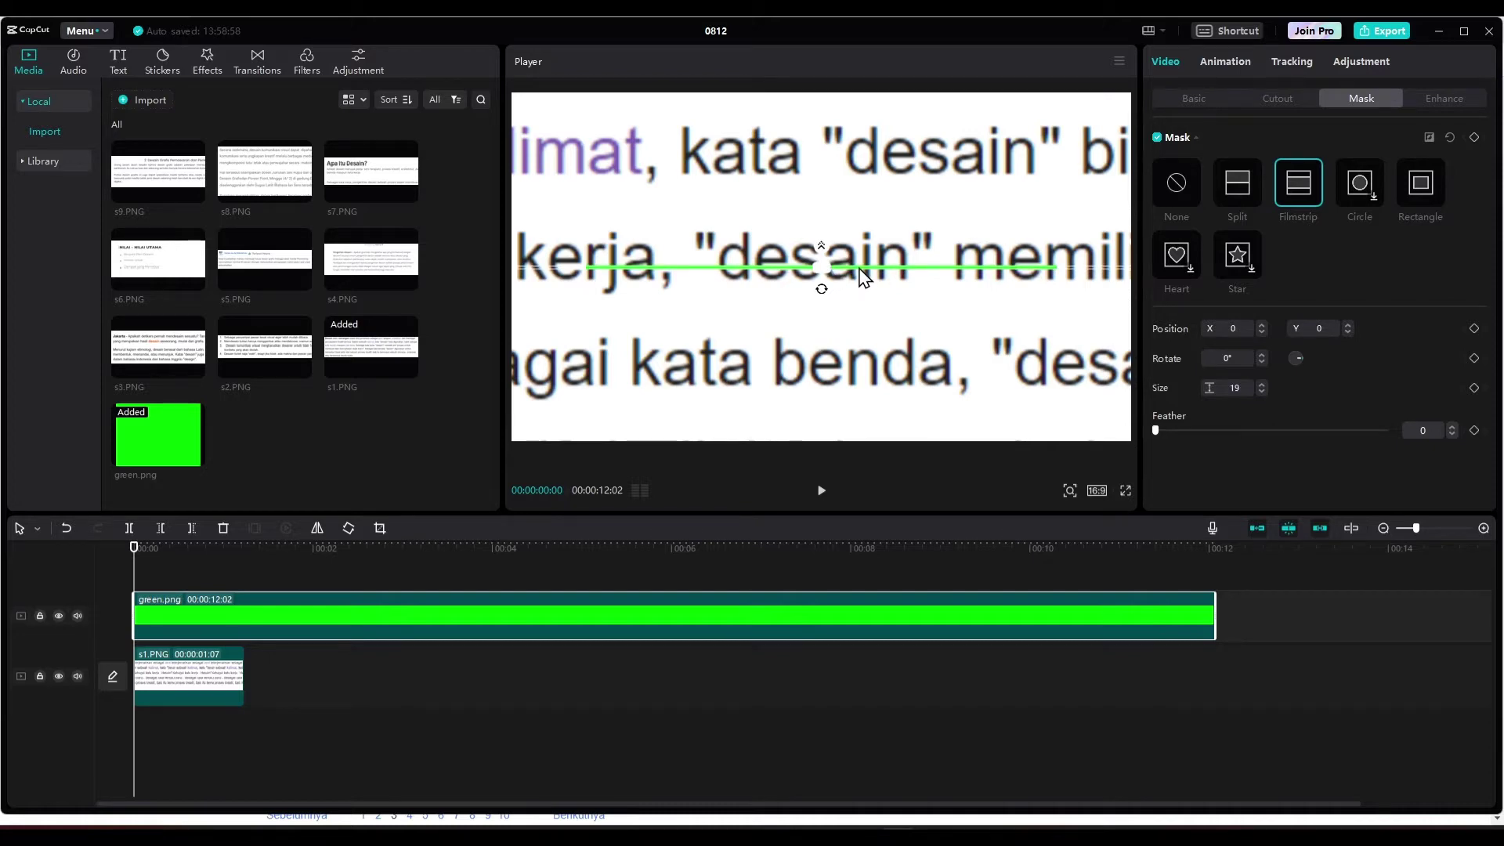
left_click_drag(862, 276, 870, 237)
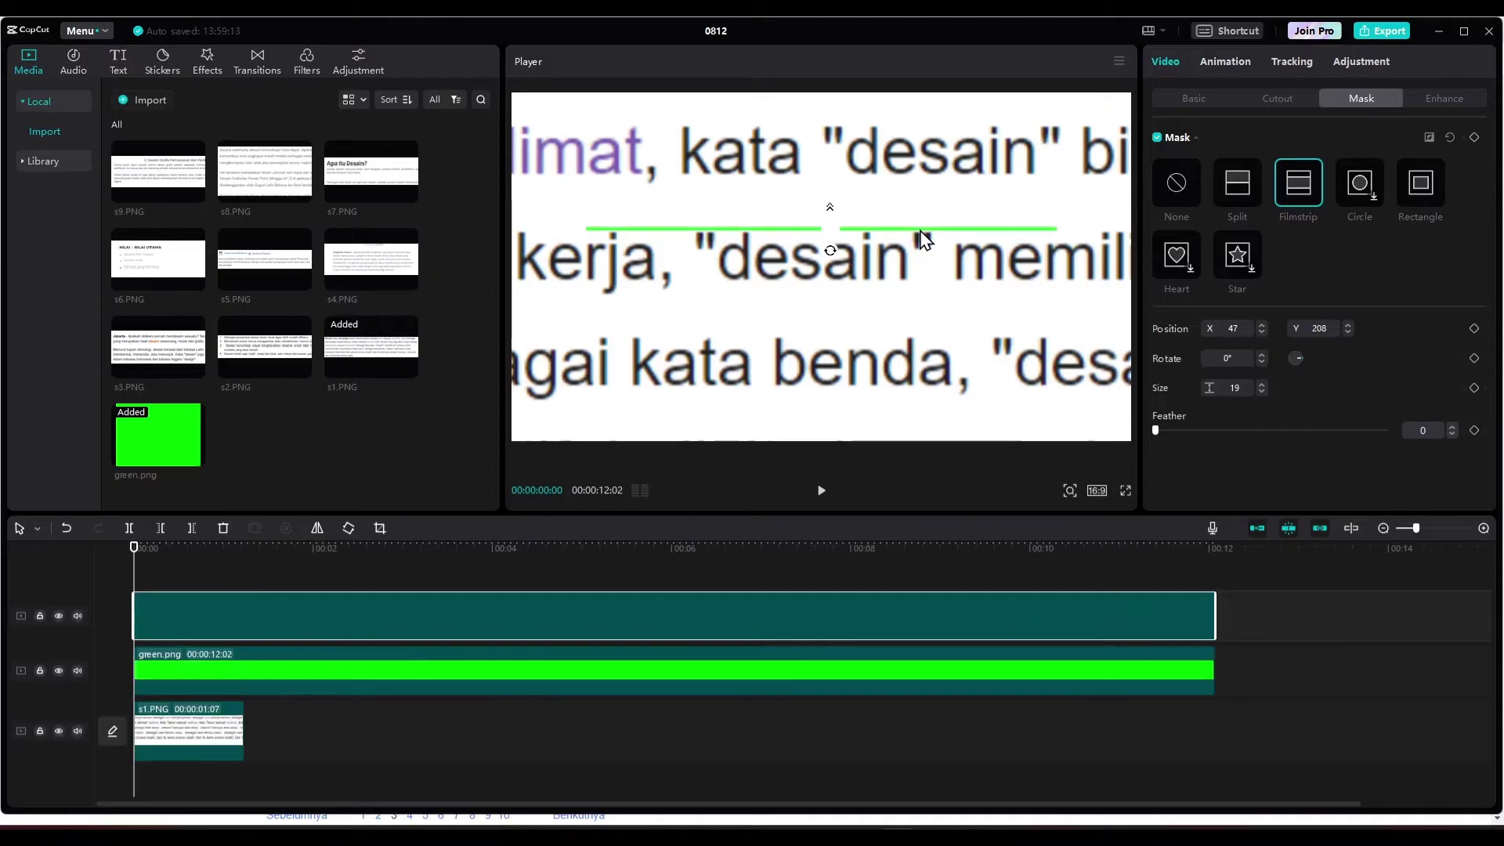
key("ctrl+v")
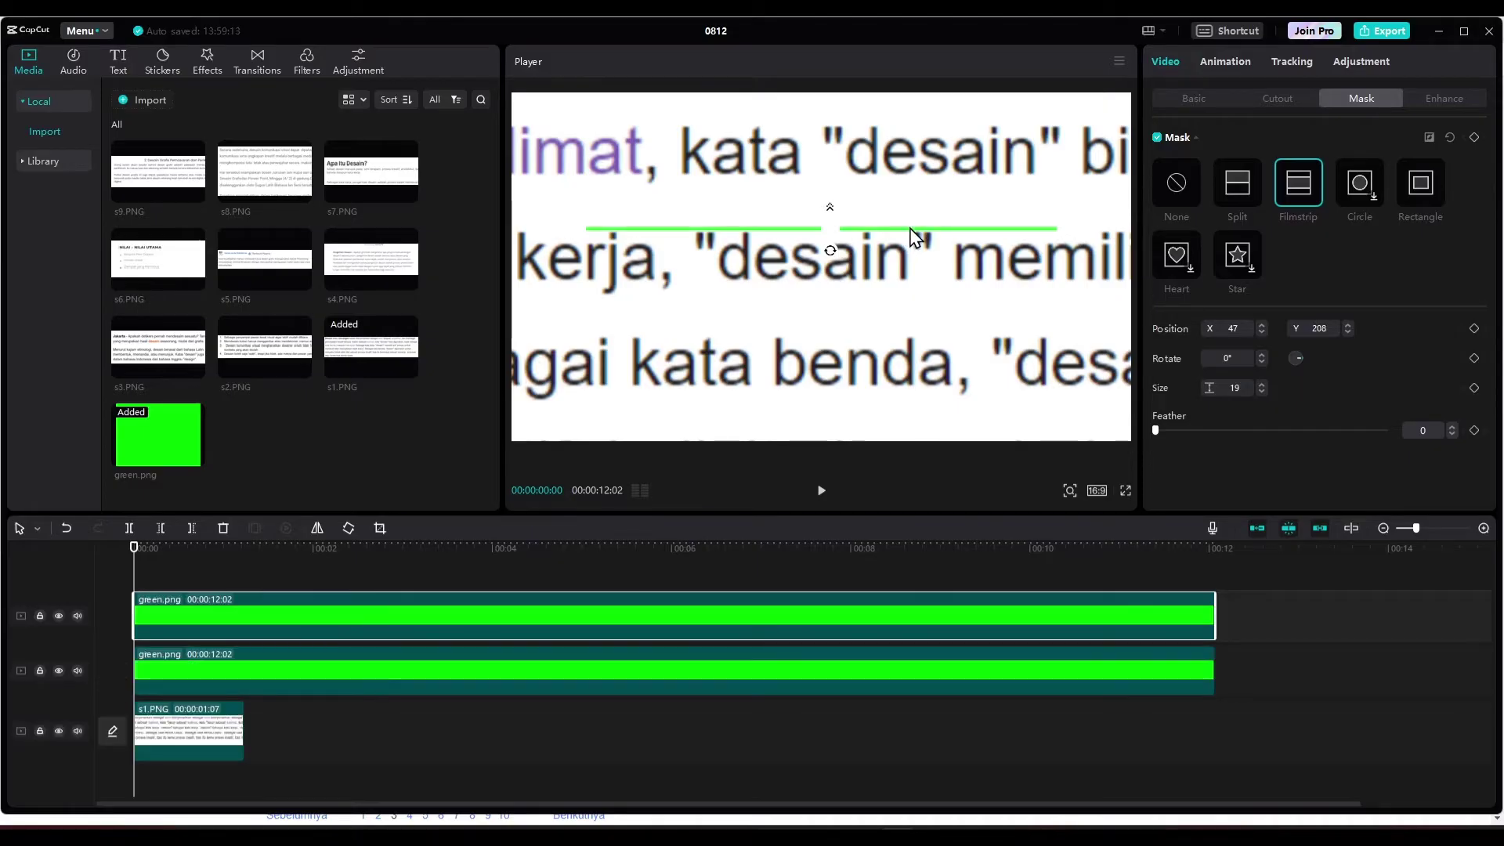
left_click_drag(912, 237, 917, 285)
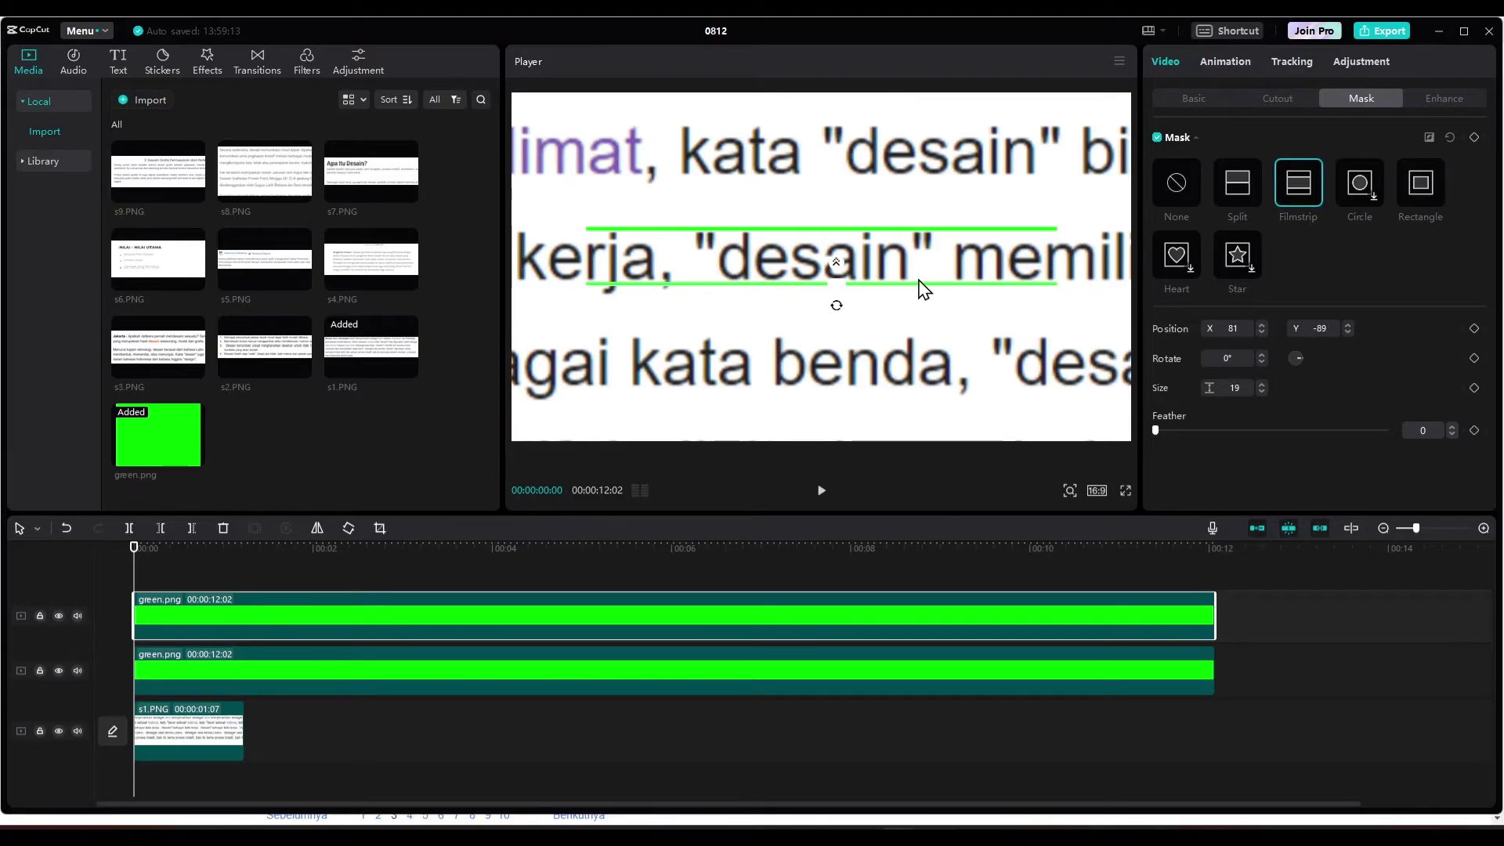
Step: Duplicate the green line, rotate its mask to -90° and place vertical lines on either side of "desain" at X 497 and X -574
key("ctrl+v")
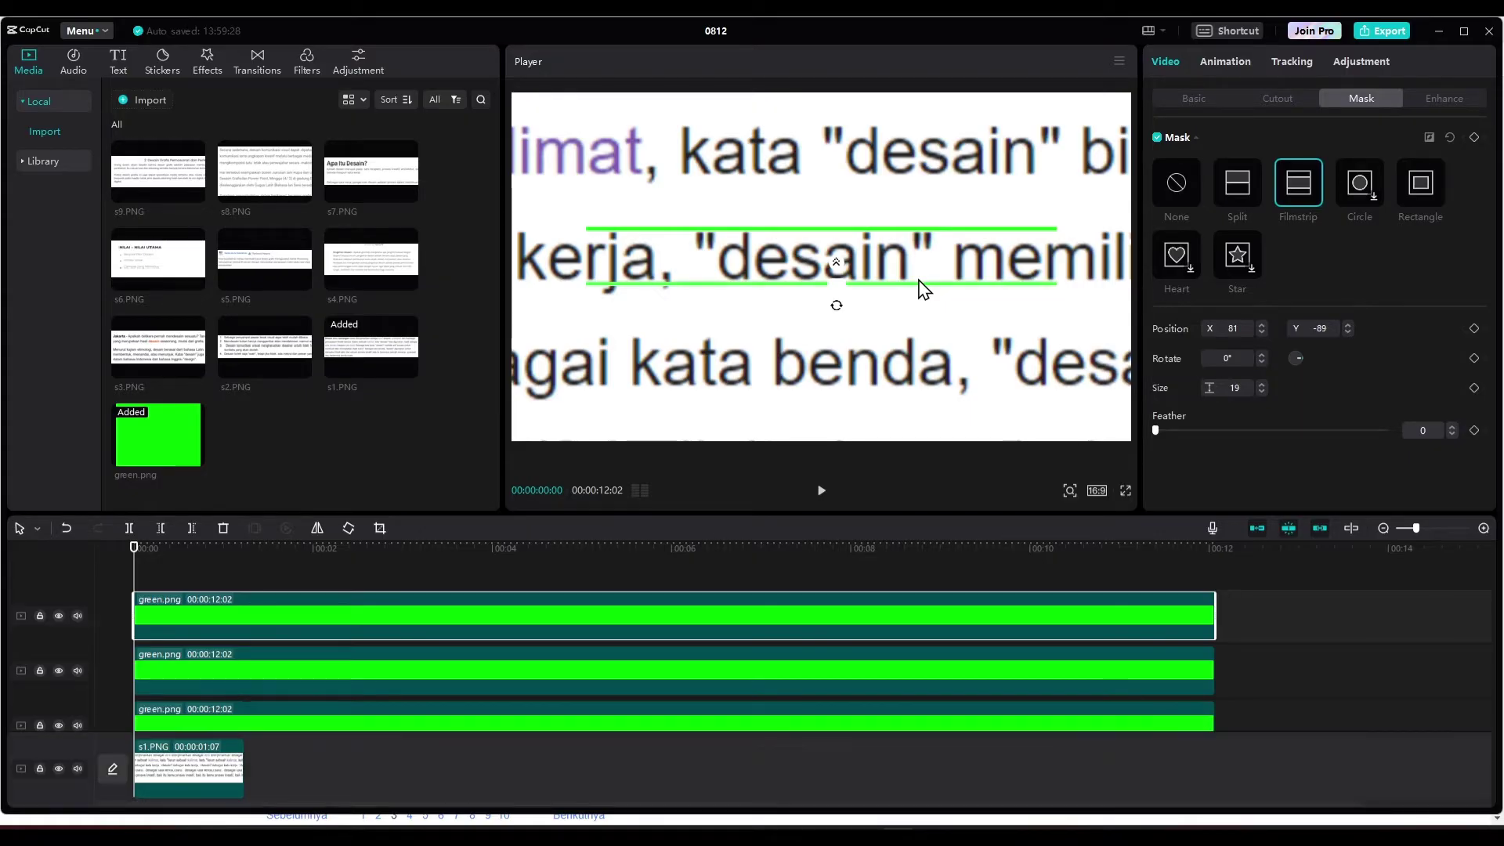
left_click_drag(837, 307, 911, 329)
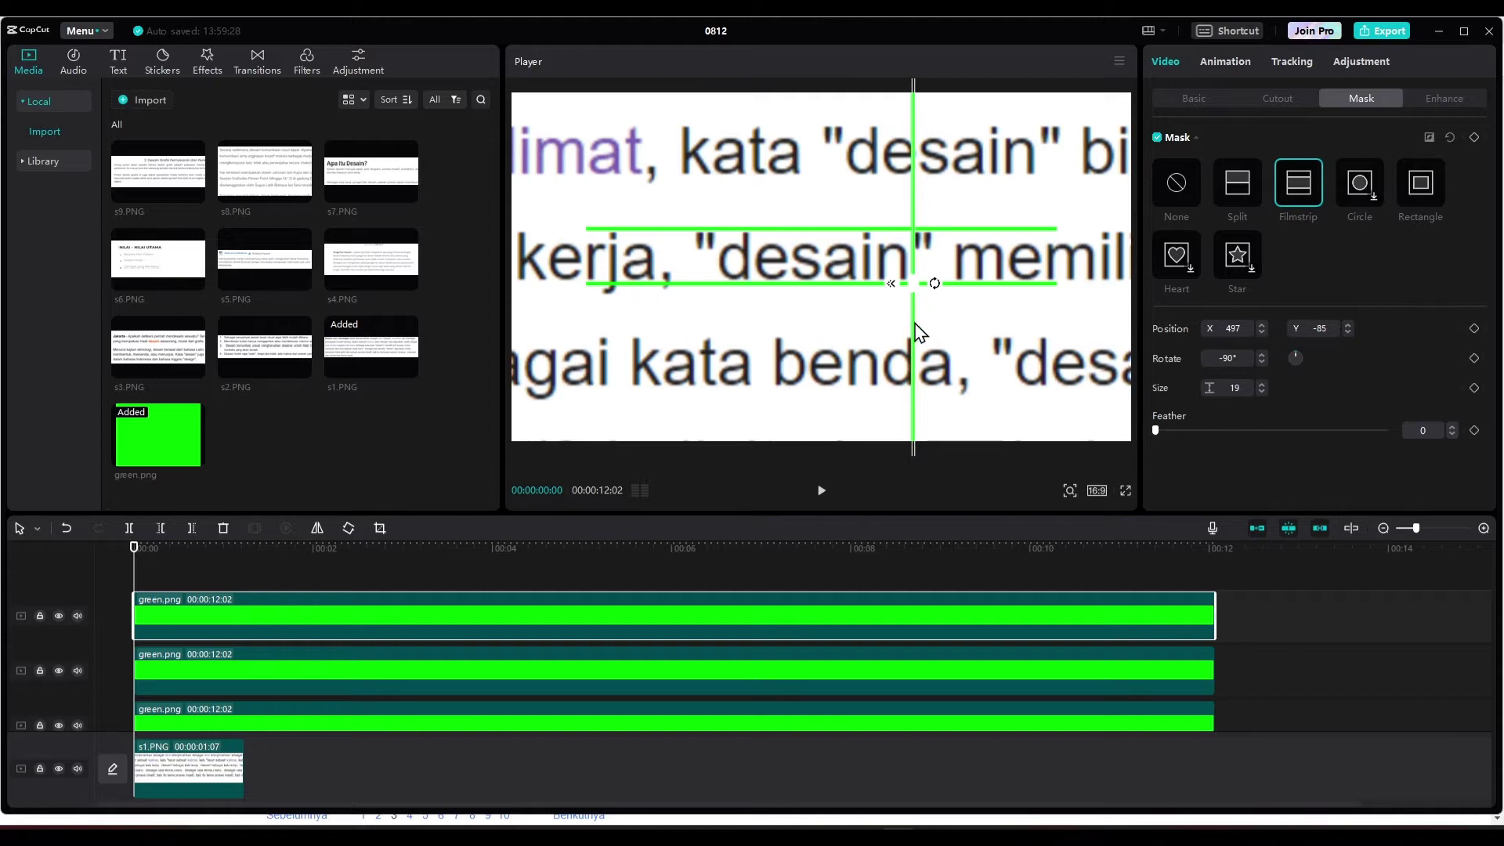
left_click_drag(919, 333, 717, 317)
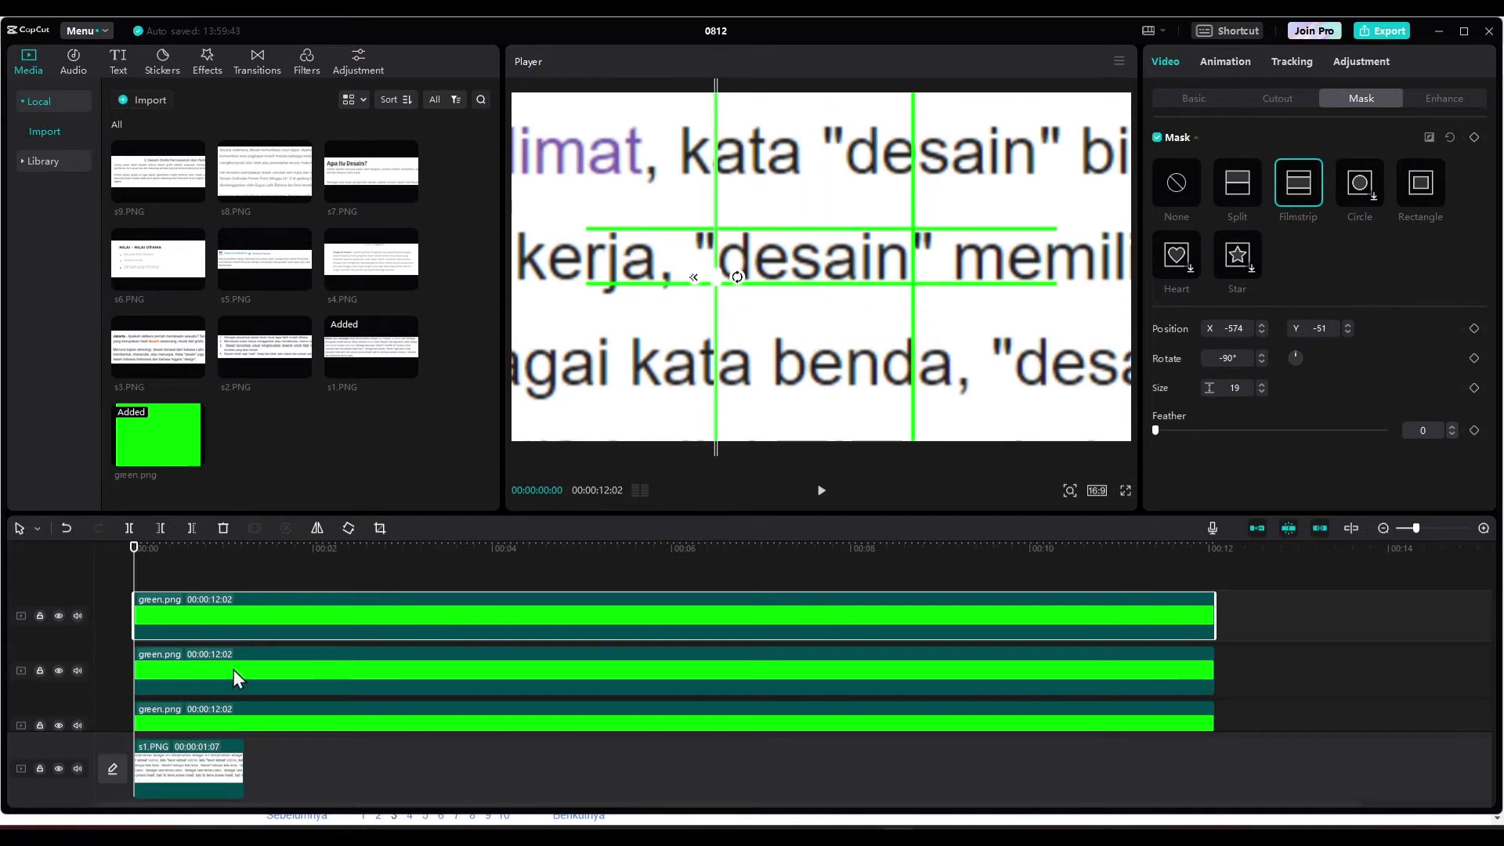
Step: Append s2.PNG directly after the s1.PNG clip on the main track
scroll(191, 726, "down", 2)
left_click(176, 709)
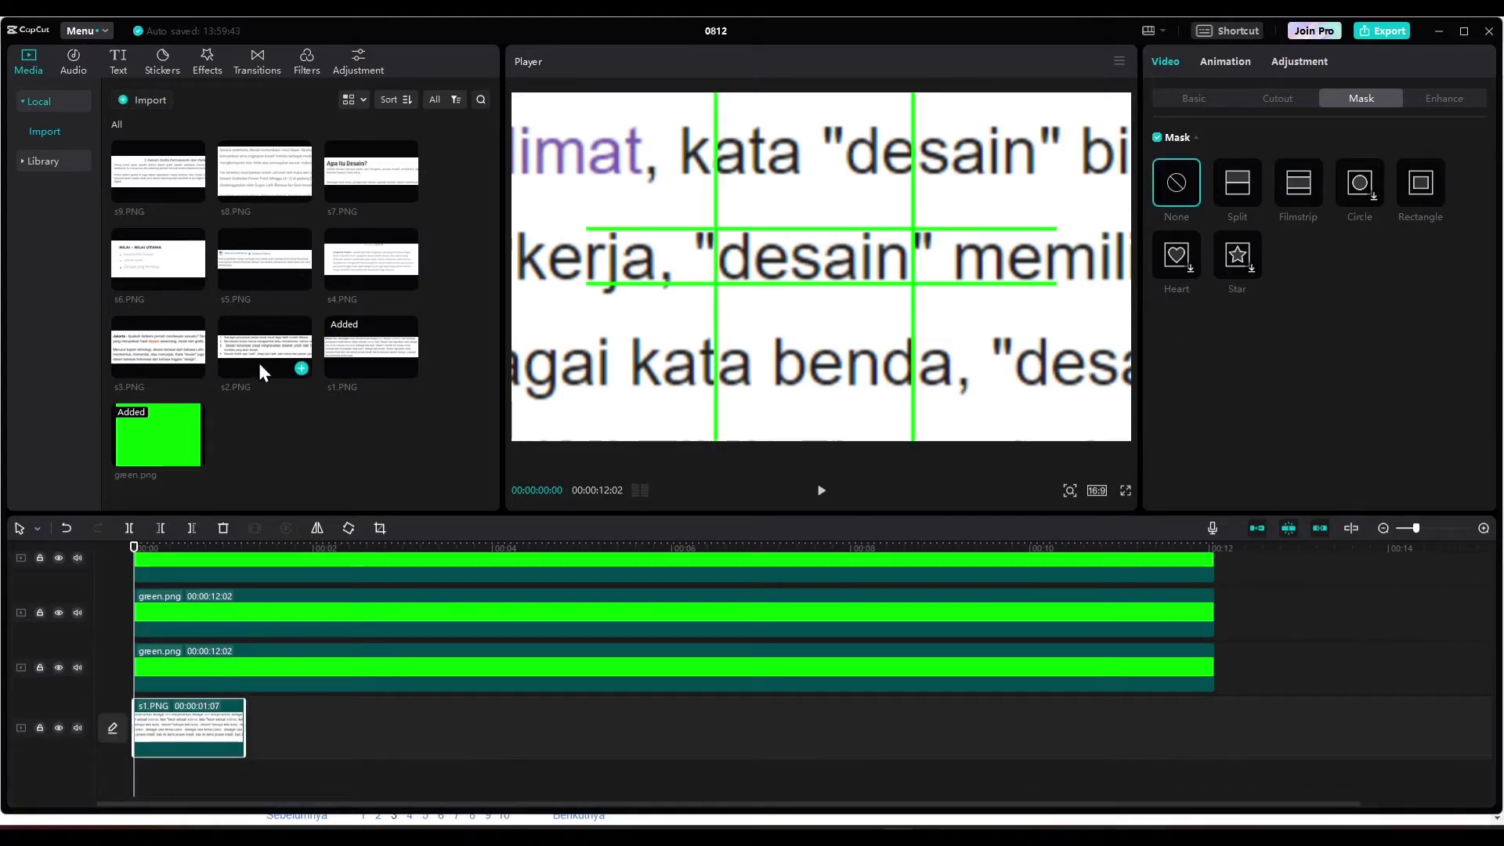
left_click_drag(256, 359, 263, 718)
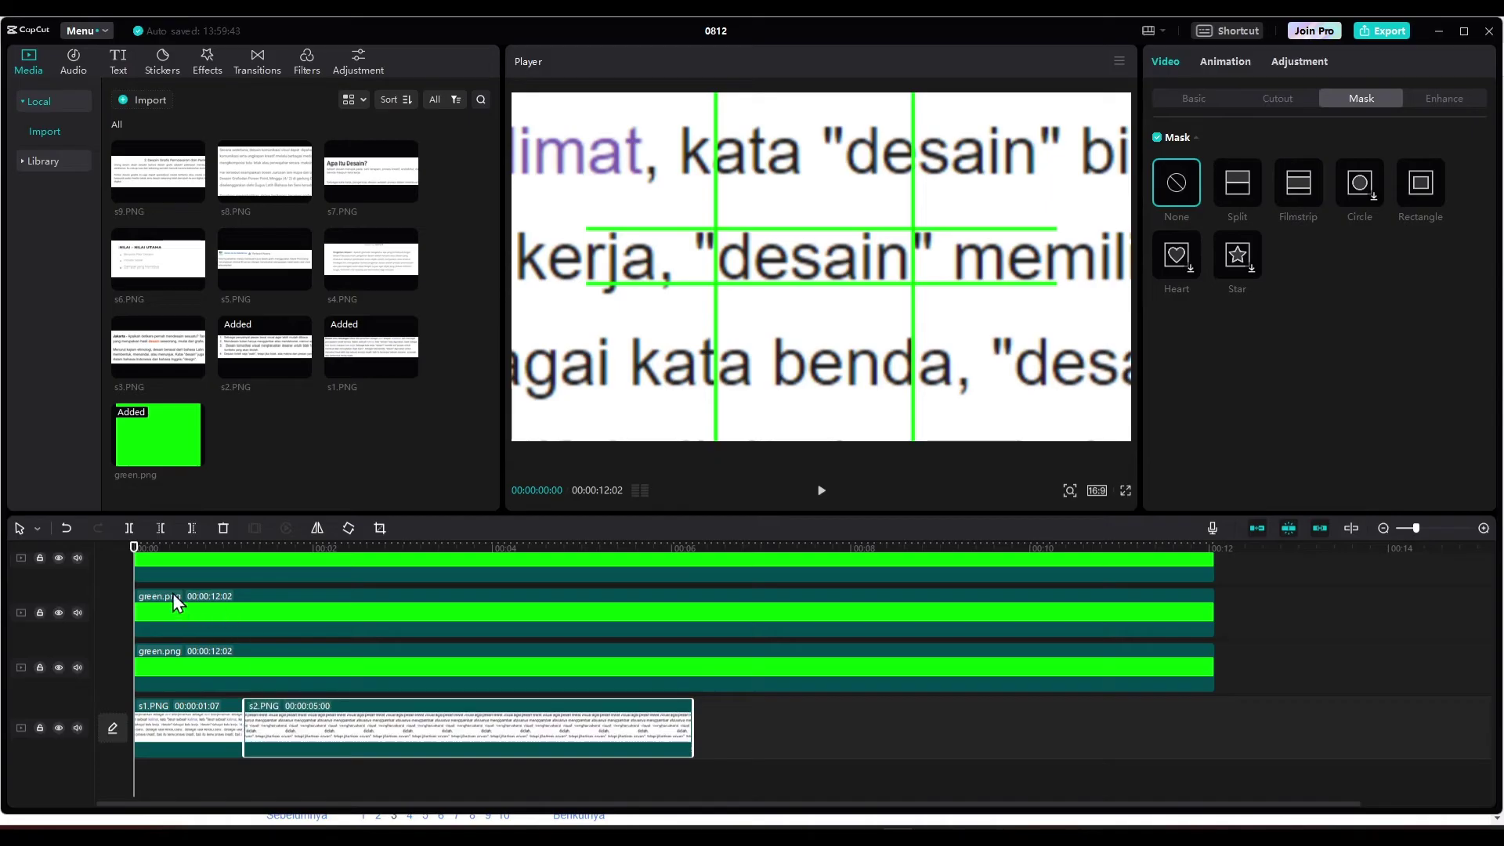
Step: At 00:00:02:04, scale s2.PNG to 343% and move it to X 4724, Y -112, fitting "Desain" of item 3 inside the green guides
left_click_drag(126, 545, 325, 766)
left_click(1186, 100)
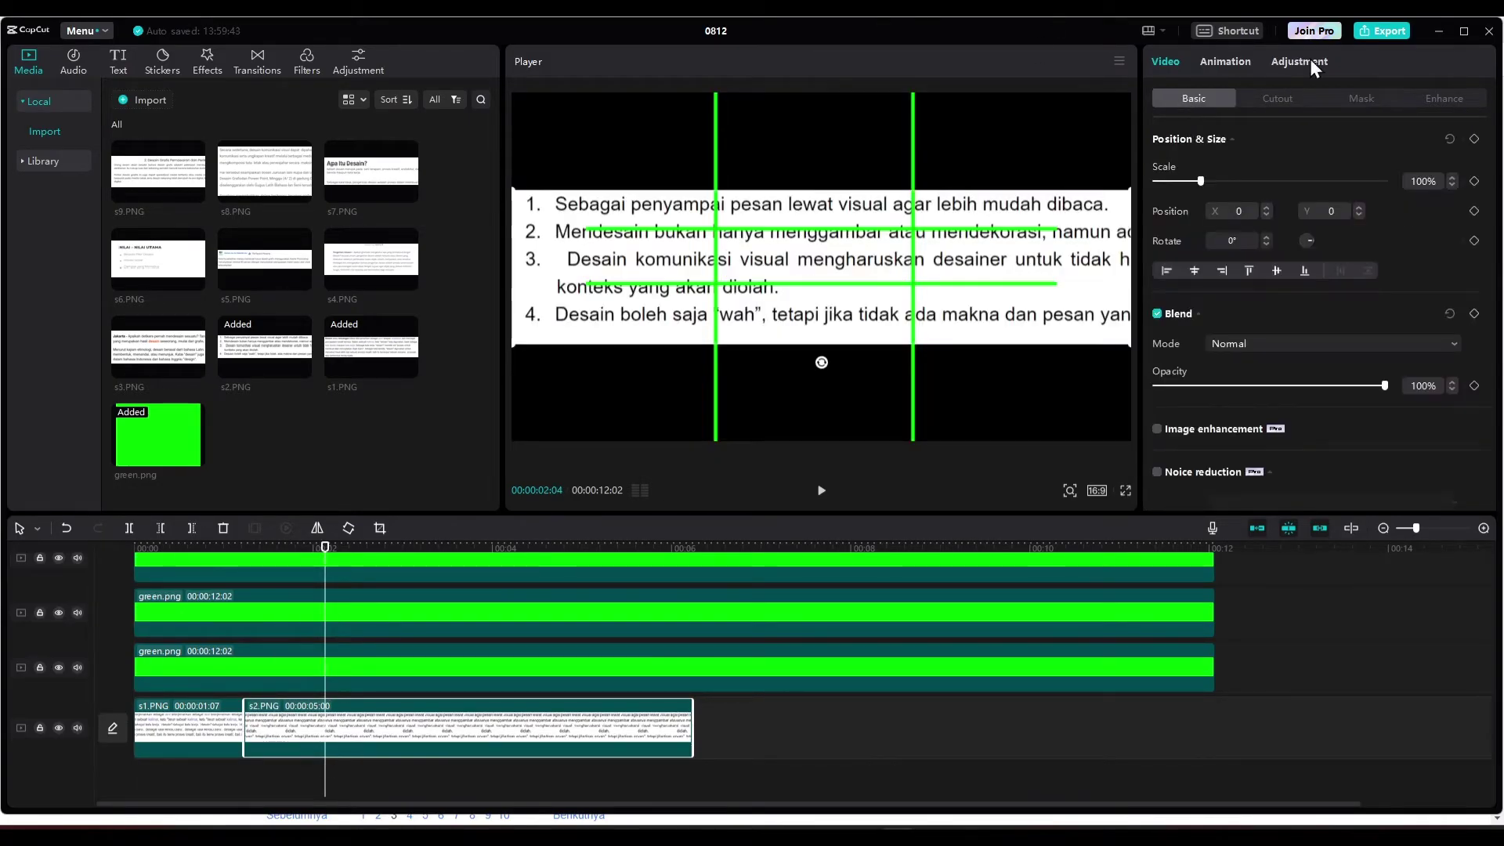
left_click_drag(1196, 179, 1284, 183)
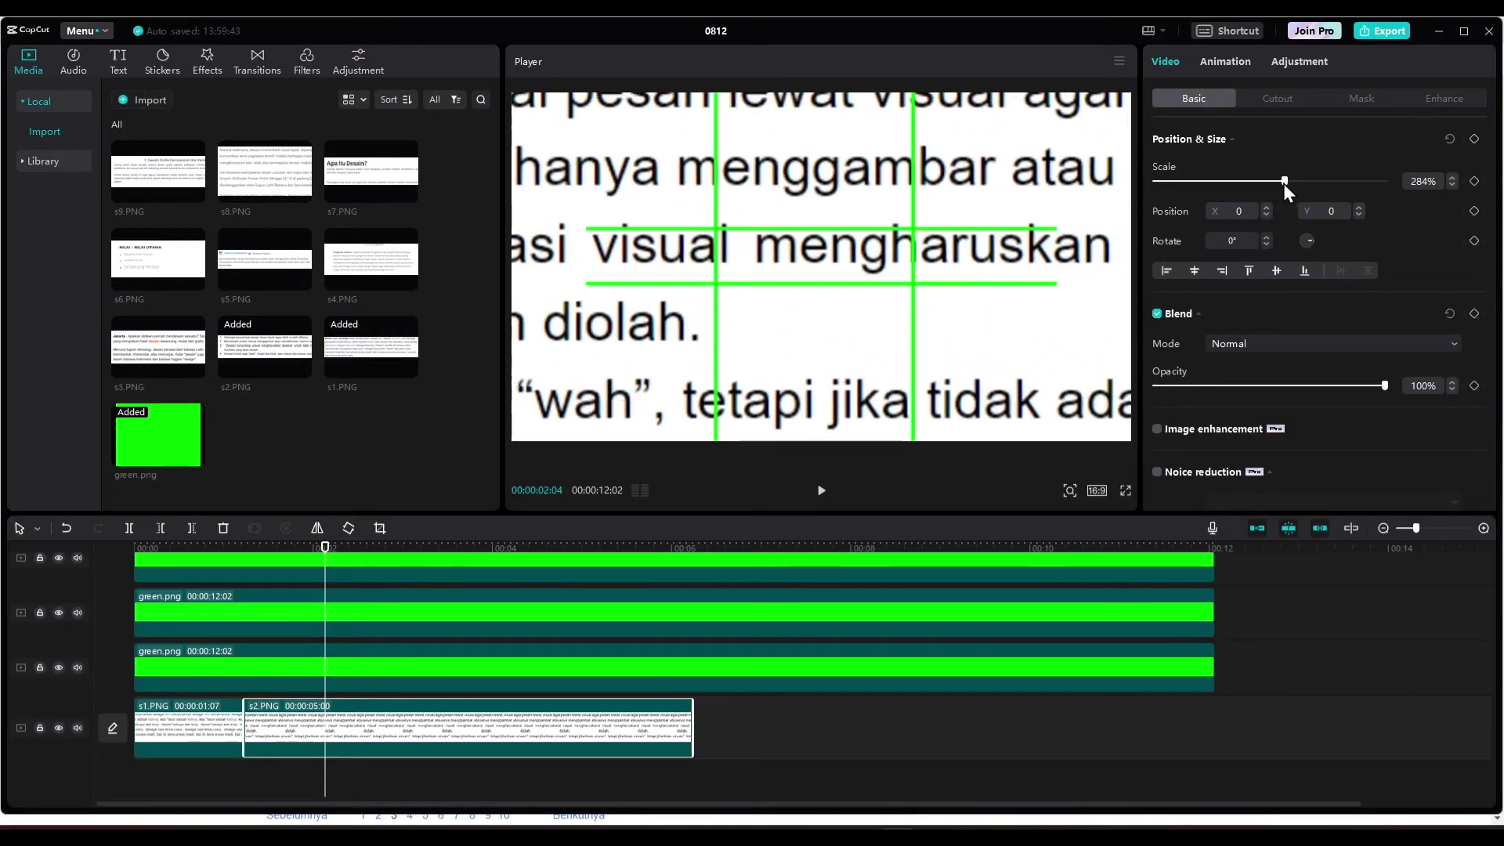
left_click_drag(755, 329, 1152, 285)
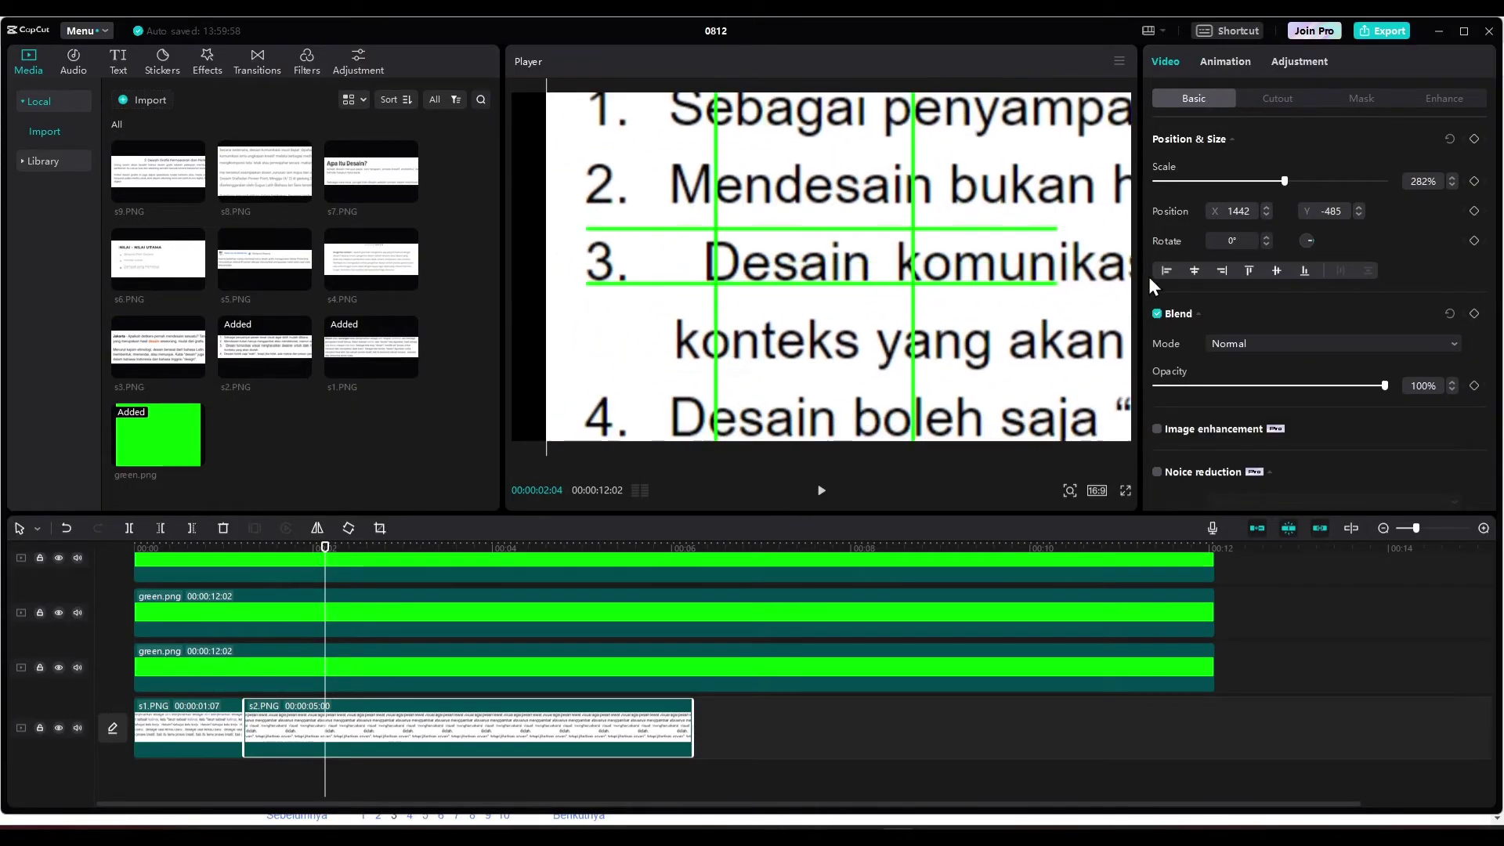
left_click_drag(1284, 181, 1322, 181)
left_click_drag(815, 391, 931, 399)
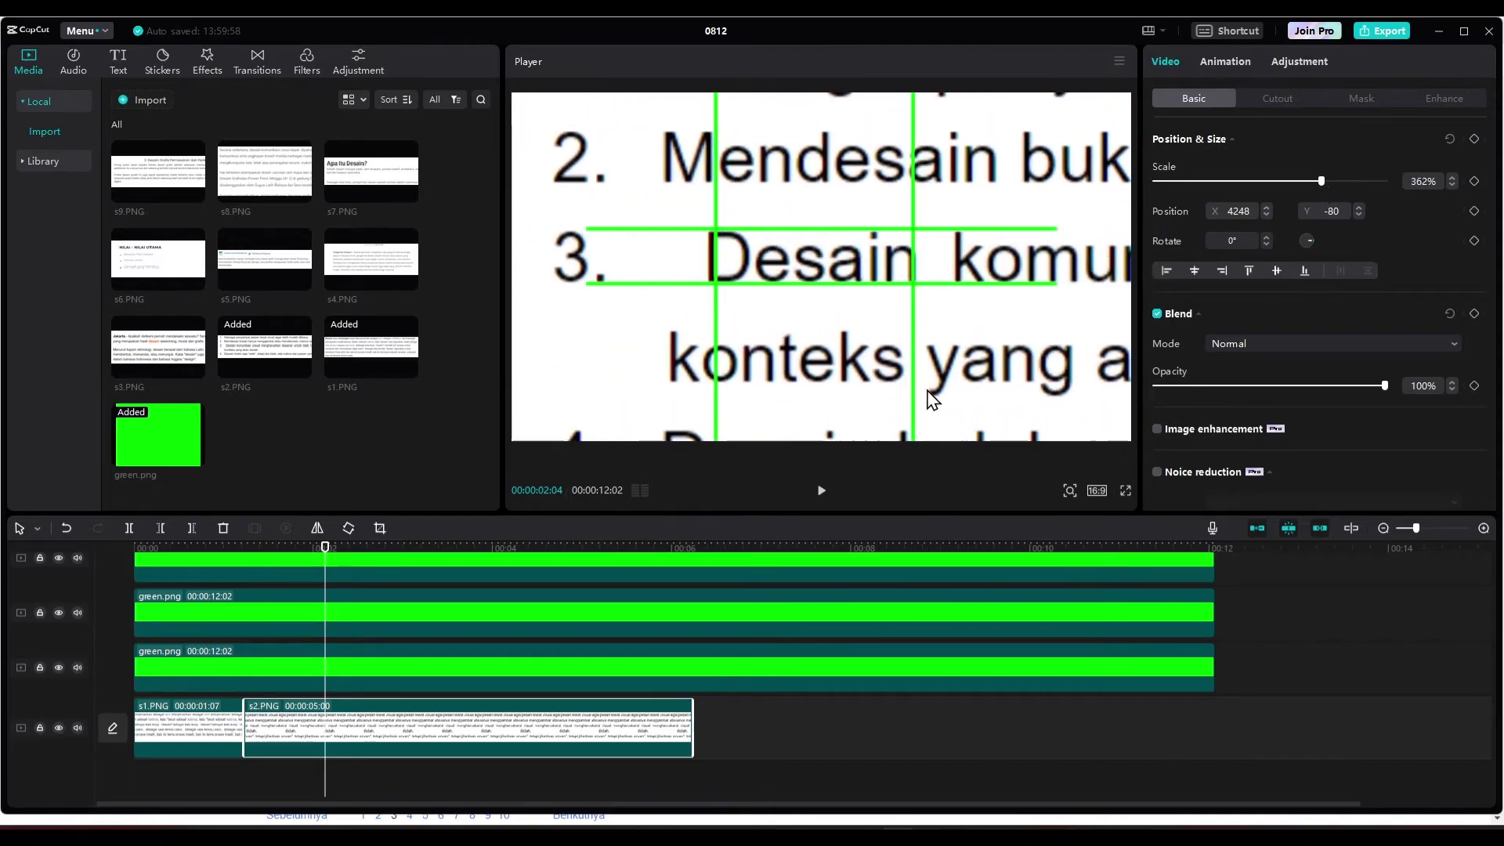
left_click_drag(1321, 181, 1313, 181)
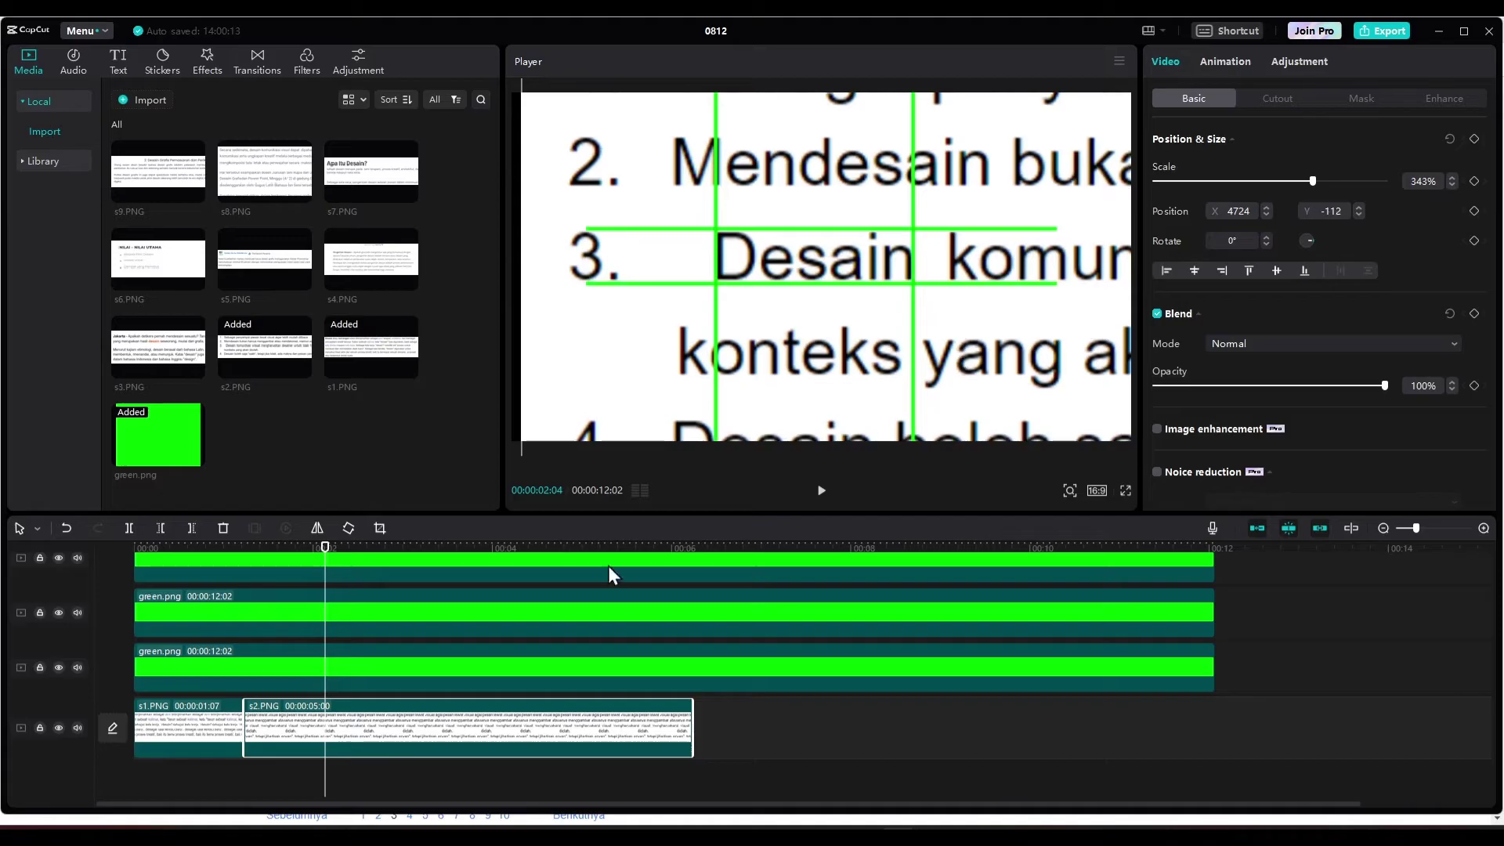
Step: Split s2.PNG at 00:00:02:04, delete the part after the cut and append s3.PNG in its place
key("ctrl+b")
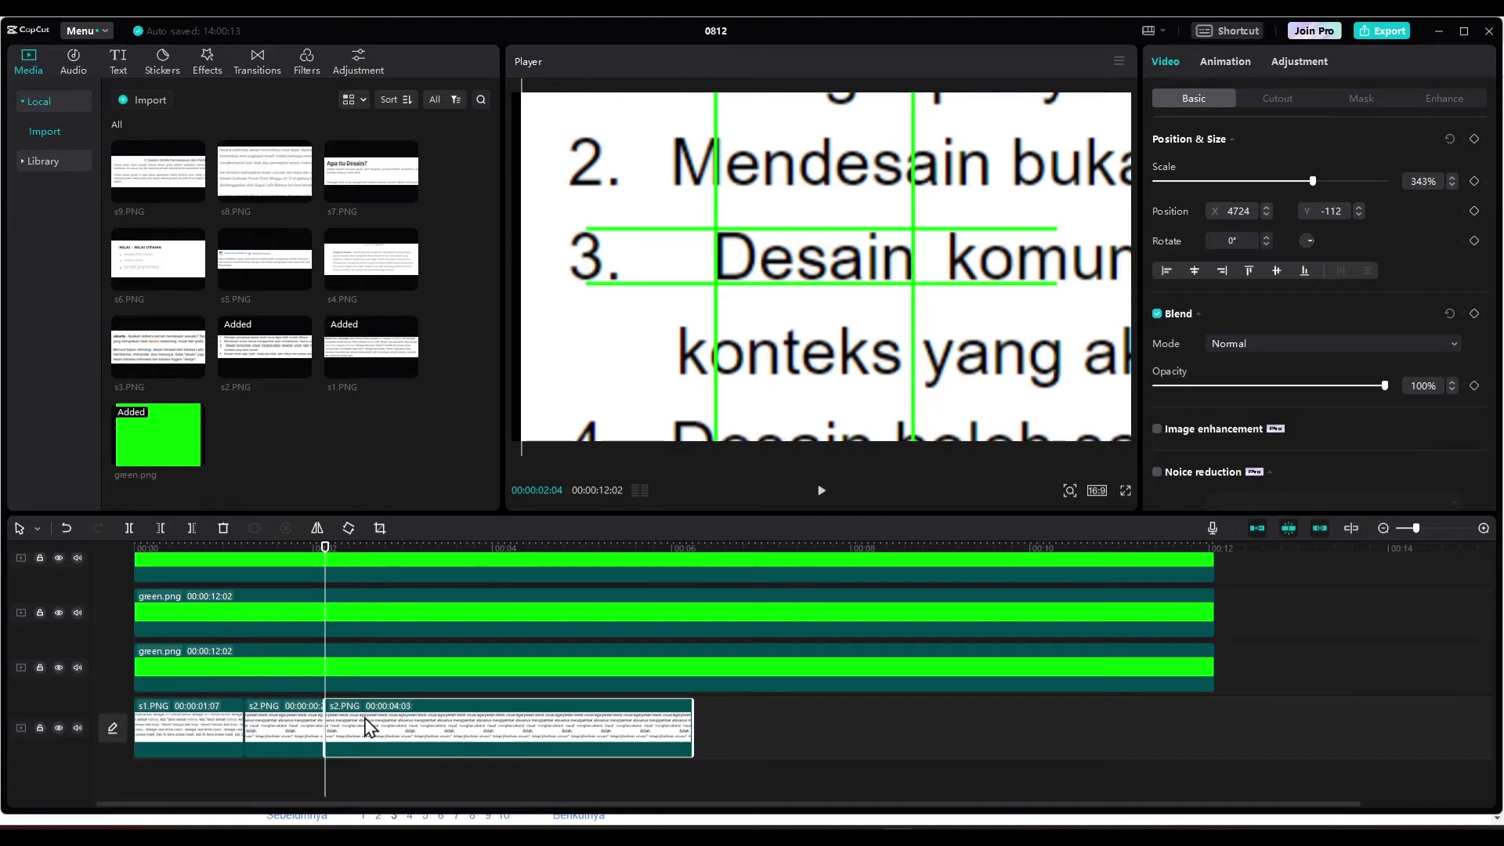
key("Delete")
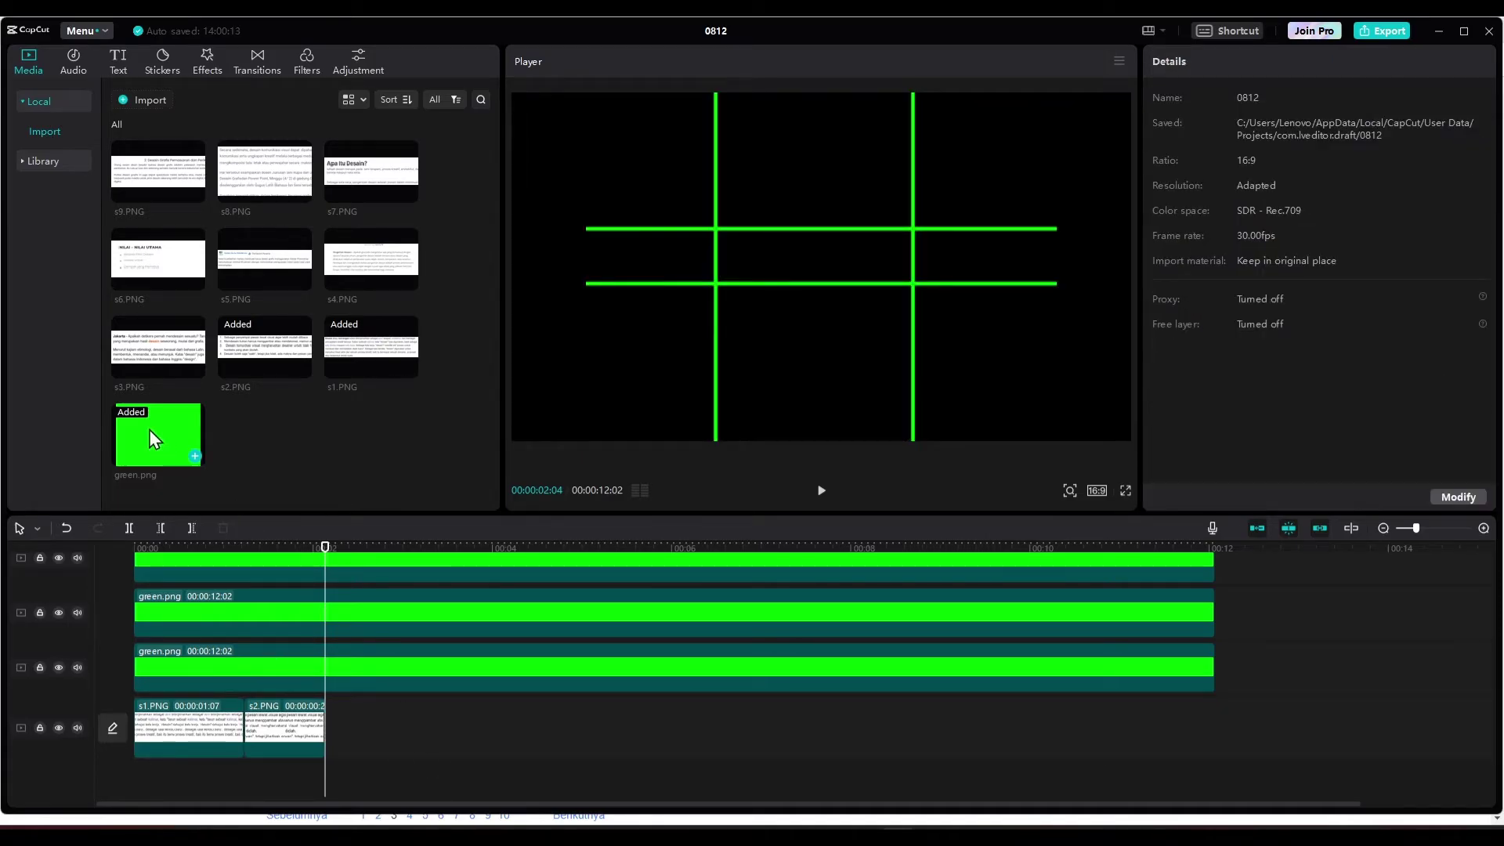
left_click_drag(129, 355, 336, 721)
left_click_drag(325, 548, 413, 548)
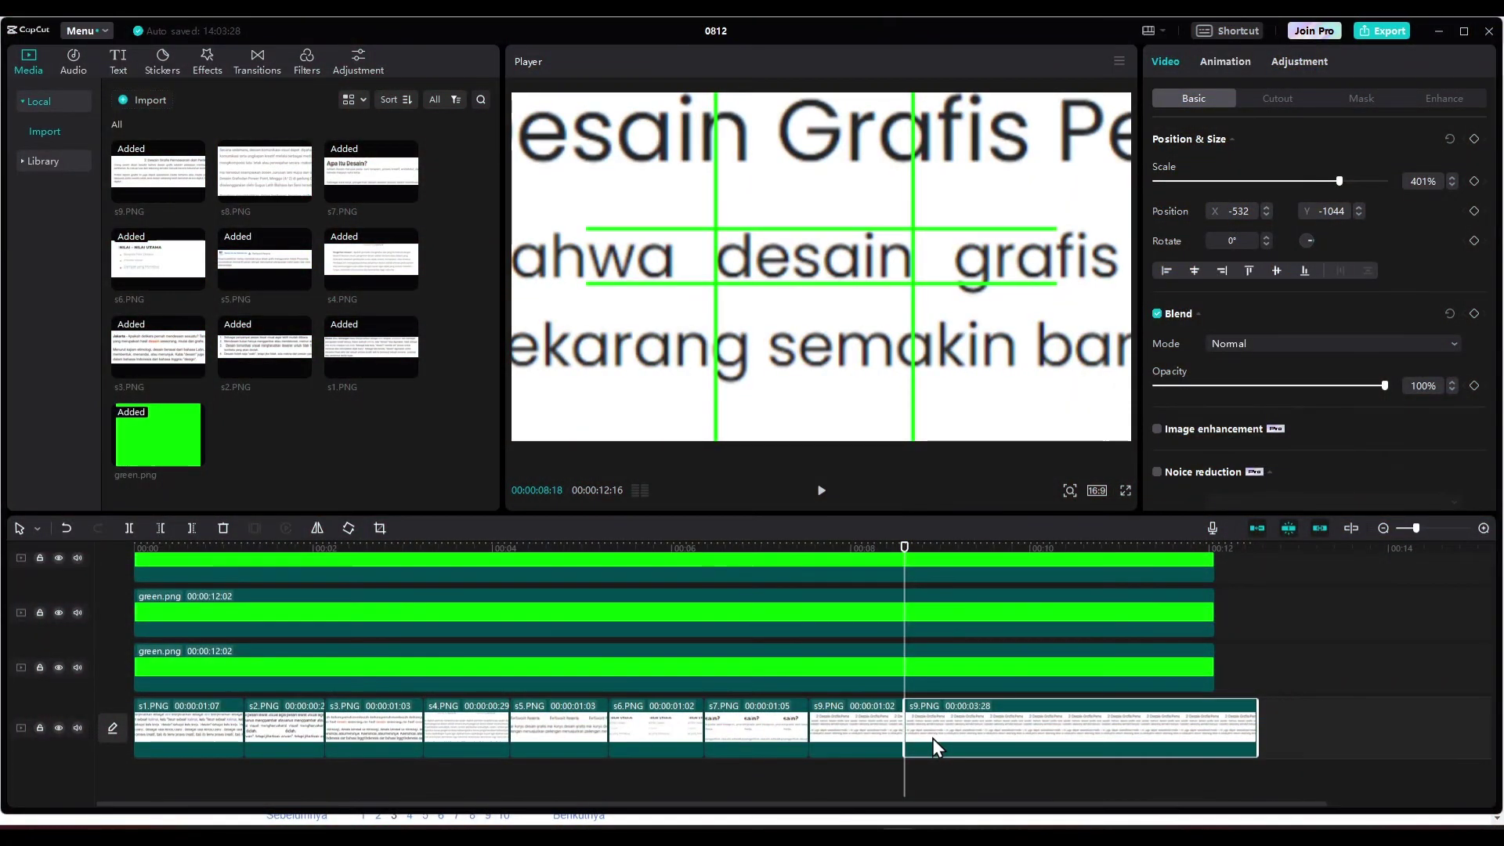
Step: Delete the part of s9.PNG after 00:00:08:18 and scrub the playhead back to the timeline start
key("Delete")
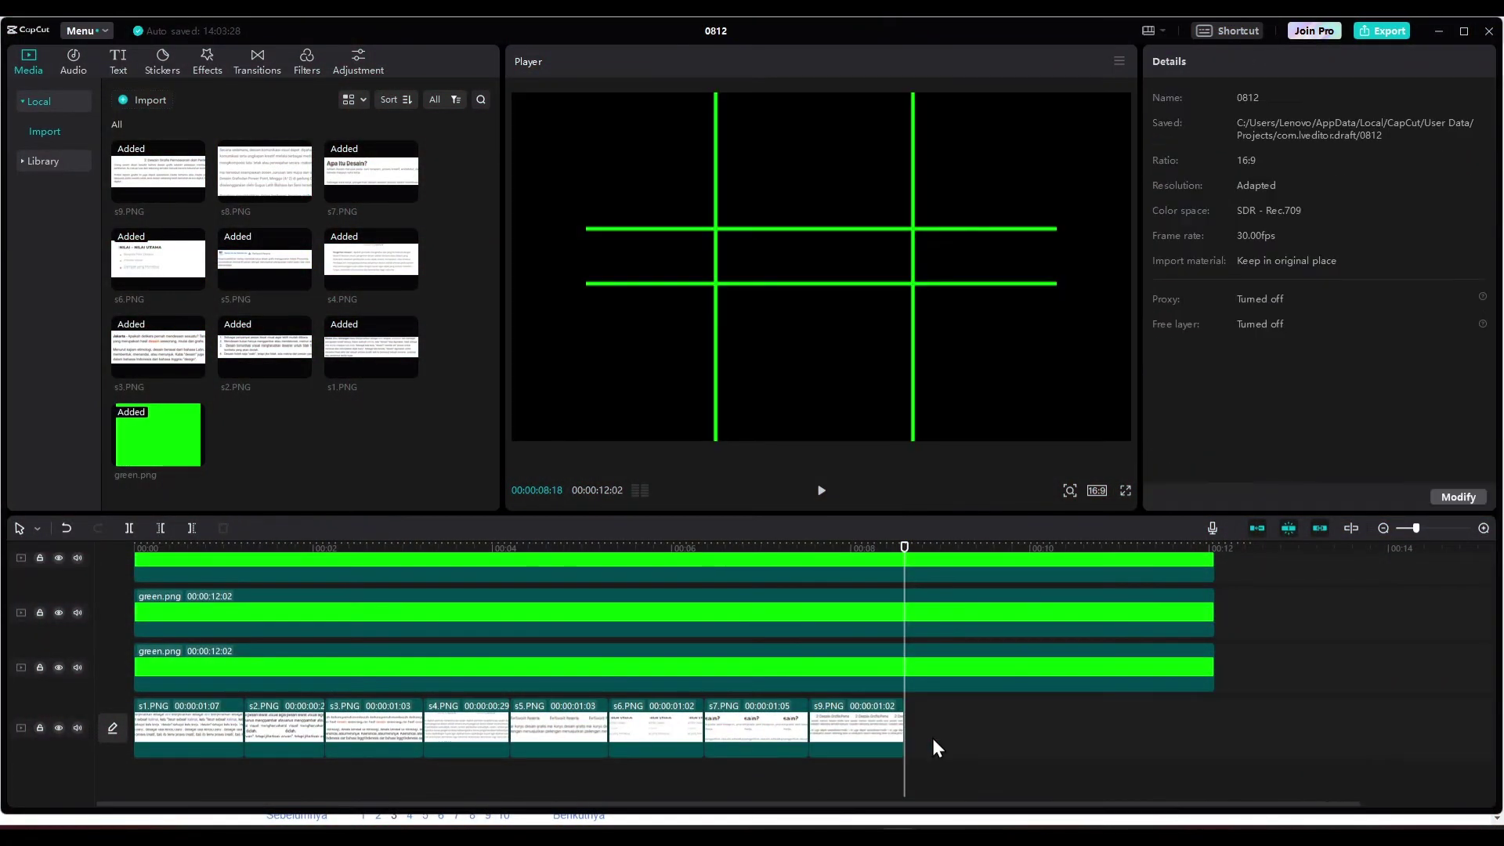
left_click_drag(905, 550, 619, 588)
left_click_drag(733, 597, 330, 615)
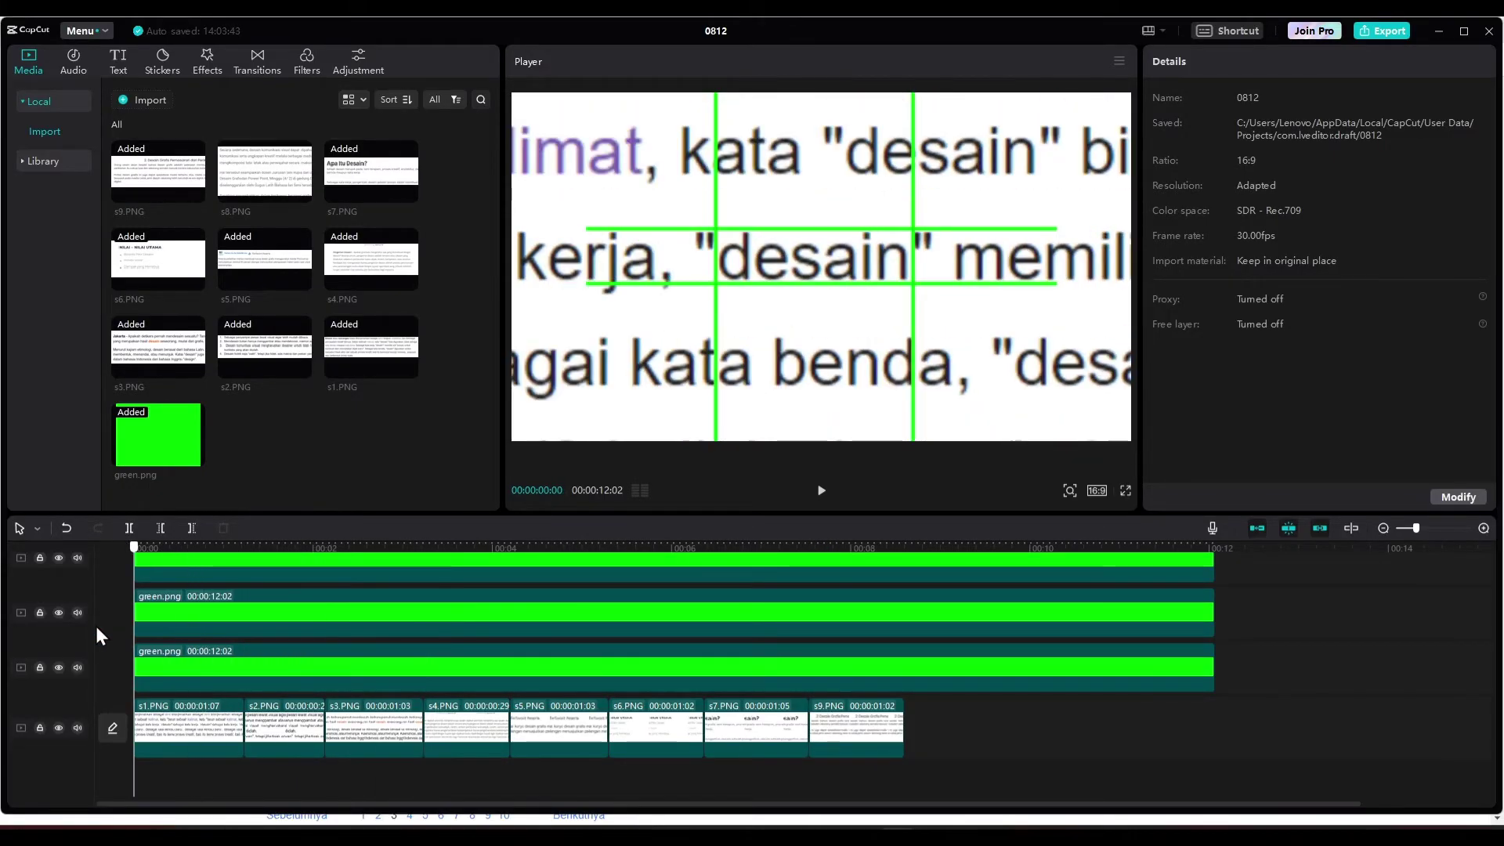
Step: Select all the green.png guide clips on the upper tracks and delete them
left_click(1302, 660)
left_click(1136, 658)
key("ctrl+a")
scroll(689, 623, "up", 1)
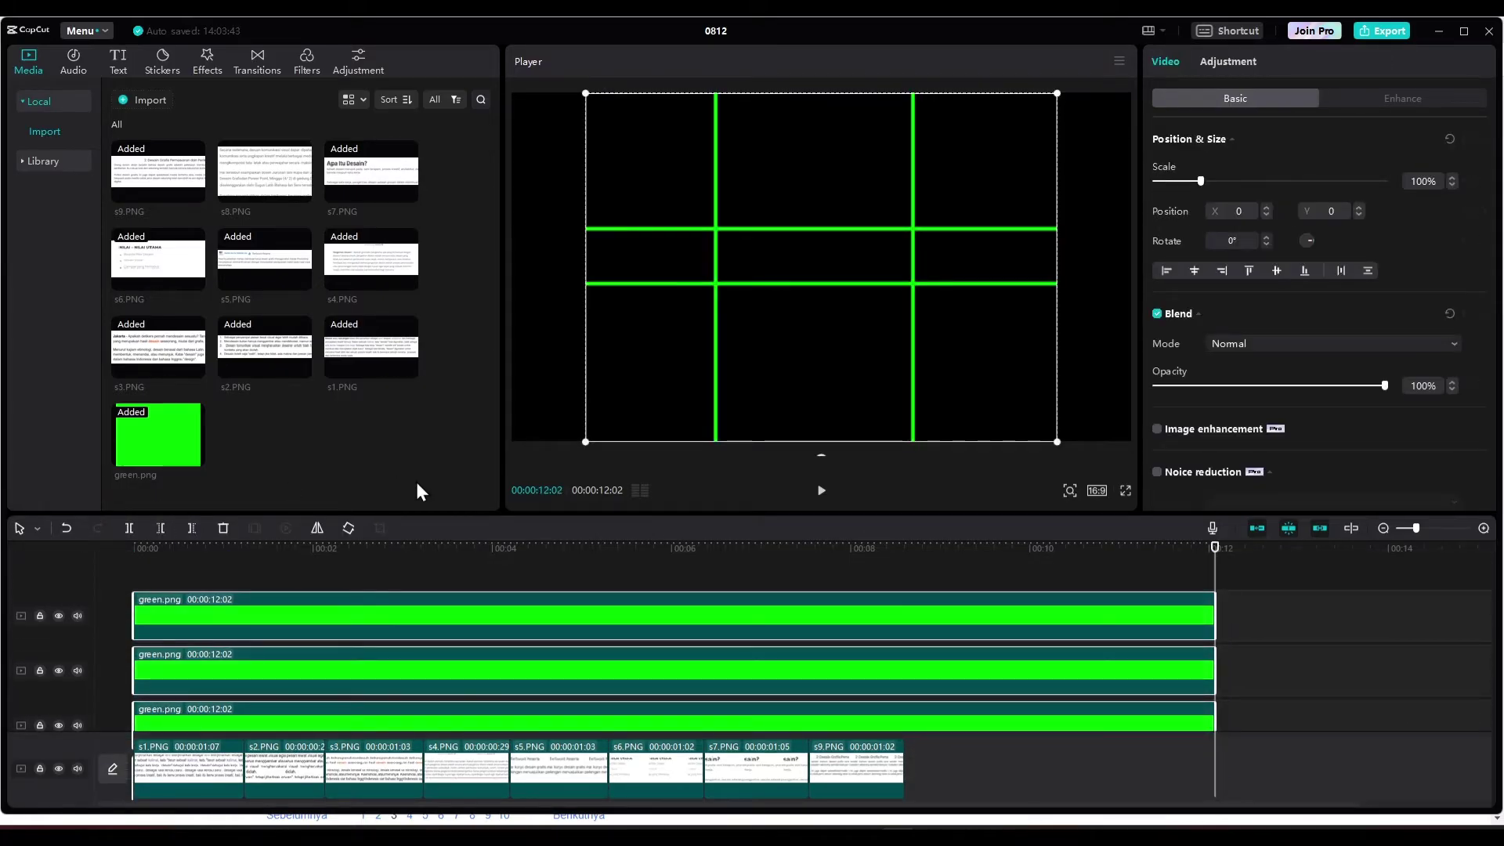
key("Delete")
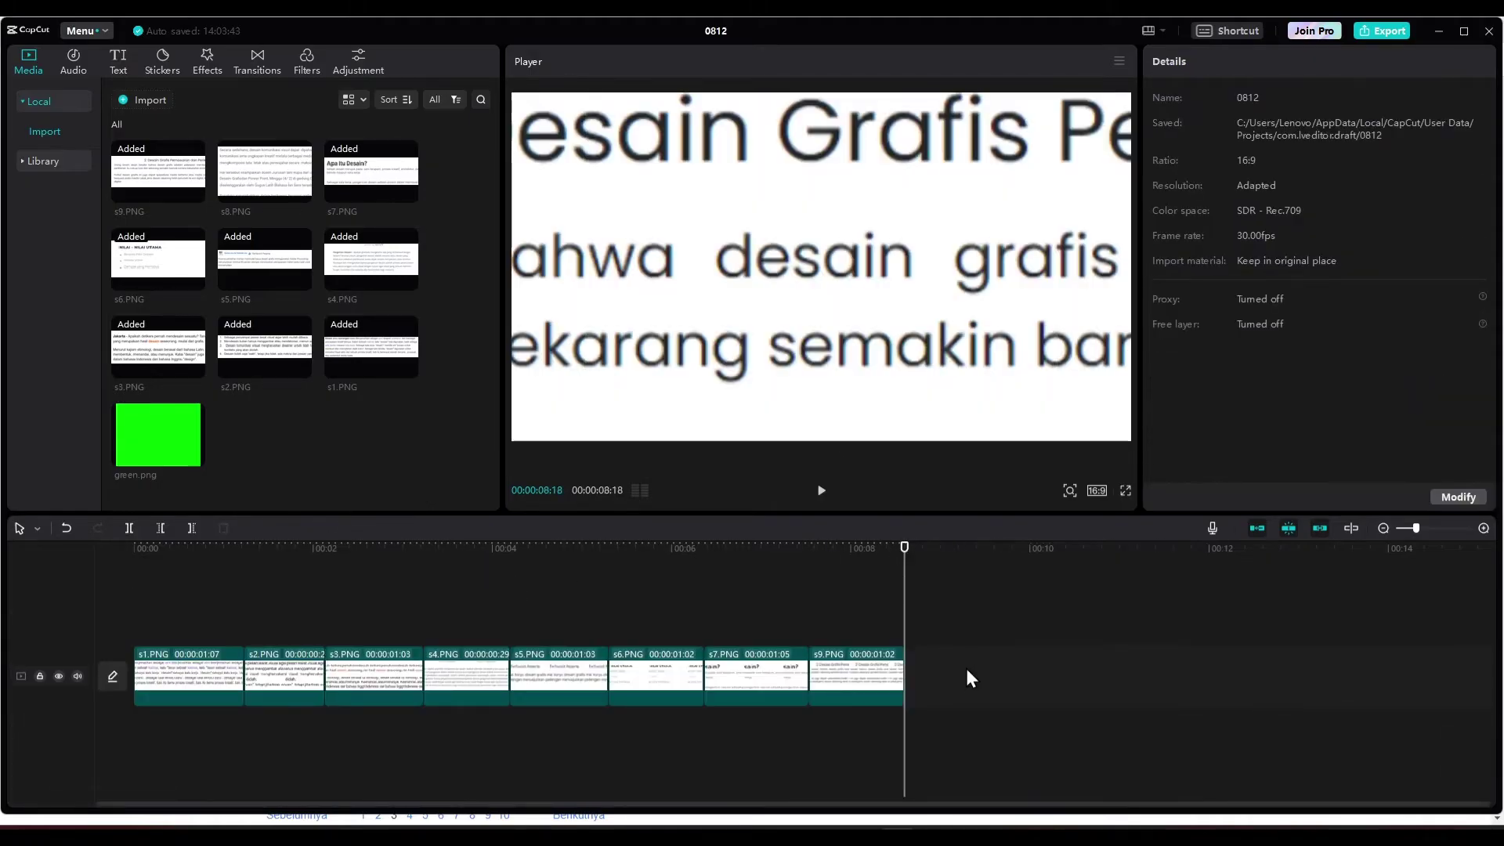
Step: Combine all the screenshot clips from s1.PNG to s9.PNG into one compound clip
left_click_drag(971, 666, 128, 661)
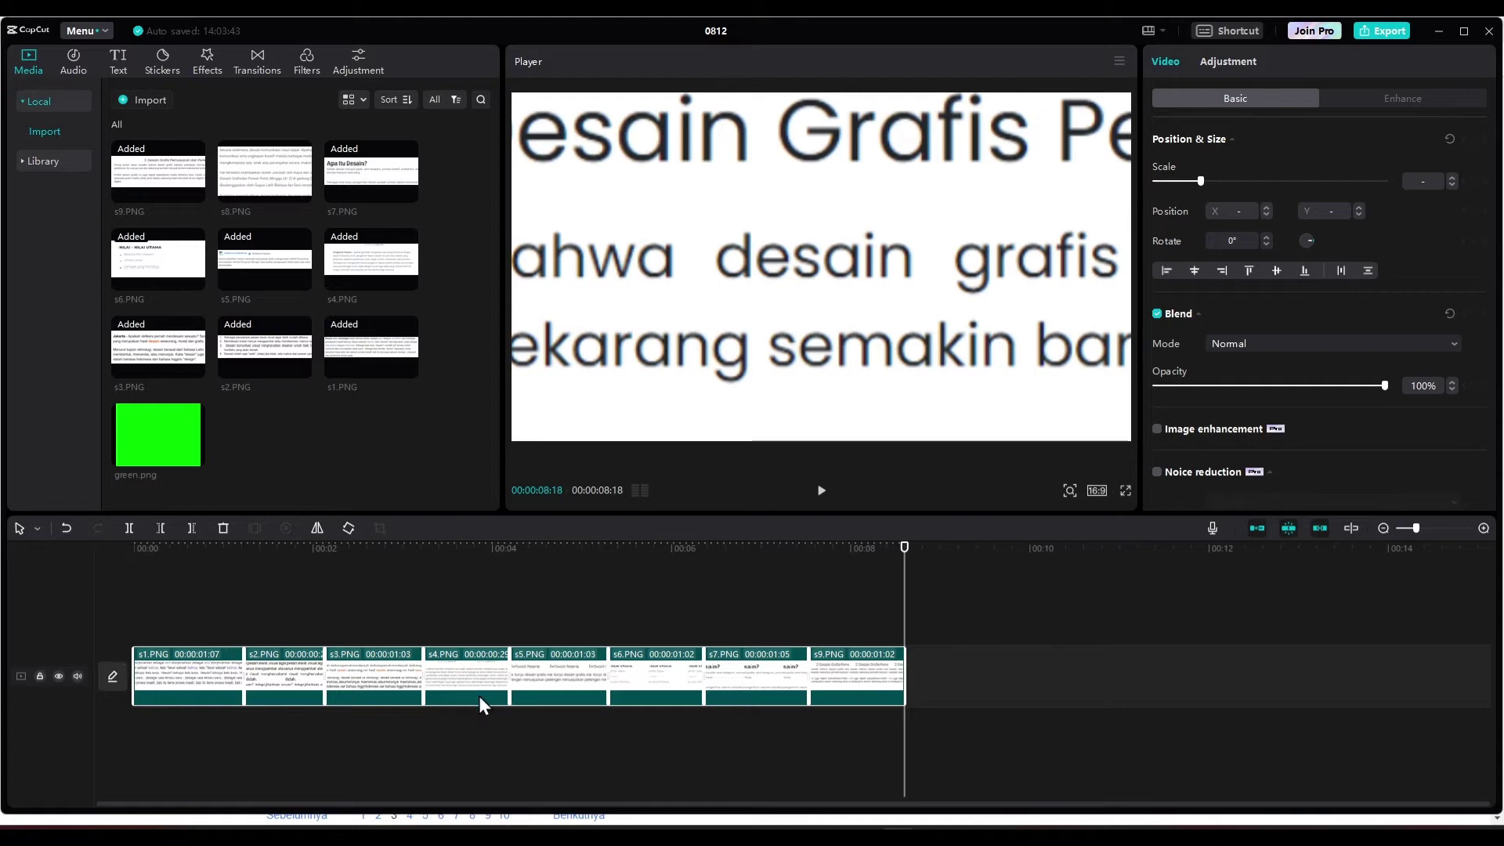
right_click(858, 672)
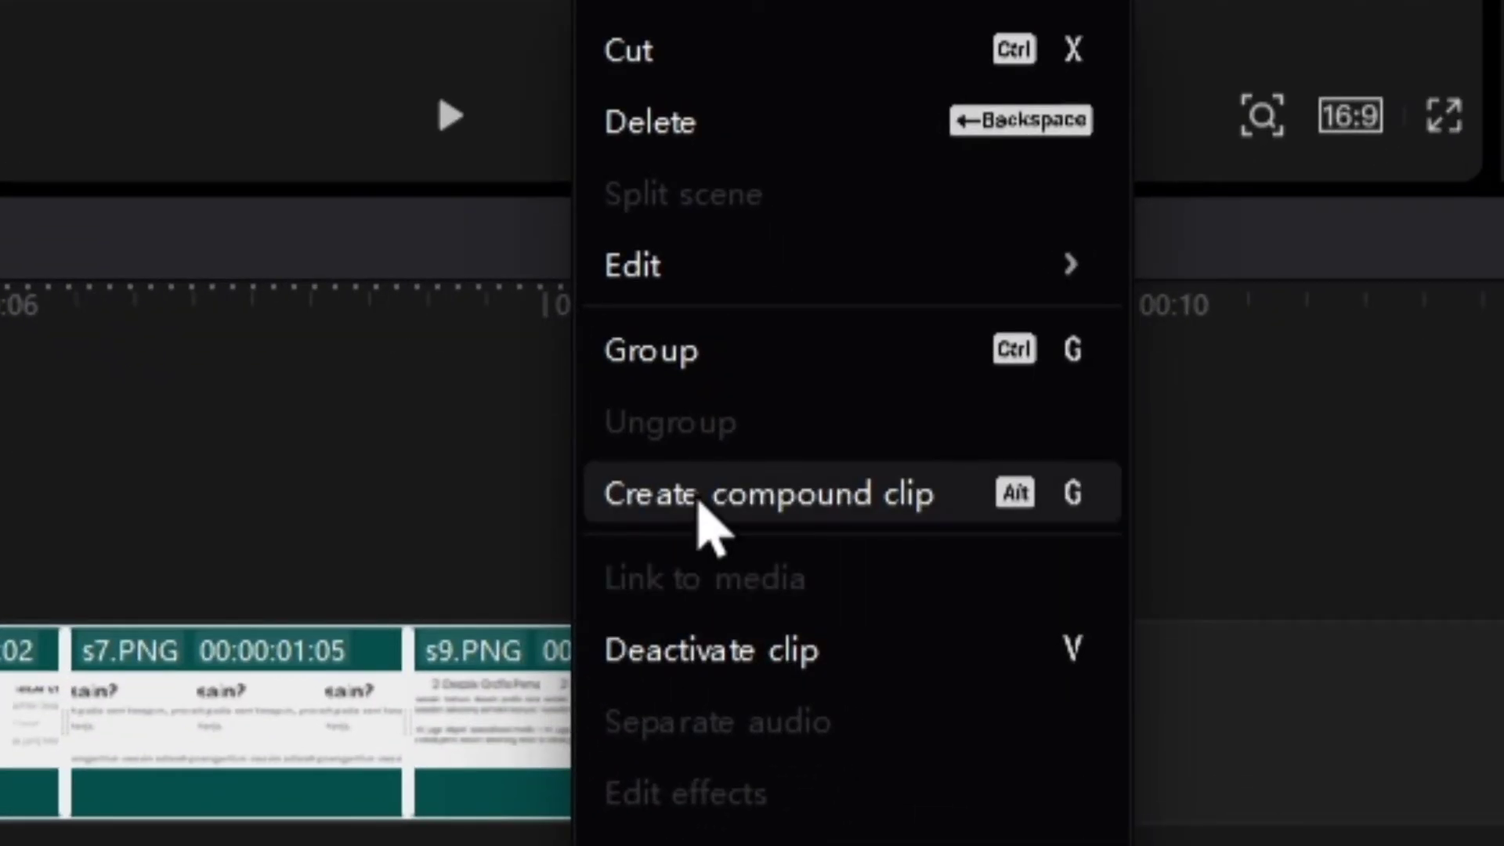
left_click(698, 506)
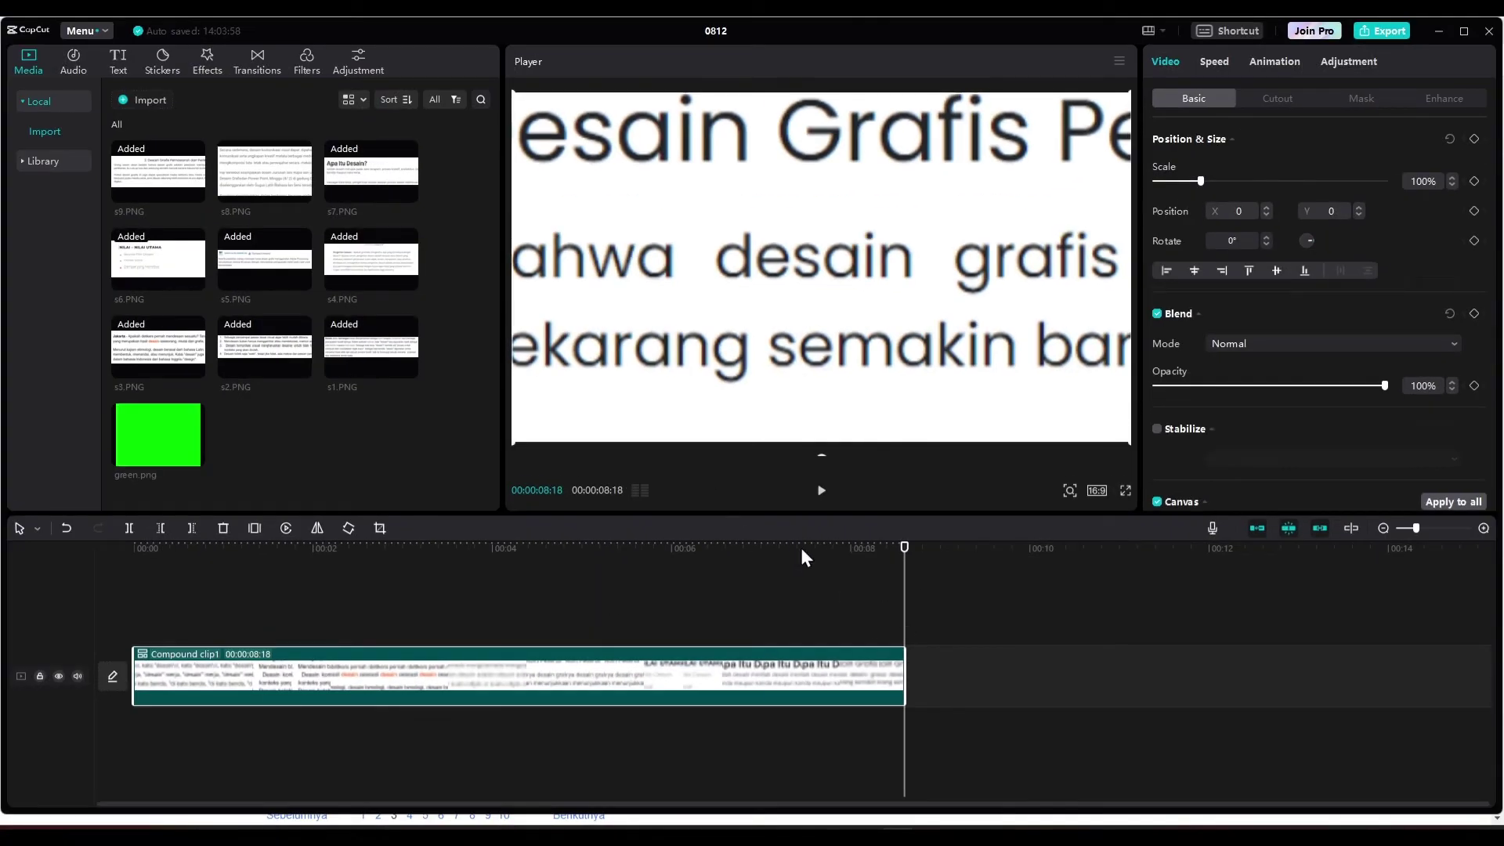
Step: Preview the end of the compound clip, set its speed to 4.0x and play it from the start
left_click_drag(905, 546, 799, 546)
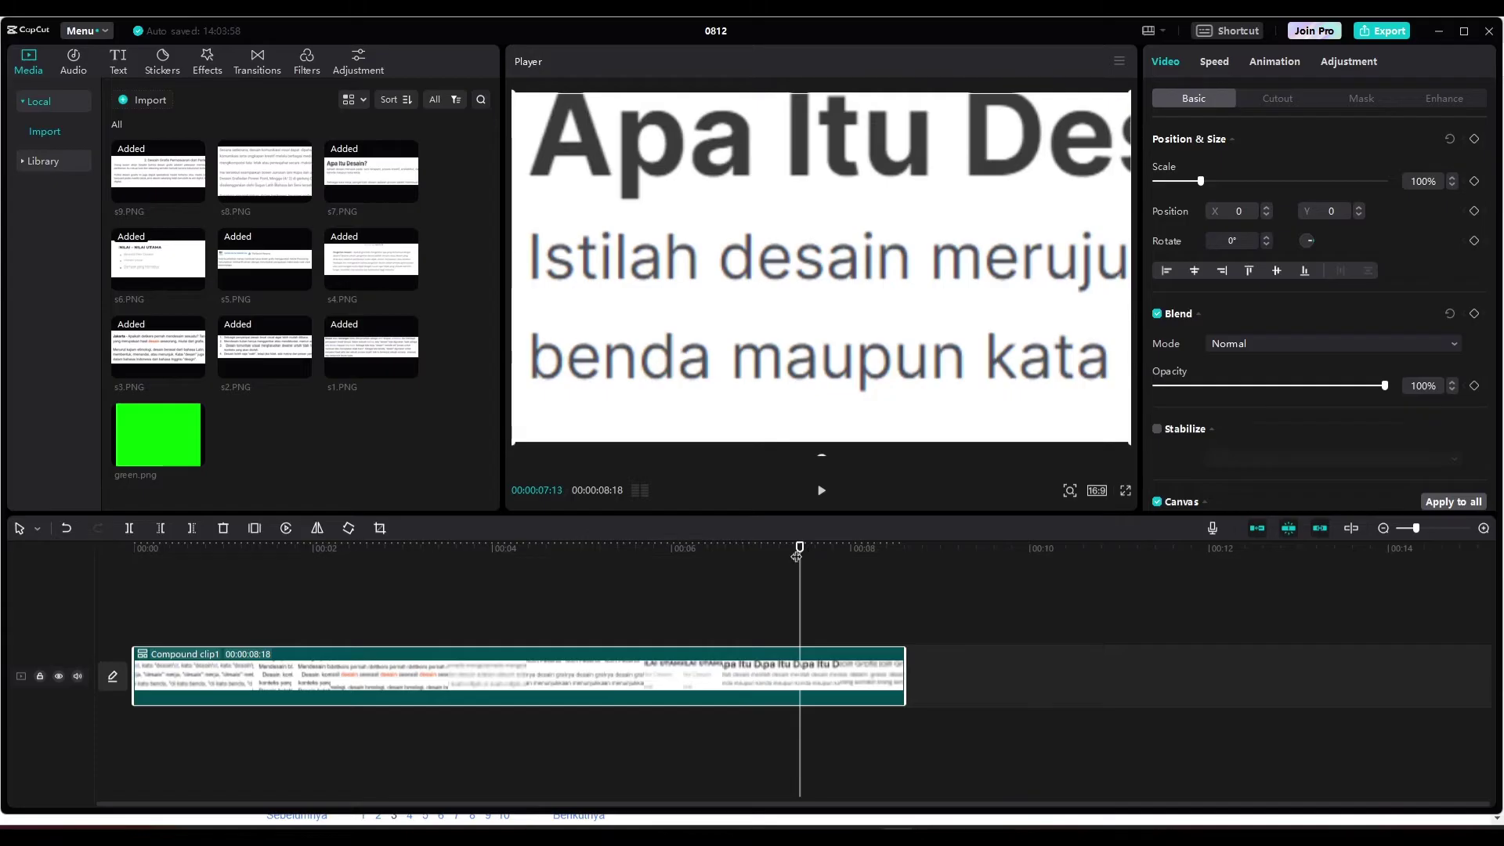
key("space")
key("space")
left_click(1215, 62)
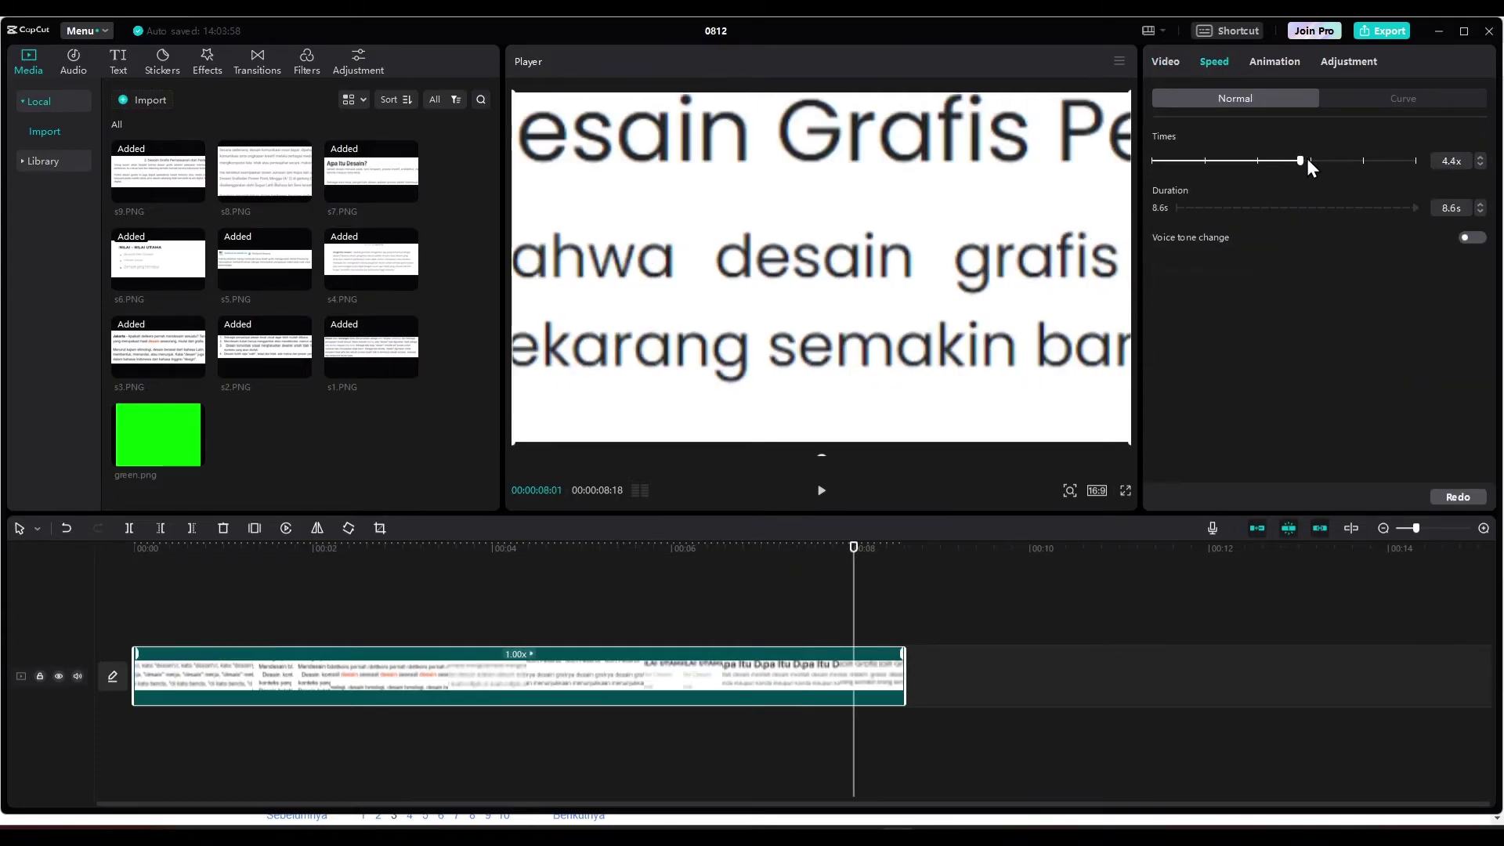
left_click_drag(1305, 154, 1294, 162)
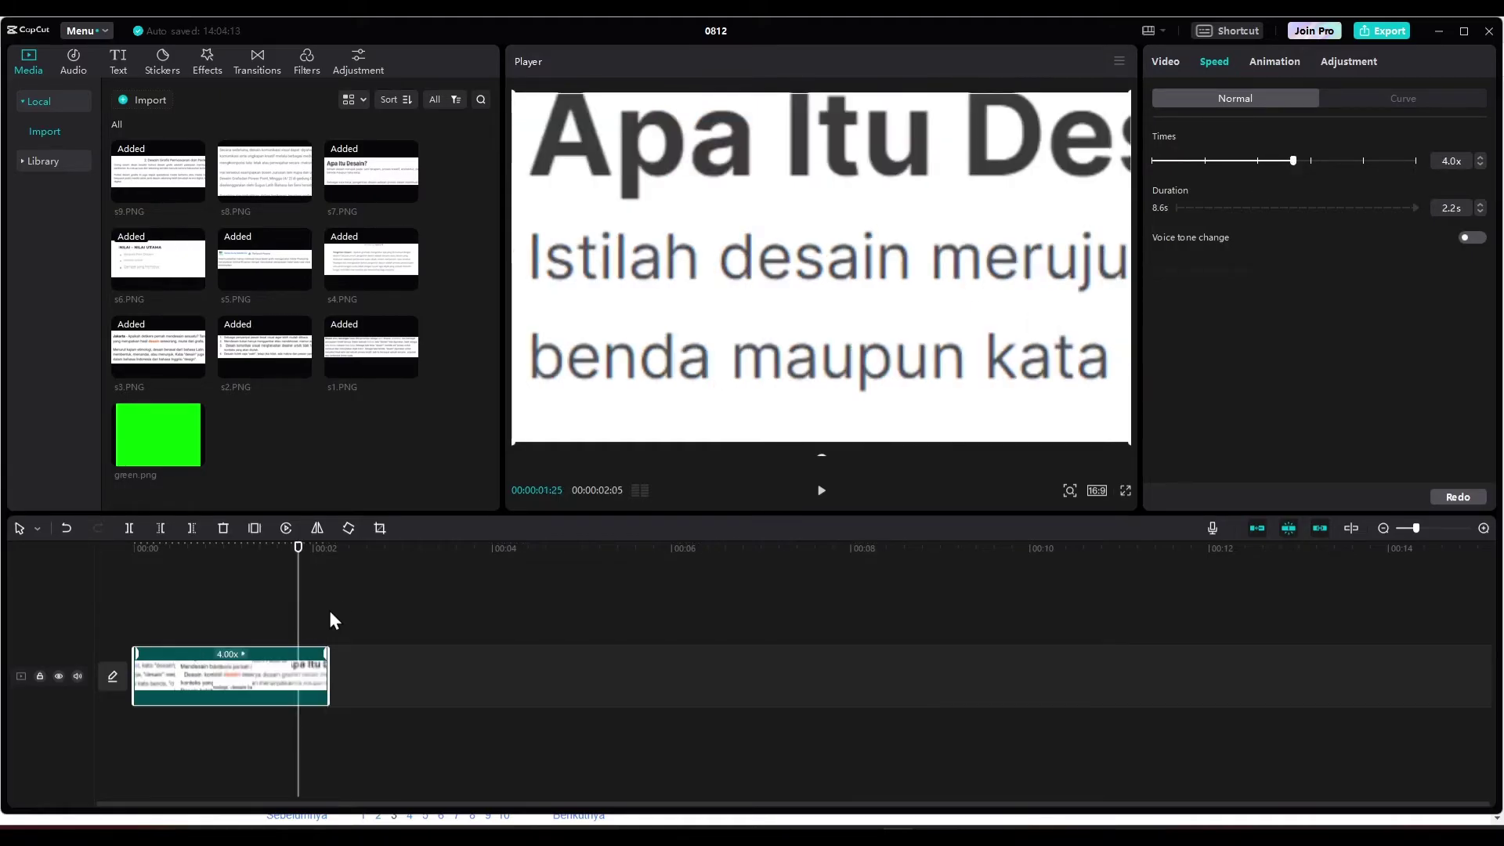
left_click_drag(297, 558, 2, 578)
left_click(821, 491)
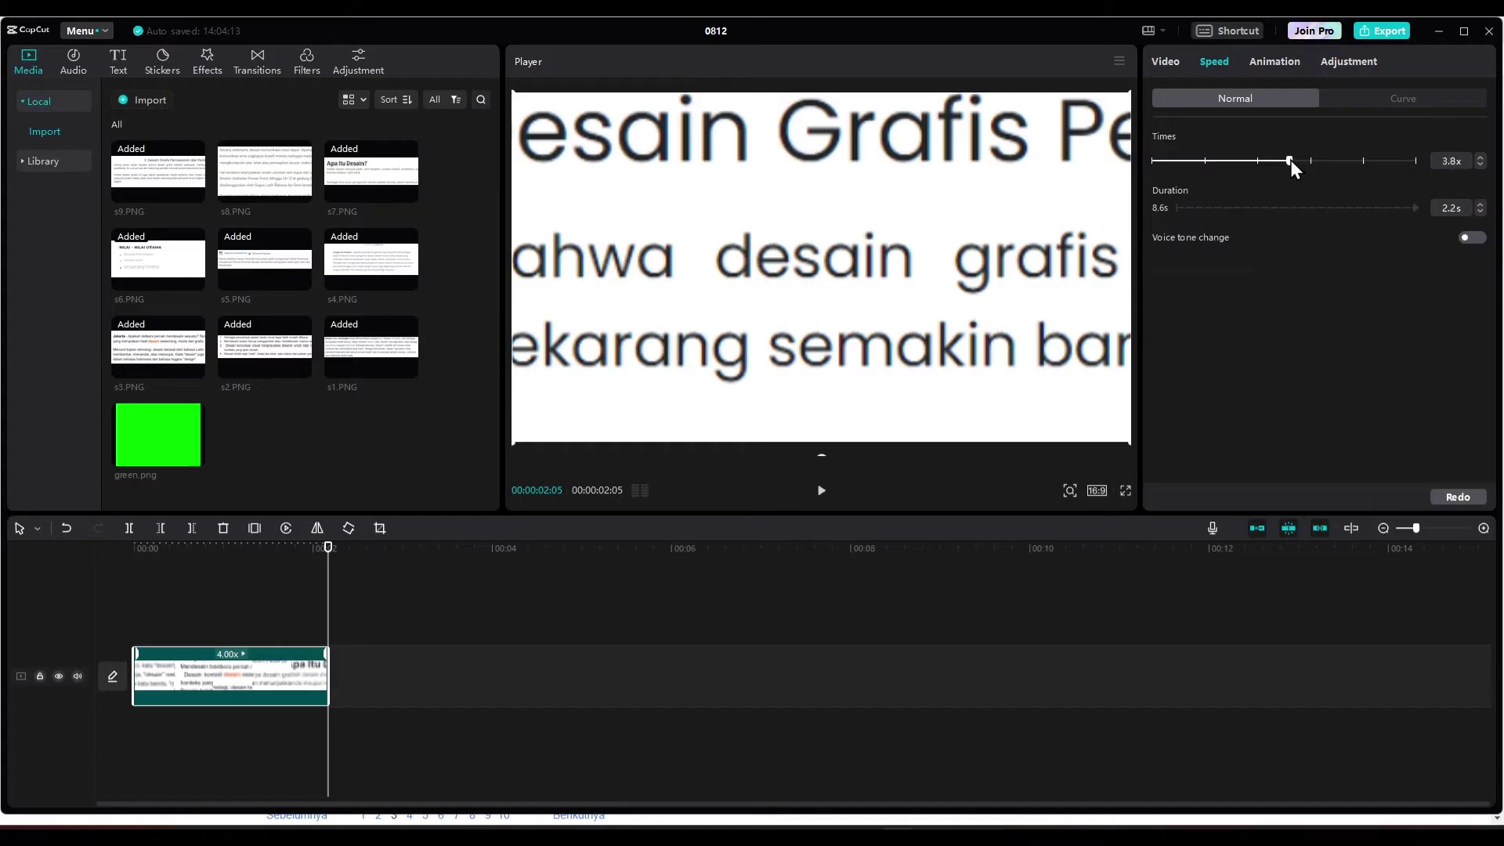
Step: Set the compound clip's speed to 3.5x and play it from the start
left_click_drag(1287, 159, 1287, 160)
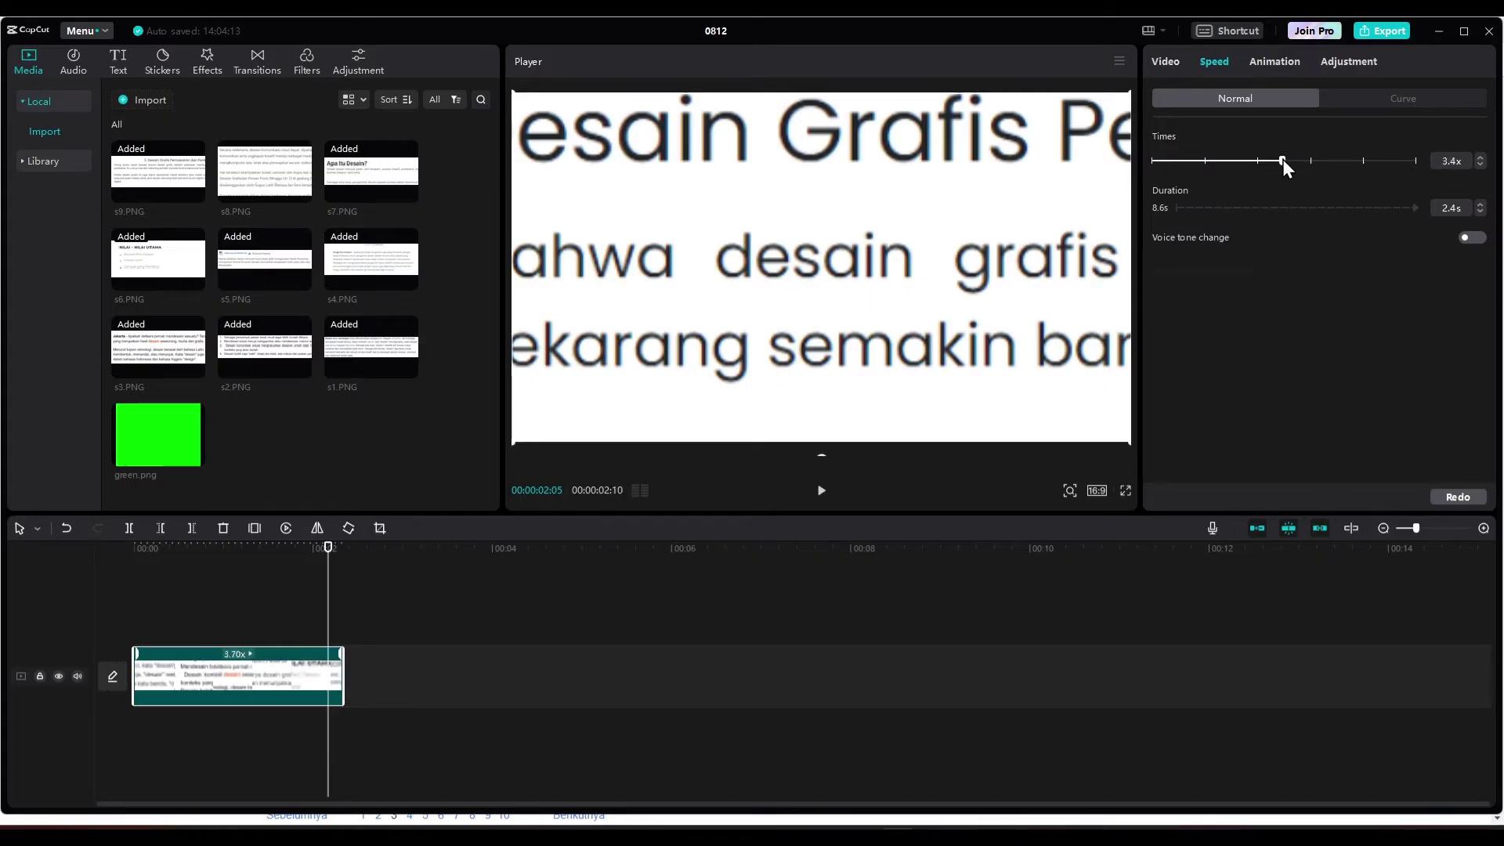
left_click_drag(1285, 160, 1285, 160)
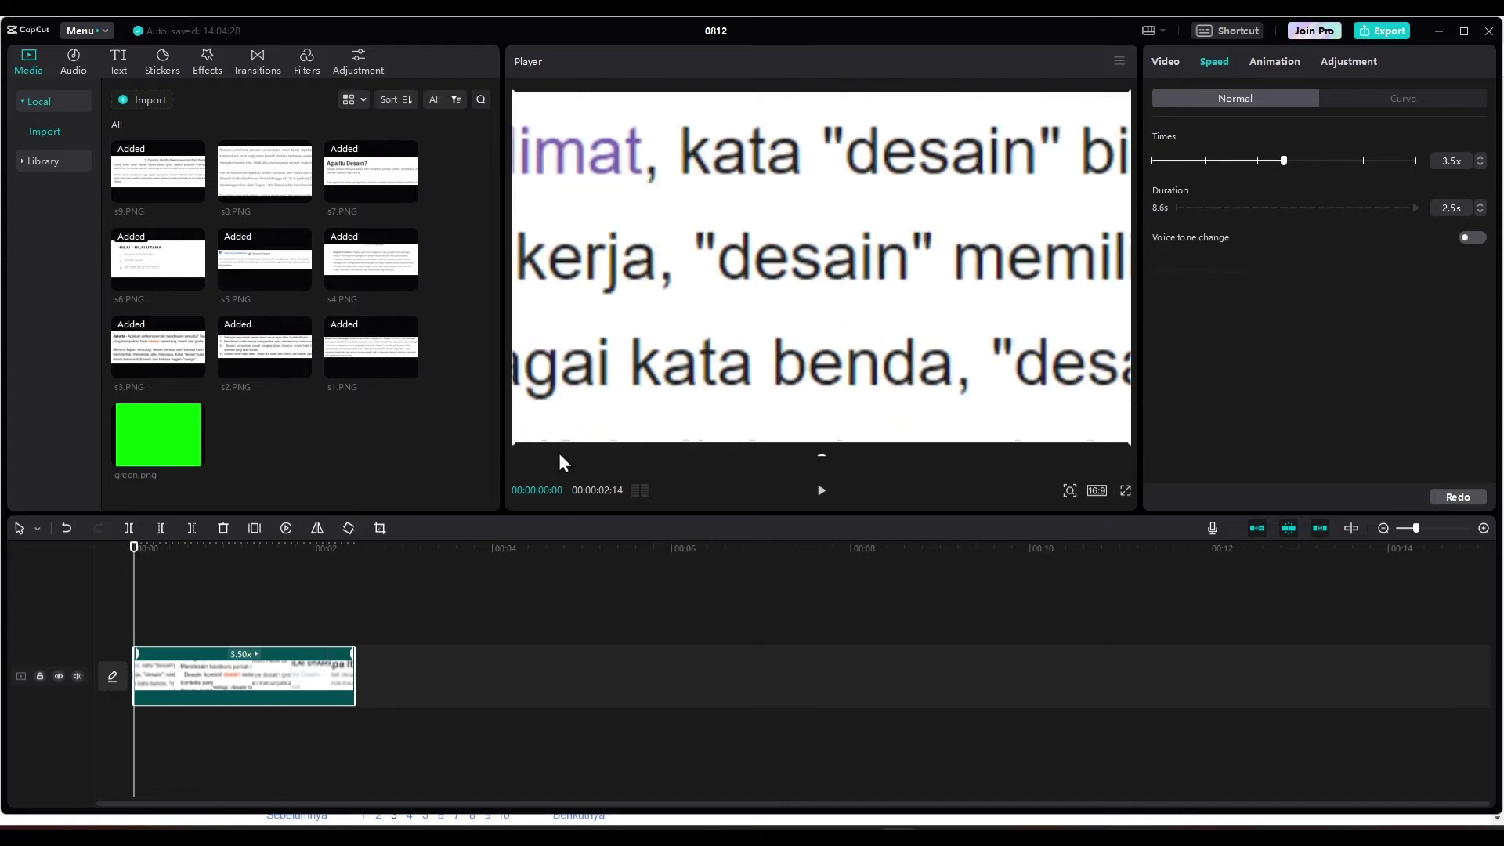
left_click(822, 491)
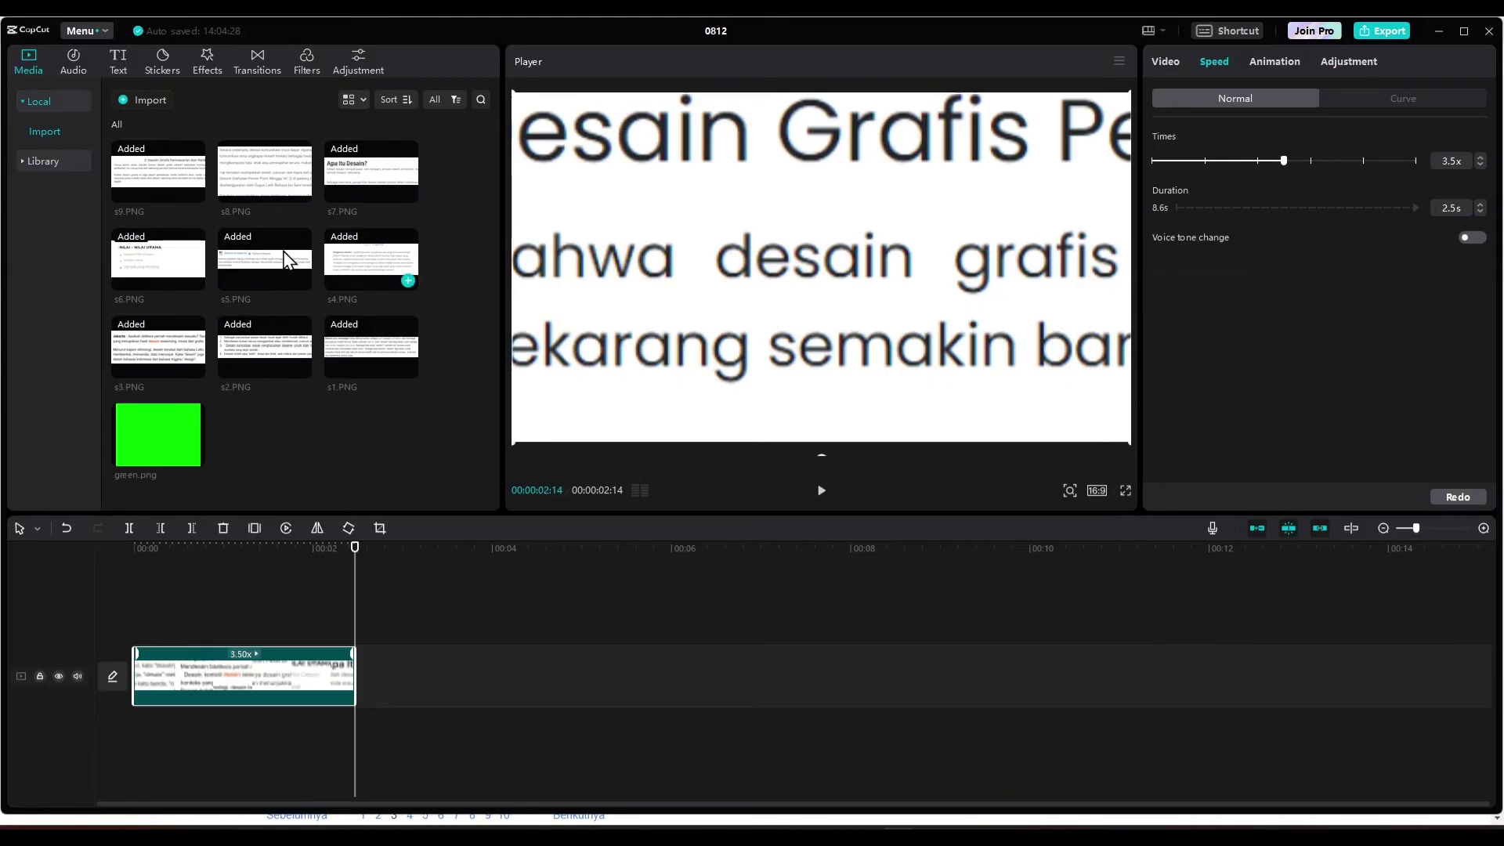
Step: Import the full-white-stripes glitch overlay JPG from Downloads and place it at the timeline start on a track above the compound clip
left_click(147, 102)
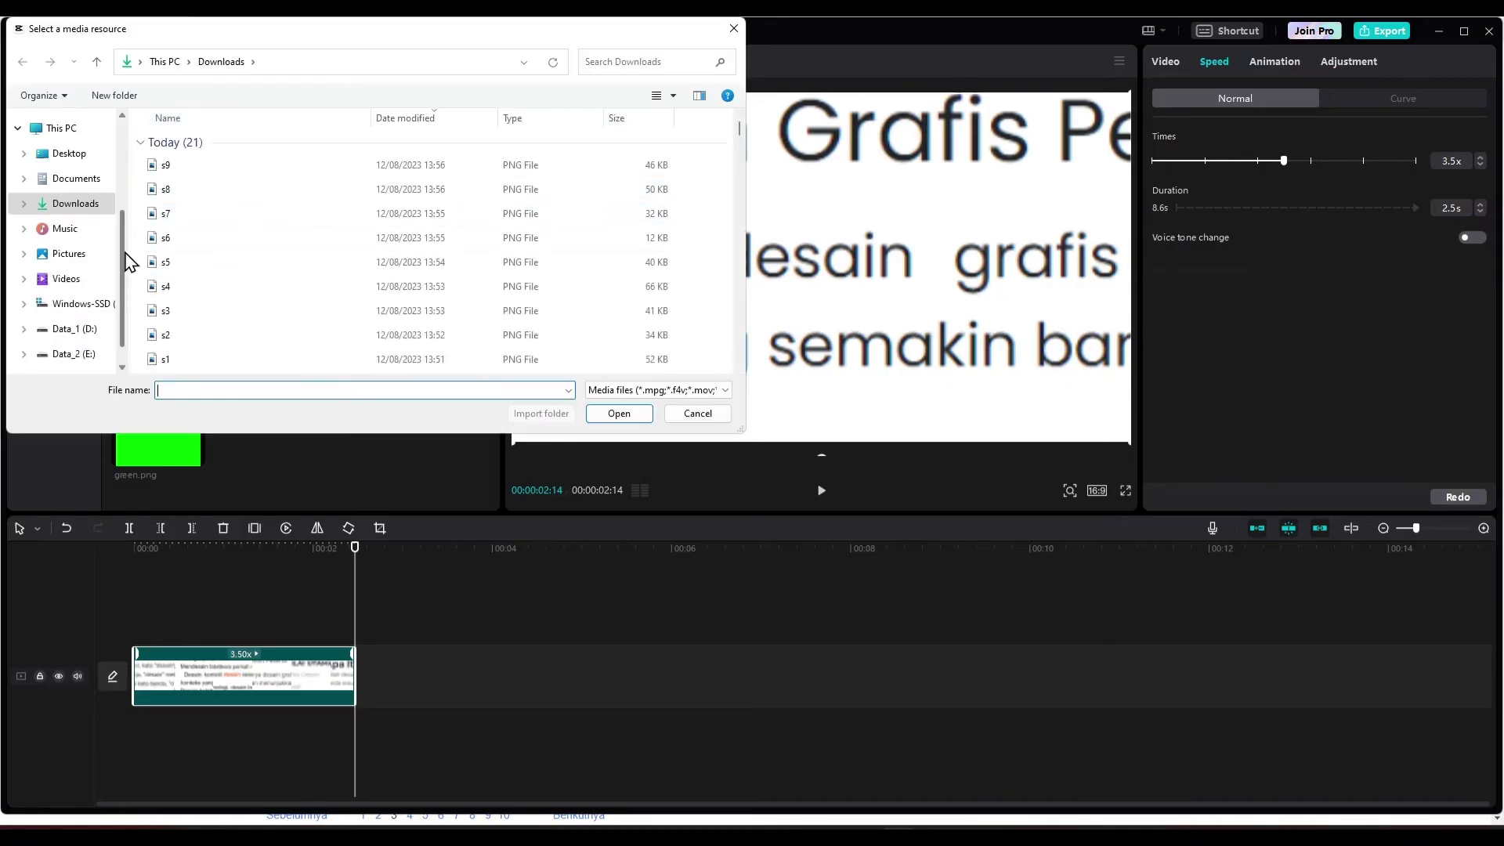
scroll(251, 270, "down", 5)
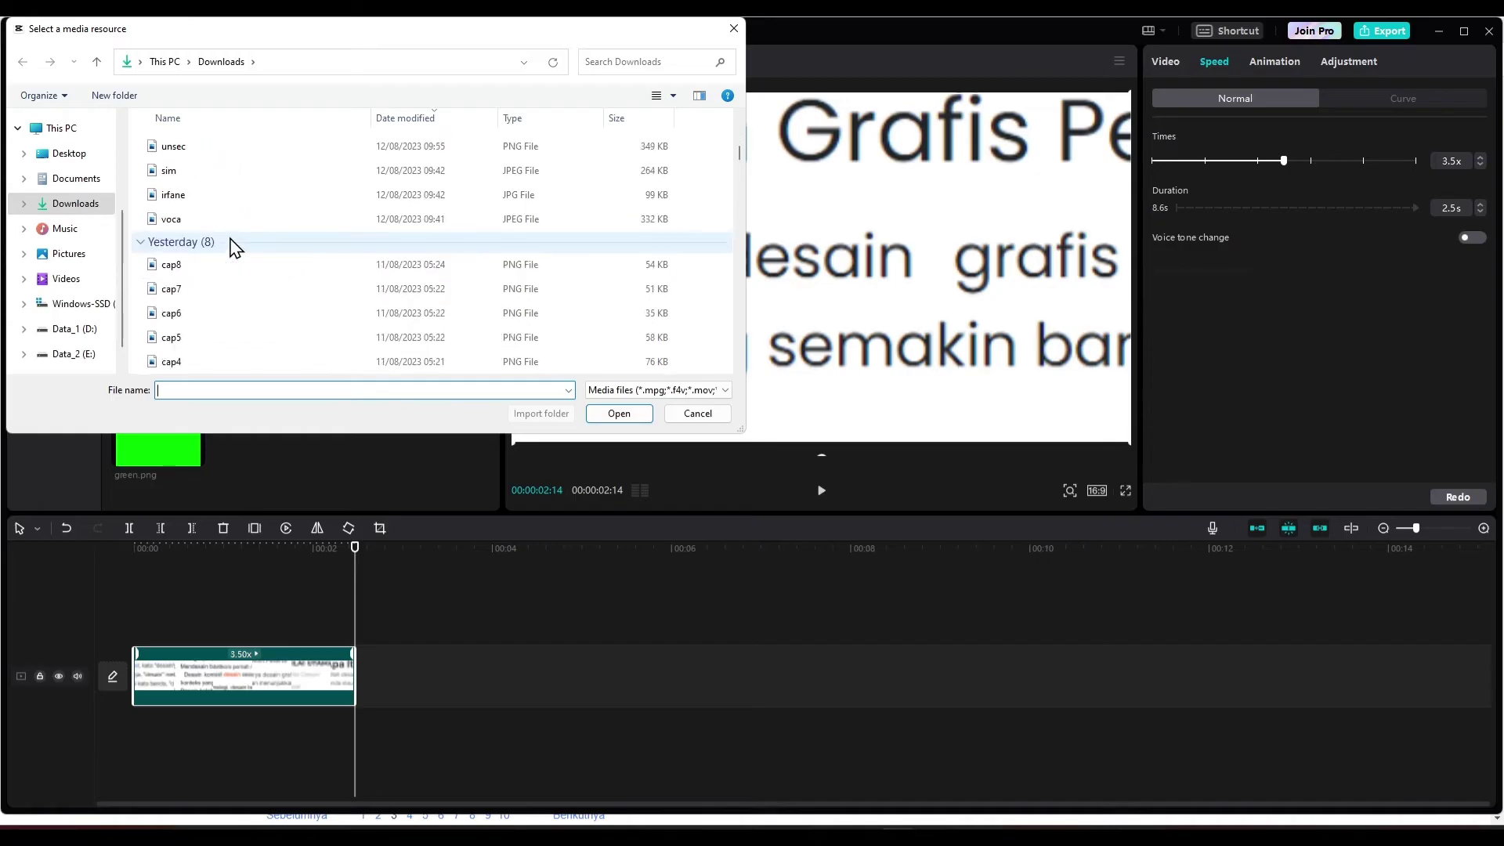
scroll(232, 246, "down", 1)
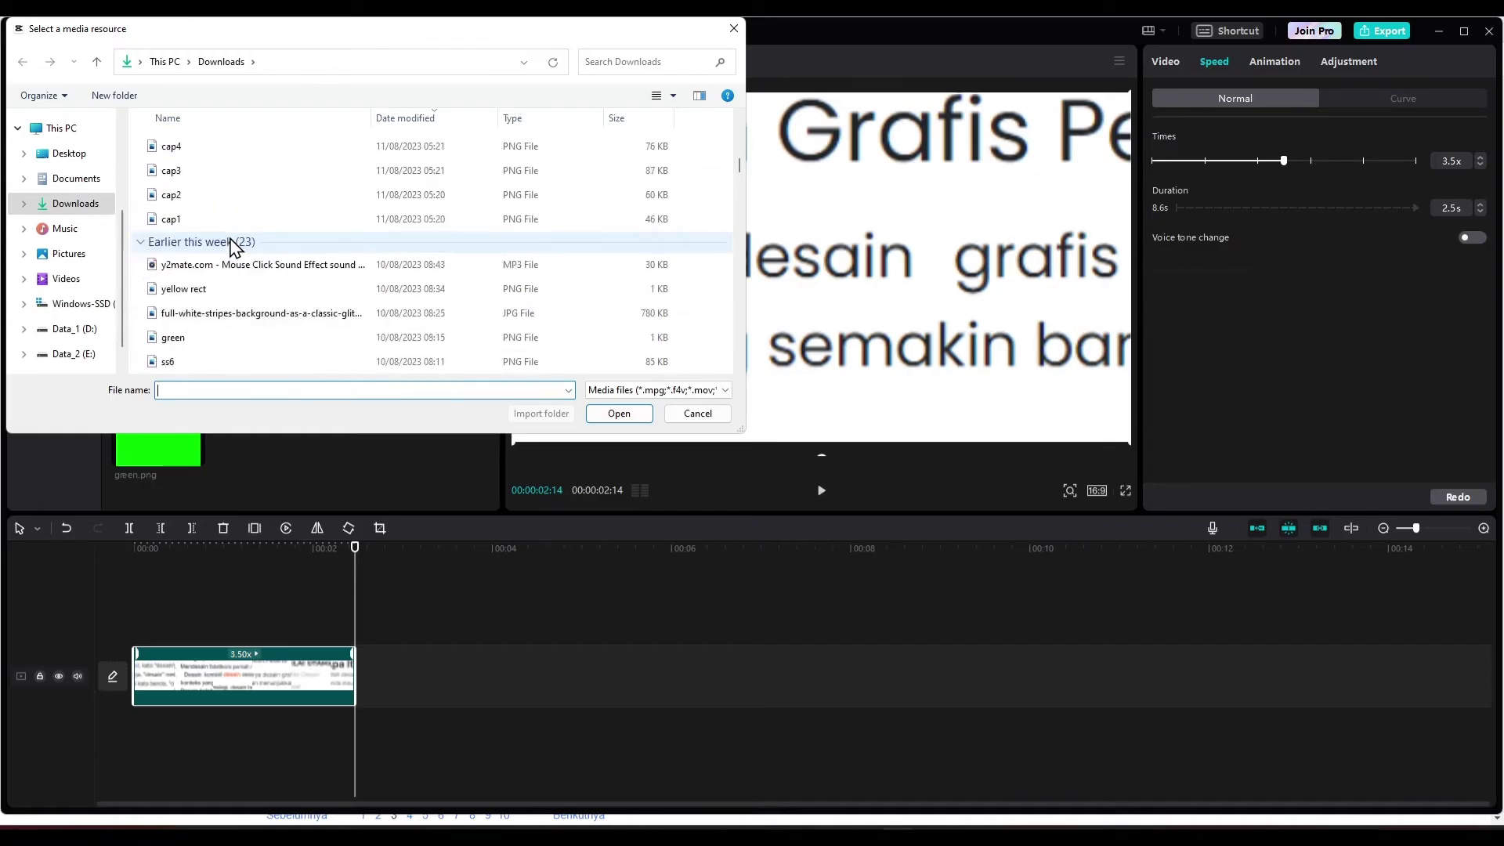
double_click(235, 313)
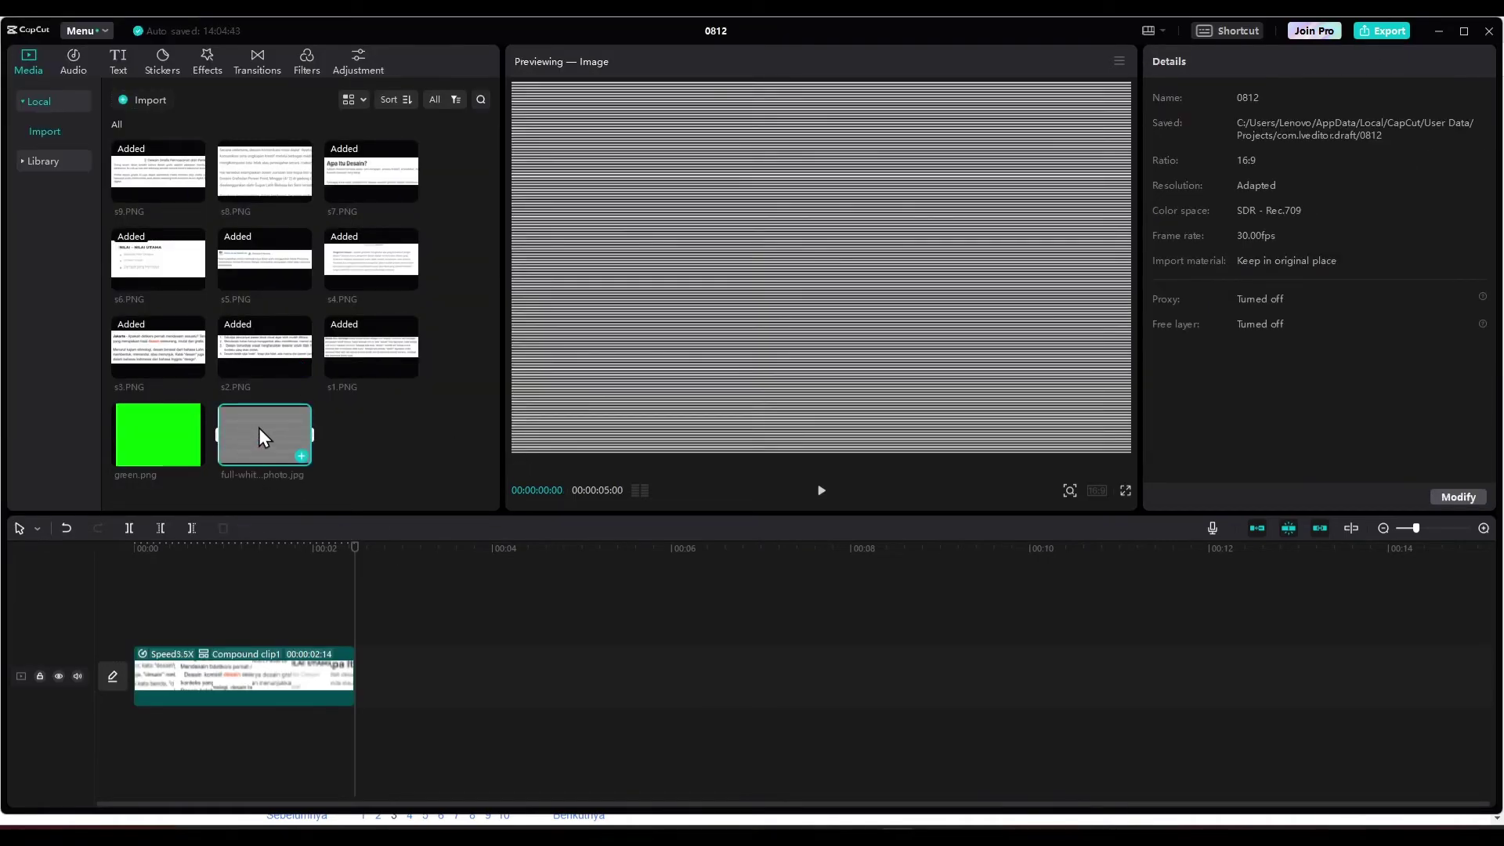
left_click_drag(258, 428, 158, 595)
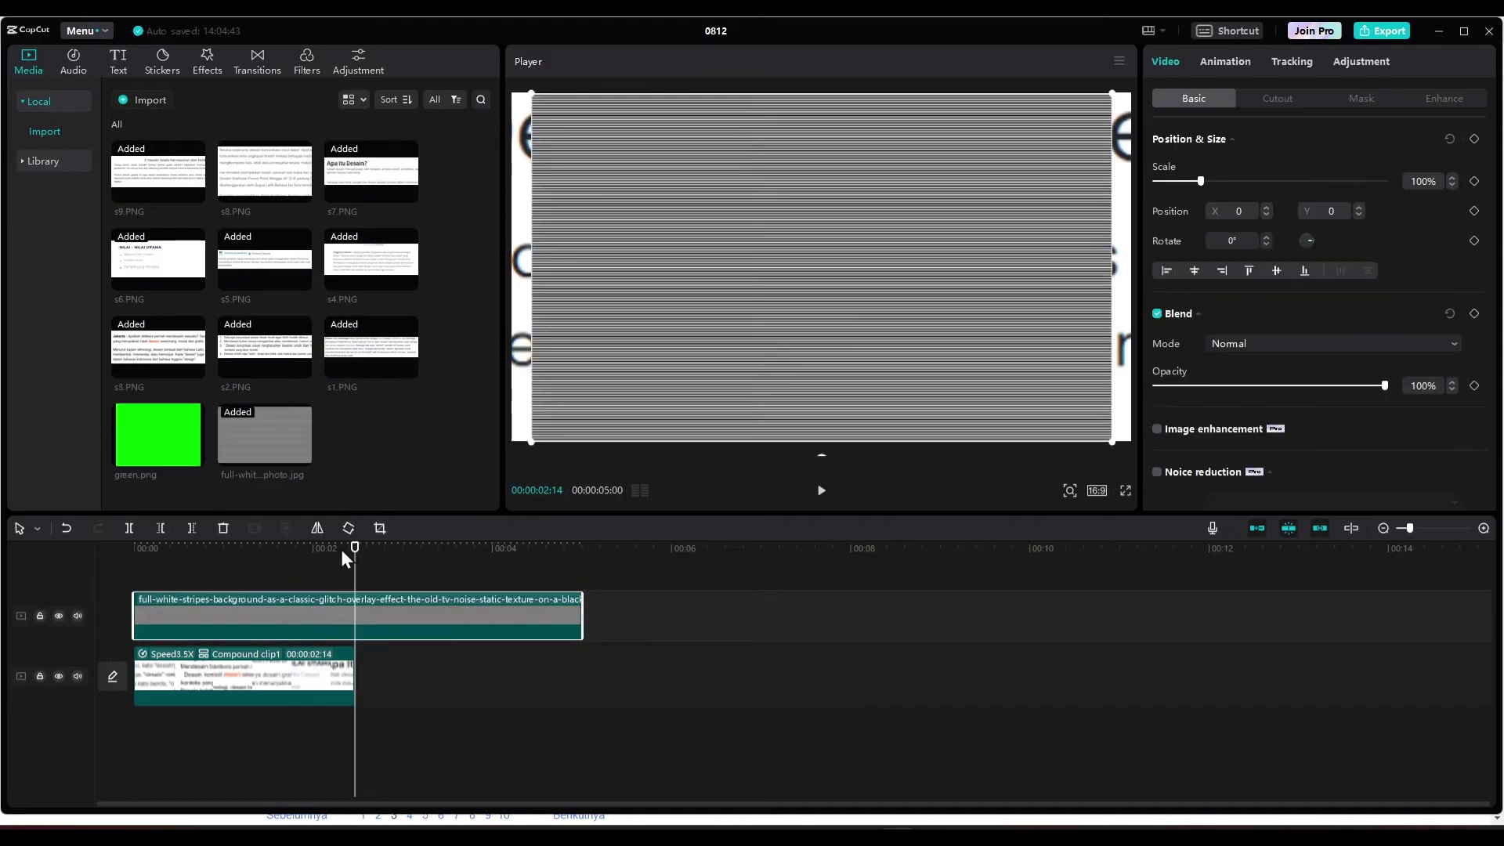
Step: Scale the stripes overlay up to 139% so it covers the frame and set its blend mode to Overlay
left_click_drag(354, 551, 134, 550)
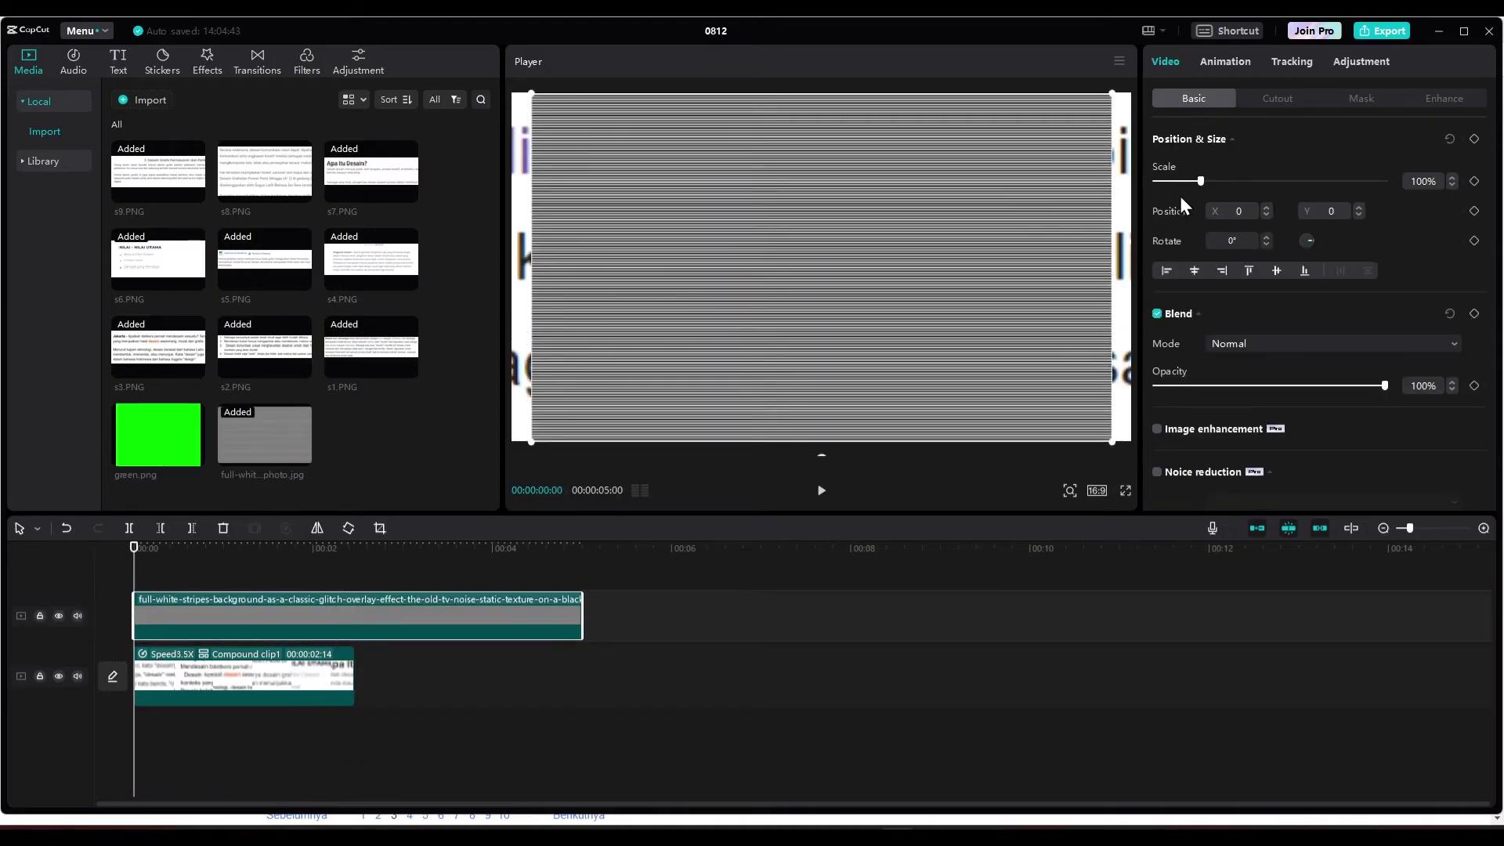
left_click_drag(1204, 180, 1221, 180)
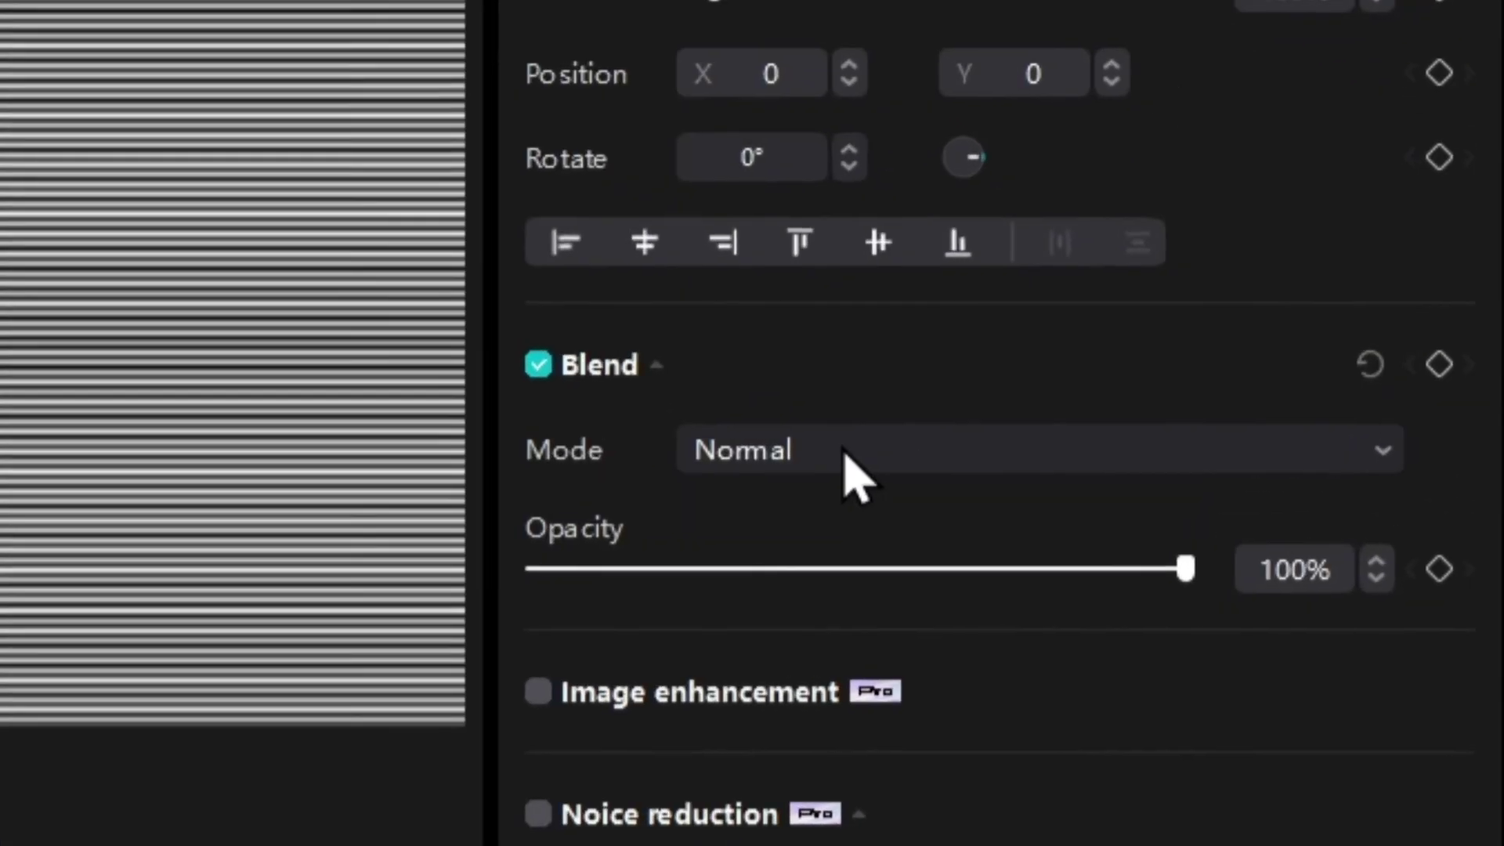
left_click(1264, 344)
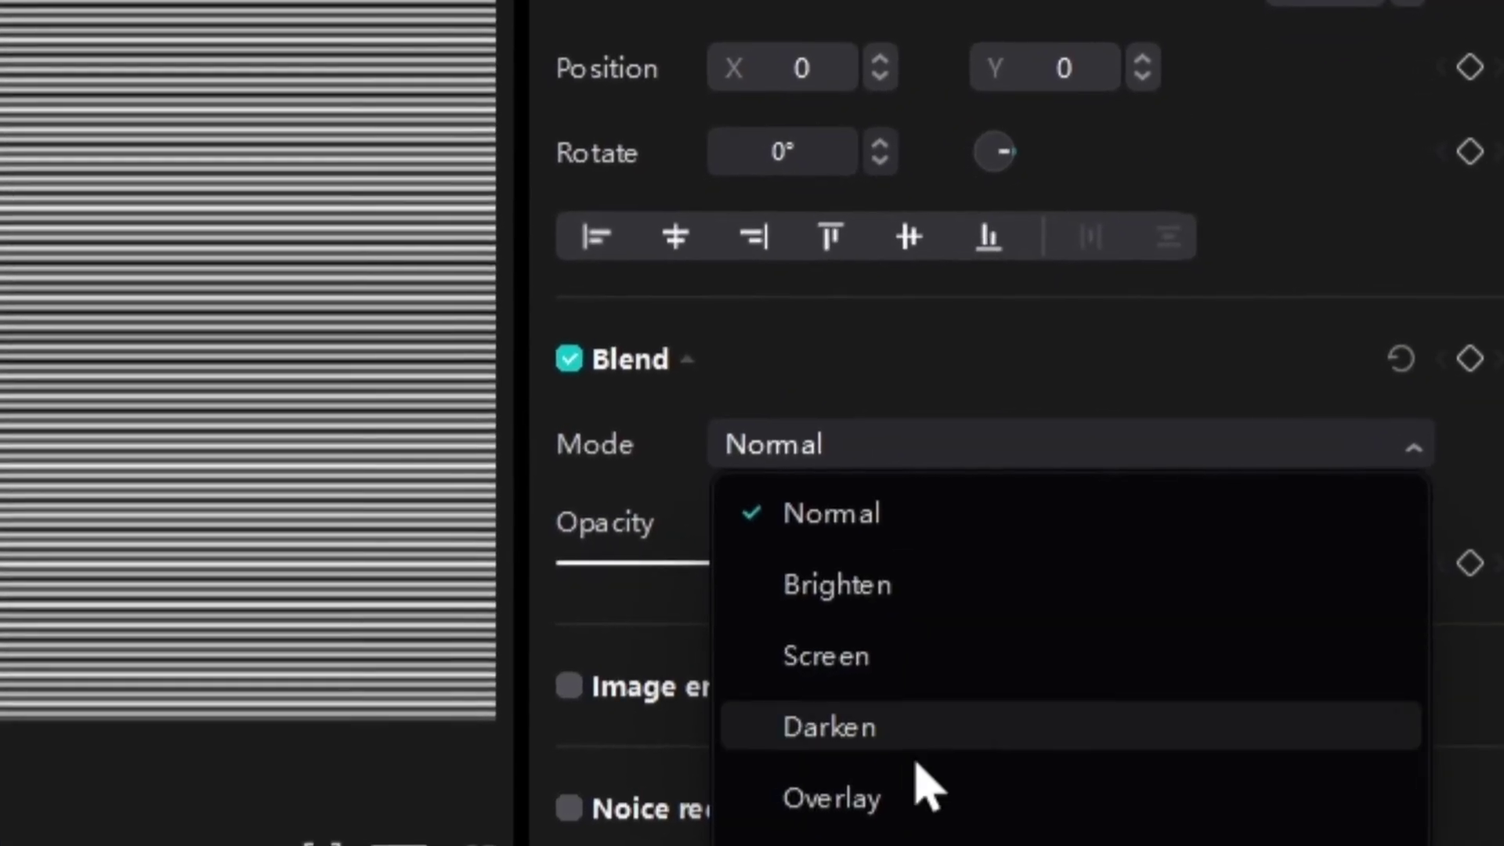
left_click(901, 801)
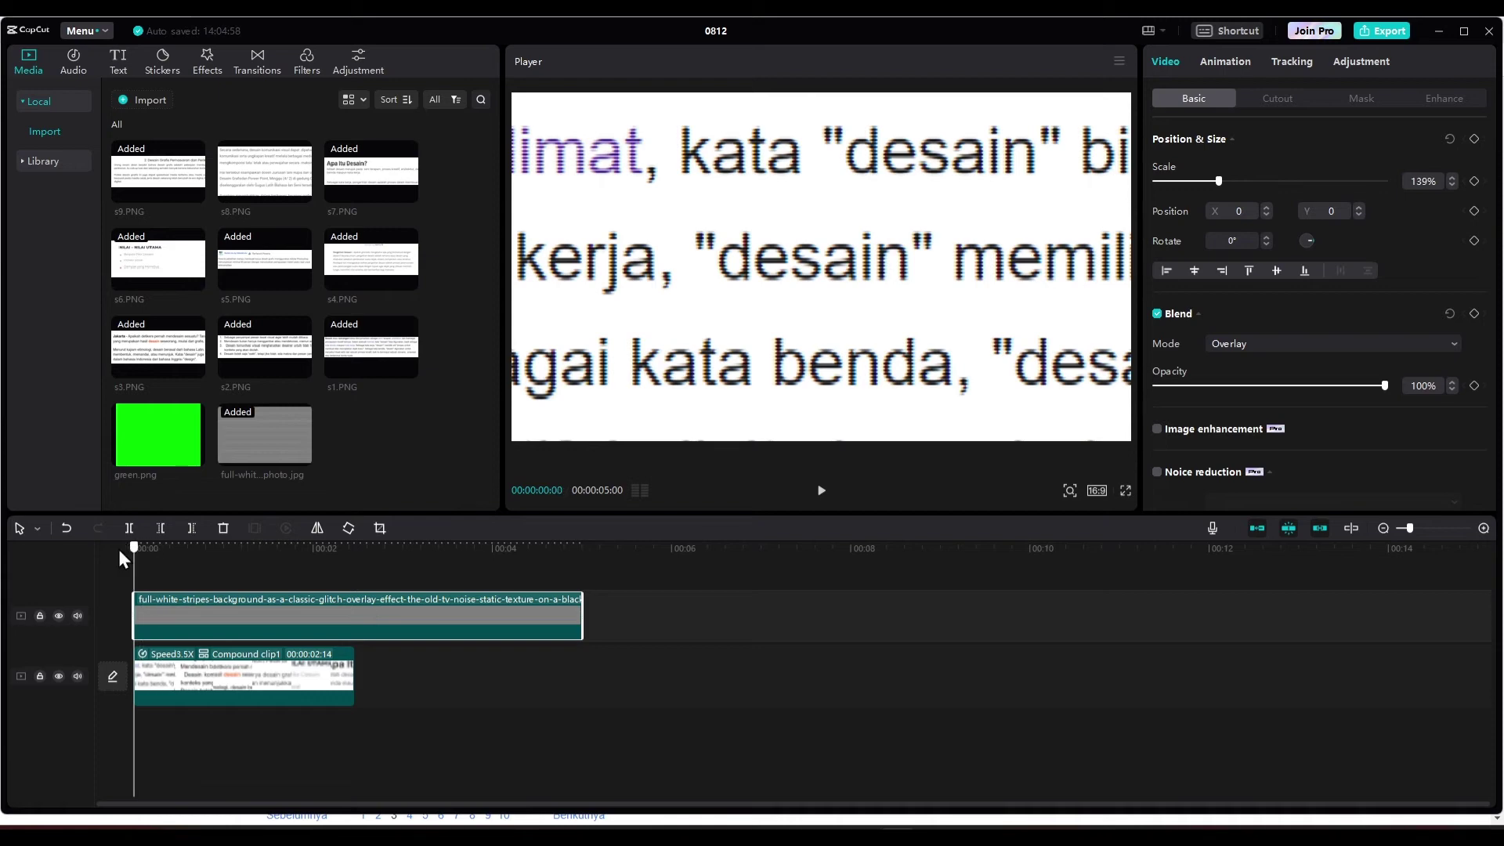
Step: Keyframe the stripes overlay's scale from 139% at 00:00:00:03 to 124% at 00:00:02:11
left_click_drag(131, 558, 144, 562)
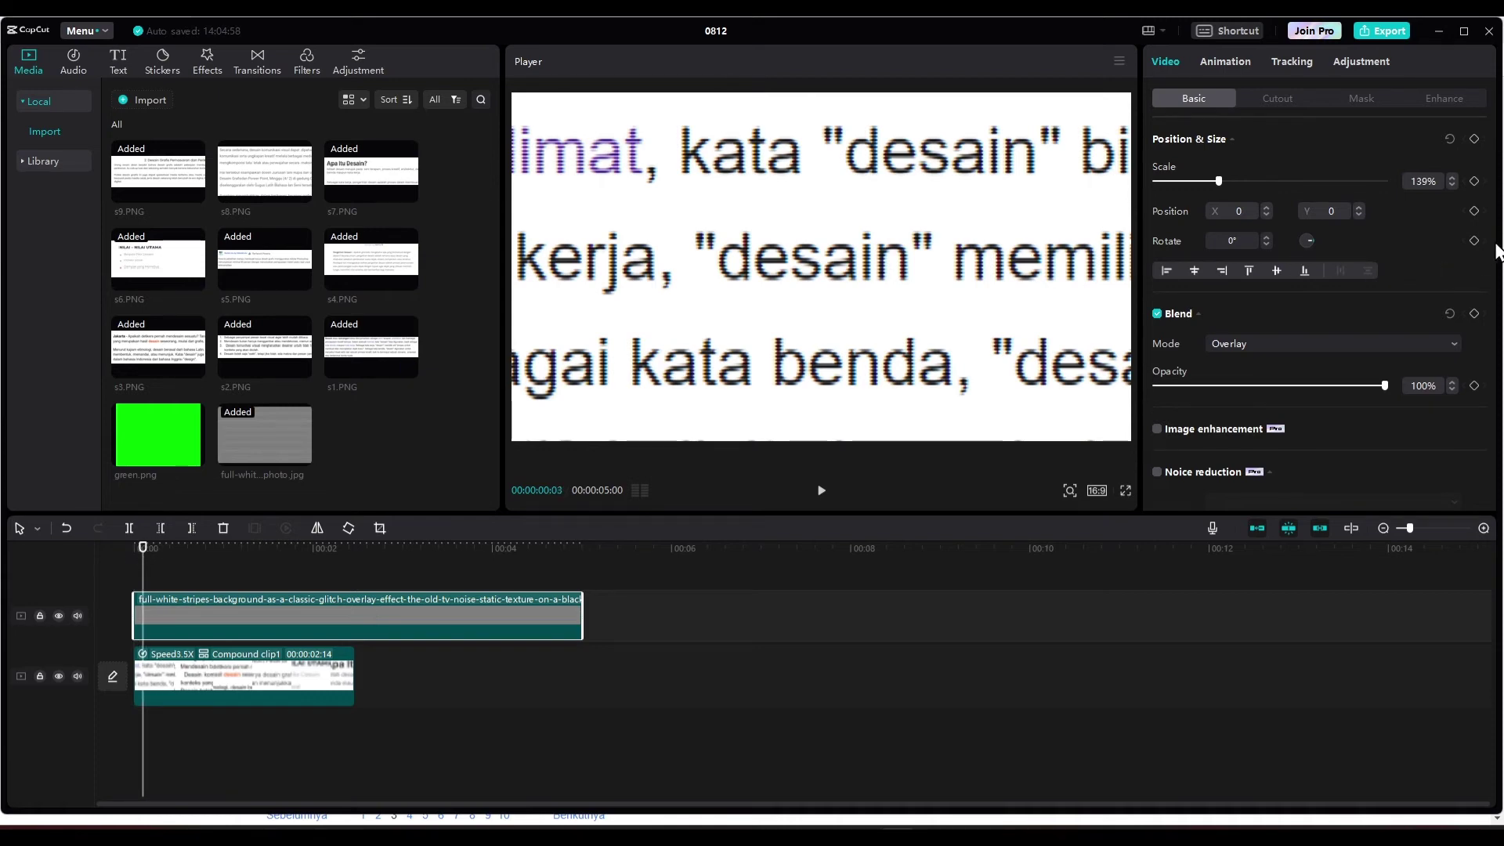
left_click(1474, 181)
left_click_drag(146, 549, 345, 558)
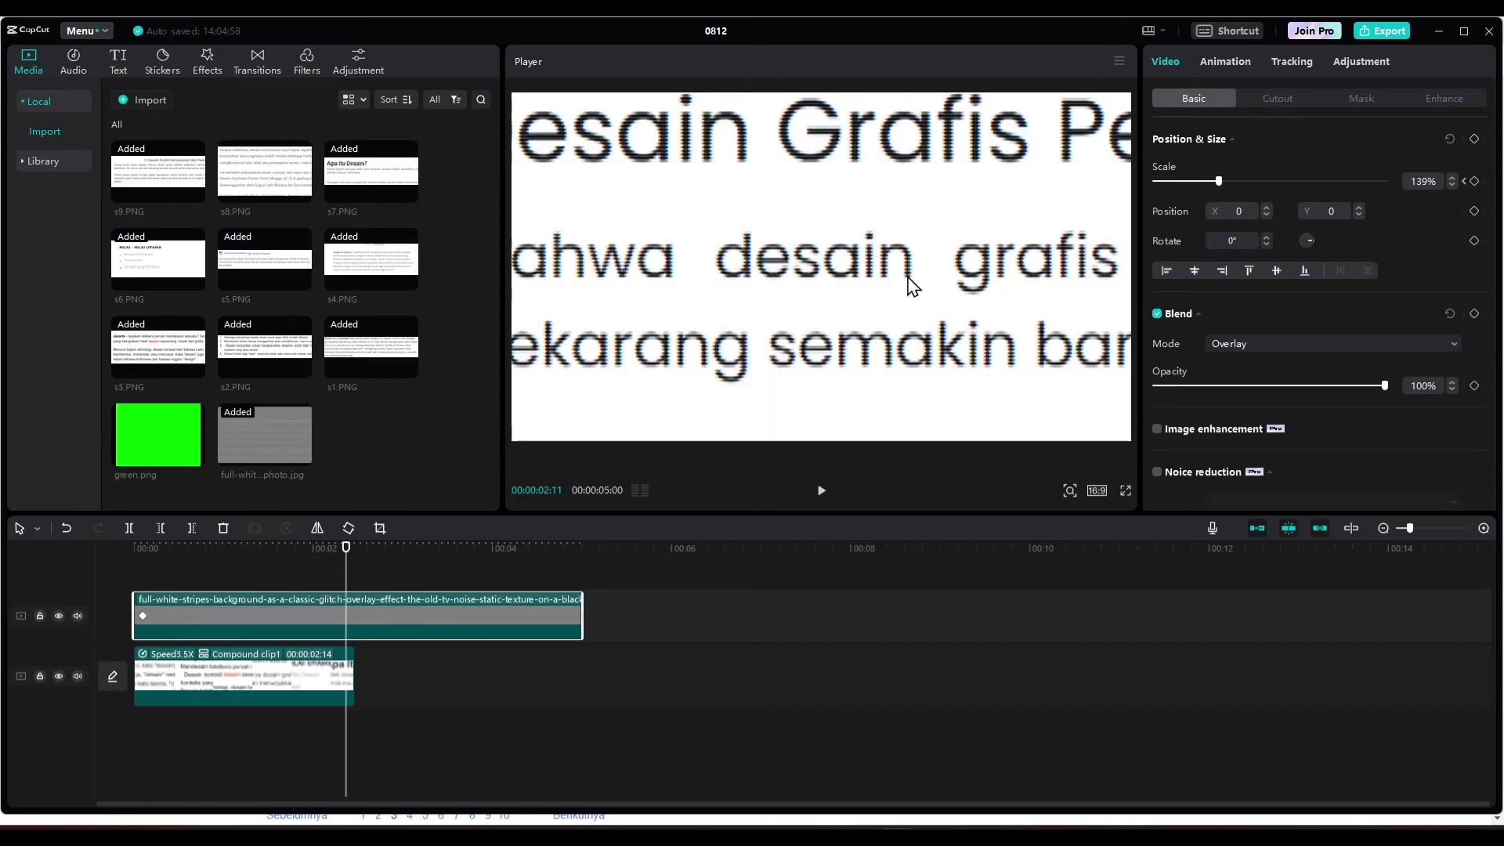
mouse_move(1218, 181)
left_mouse_down()
mouse_move(1239, 180)
mouse_move(1195, 182)
mouse_move(1211, 182)
left_mouse_up()
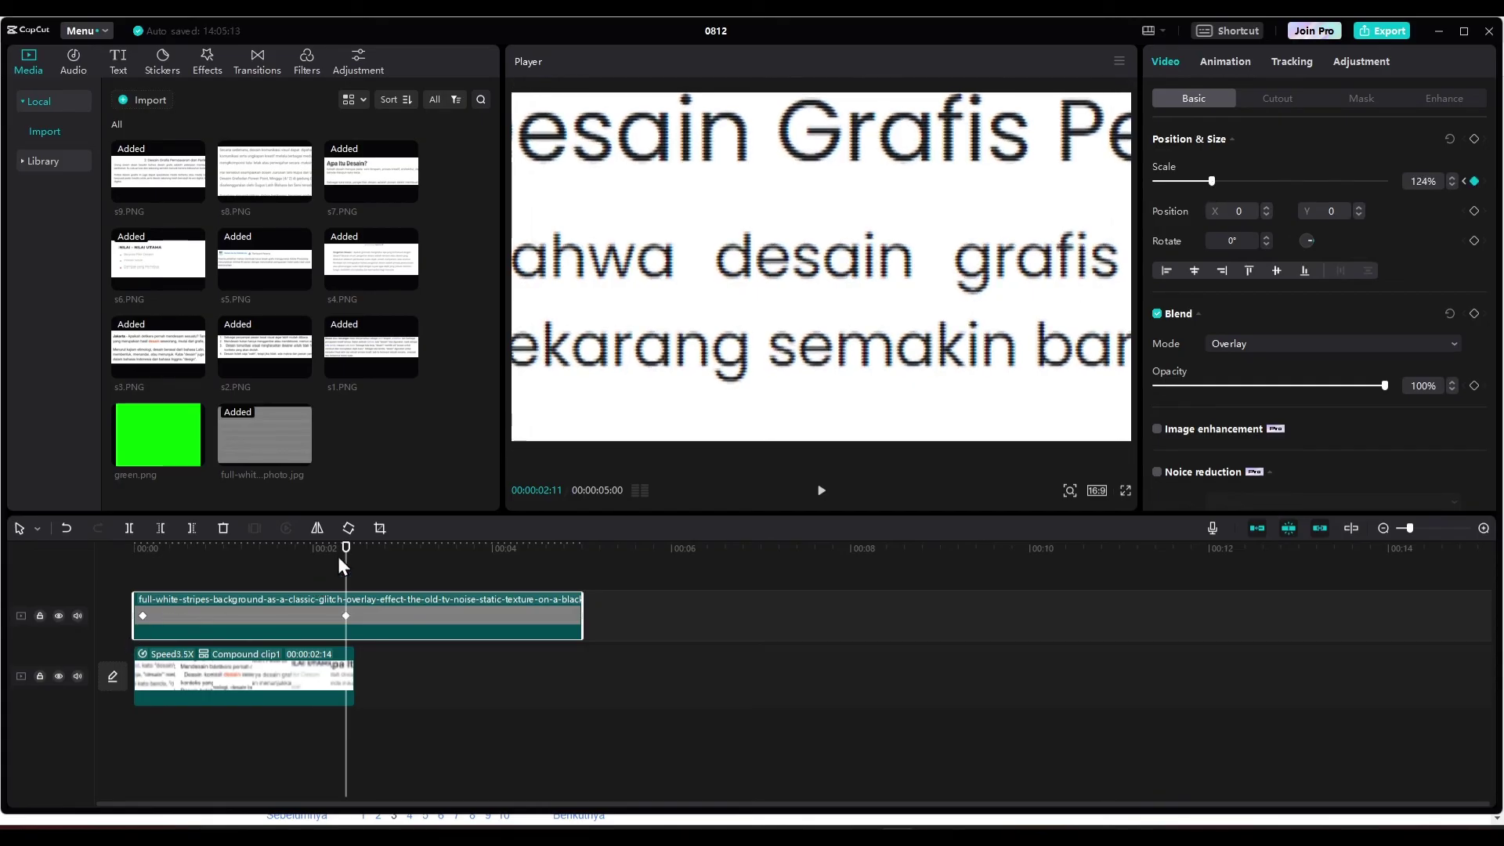
Step: Preview the animated stripes overlay from the start and return the playhead to 00:00:00:00
left_click_drag(342, 564, 137, 564)
left_click(821, 490)
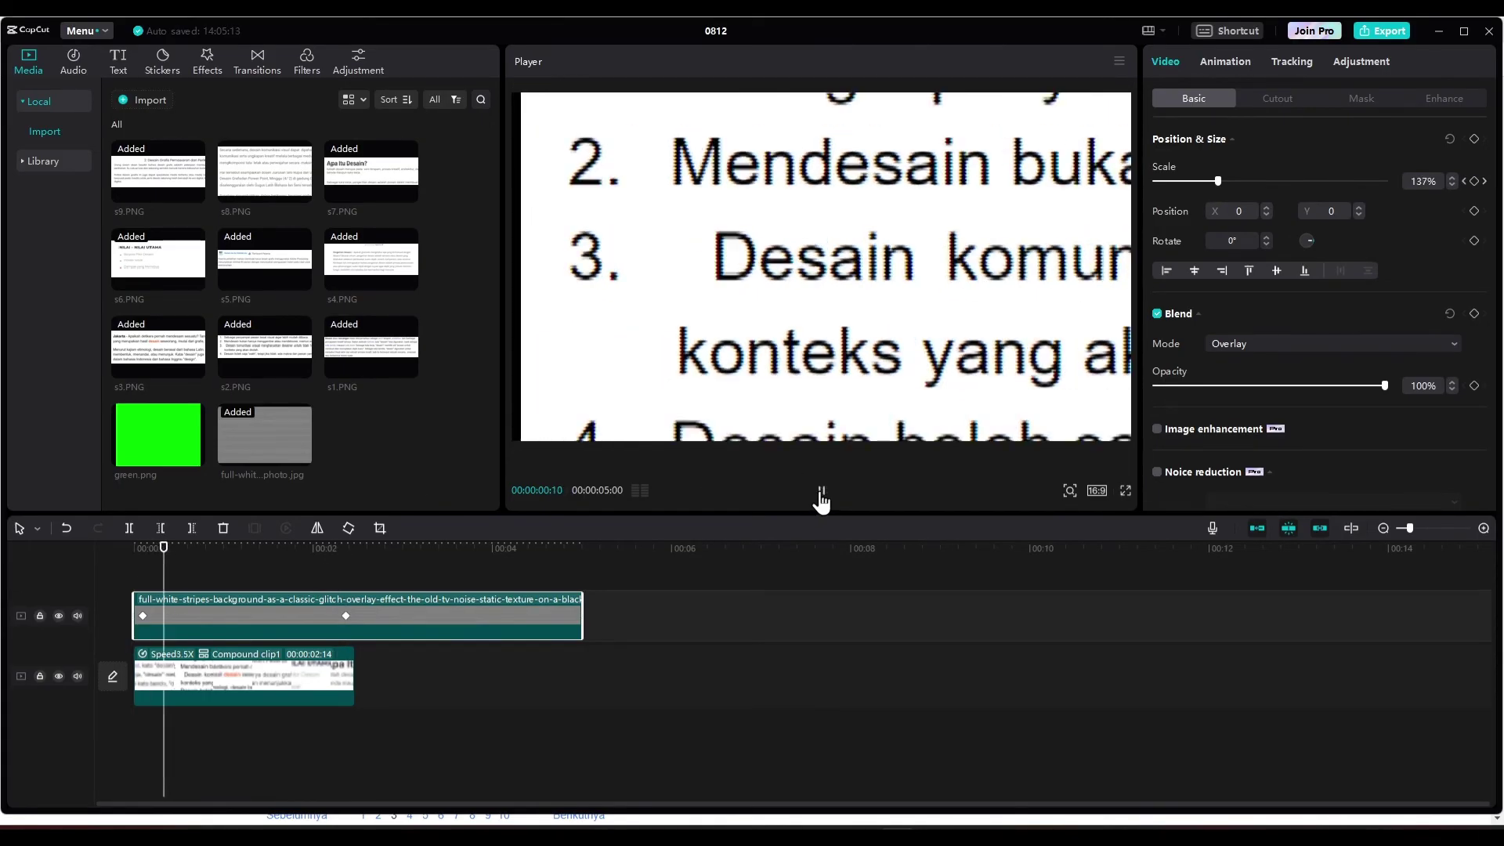
left_click(820, 493)
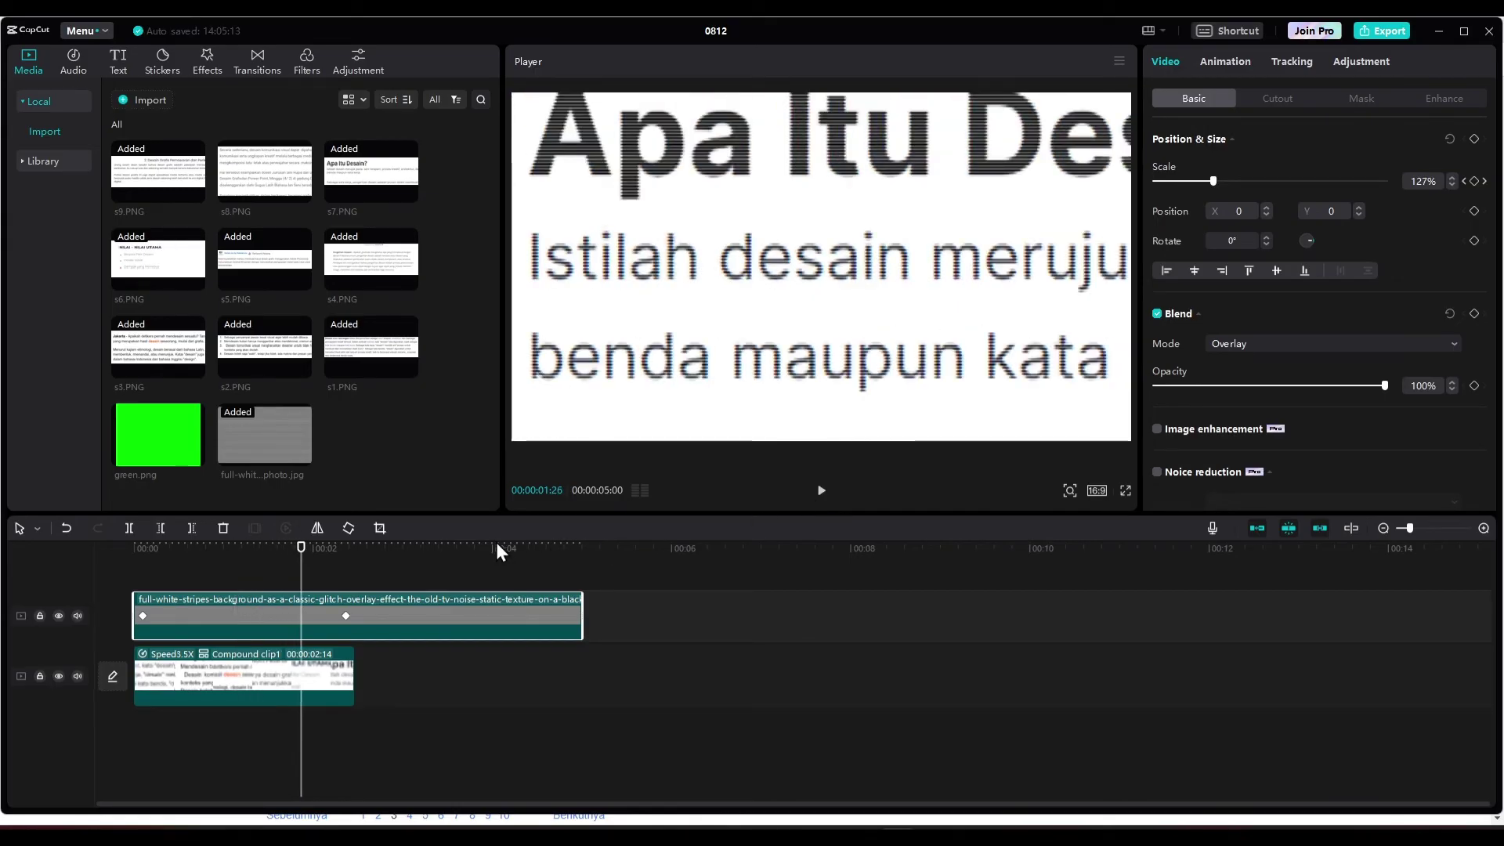
left_click_drag(301, 561, 175, 568)
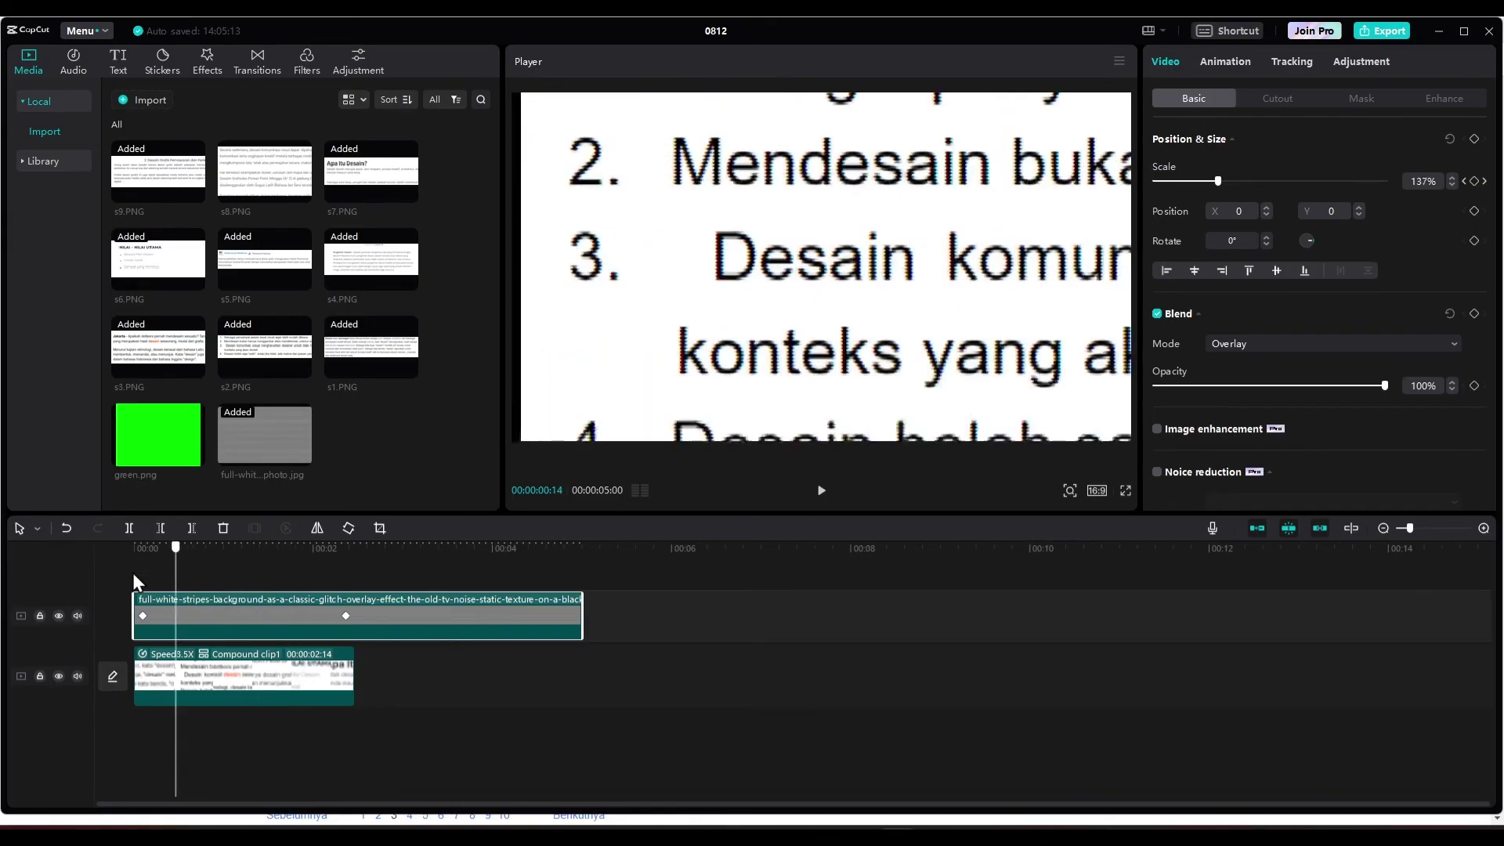
left_click(135, 580)
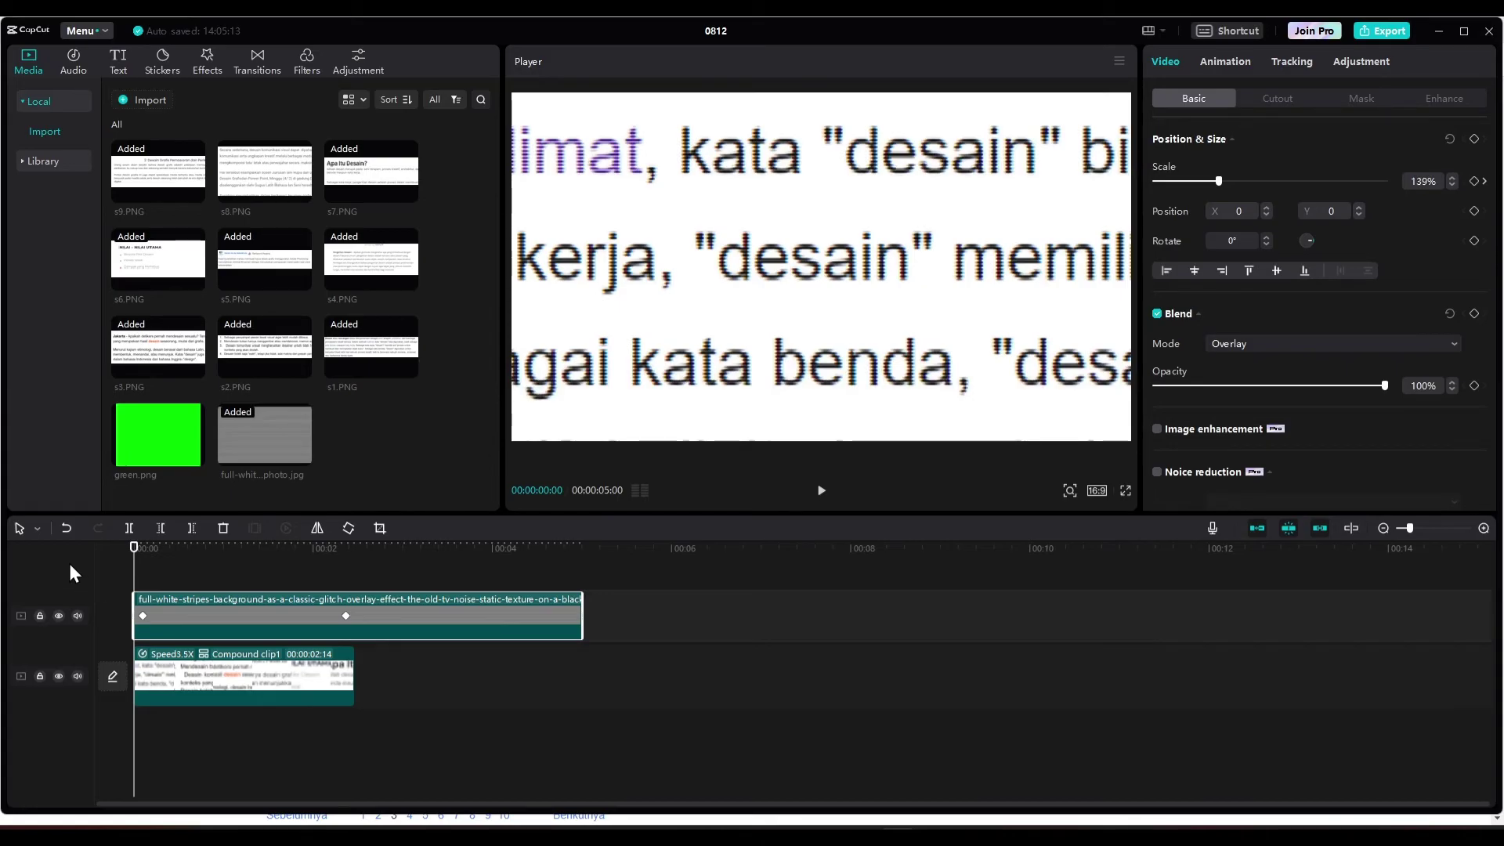
Step: Keyframe the compound clip's scale from 100% at the start to 120% at 00:00:02:12
left_click(205, 688)
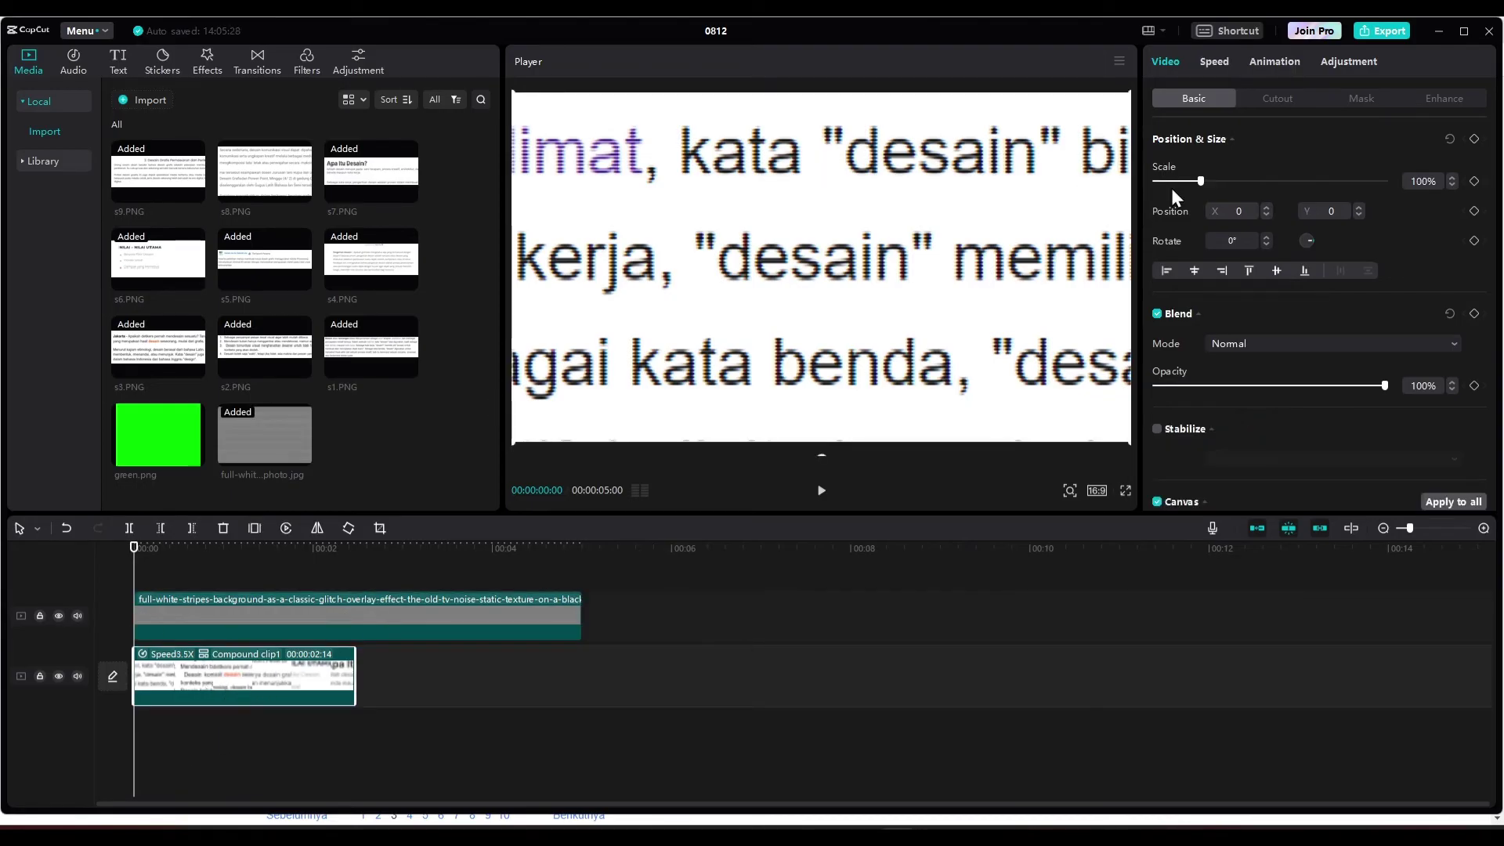
left_click(1475, 183)
left_click_drag(134, 553, 350, 567)
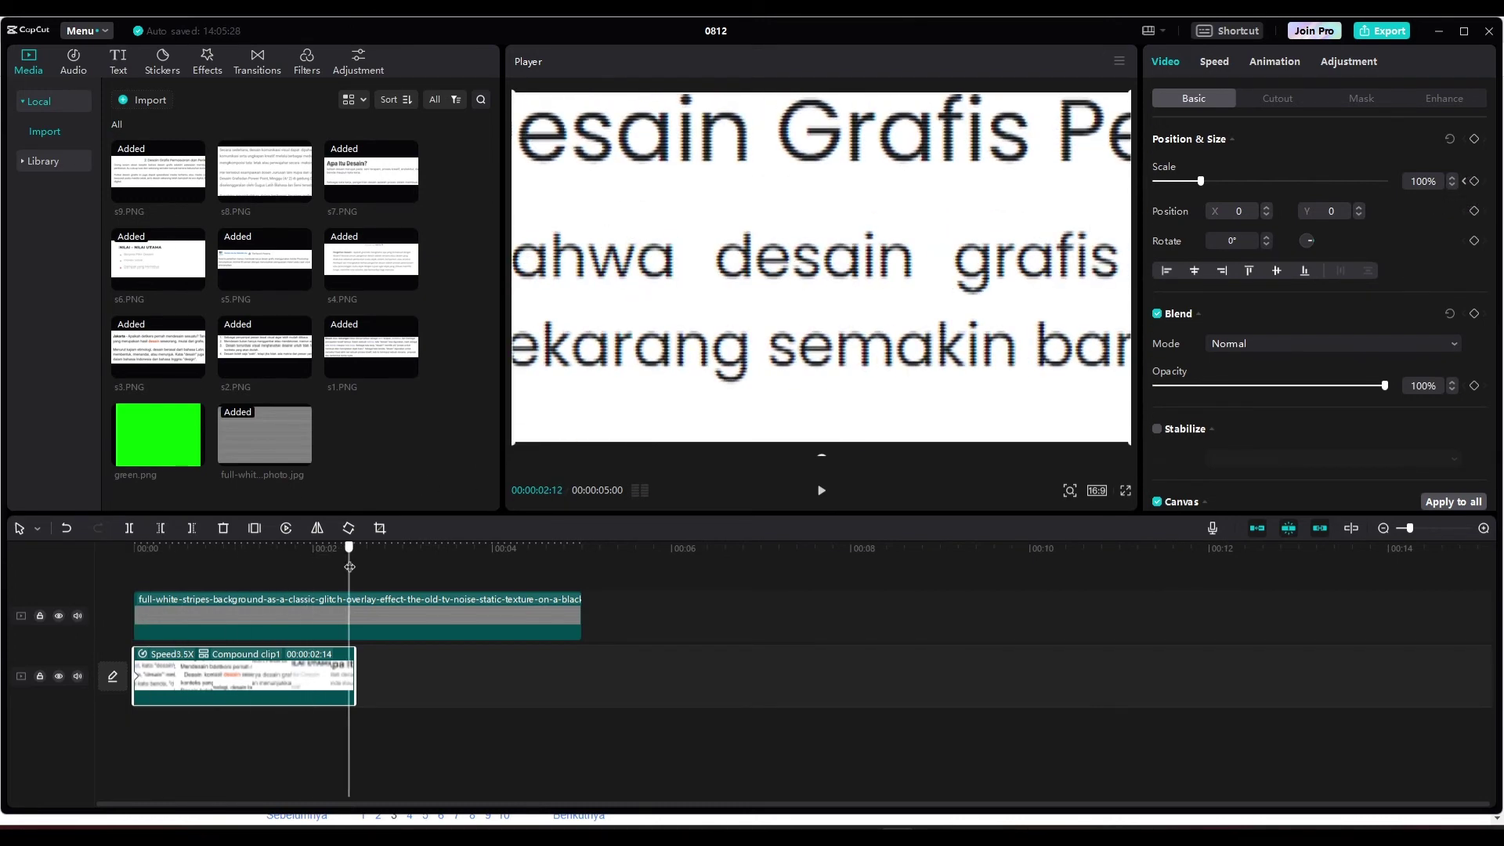
left_click(1475, 181)
left_click_drag(1201, 180, 1210, 182)
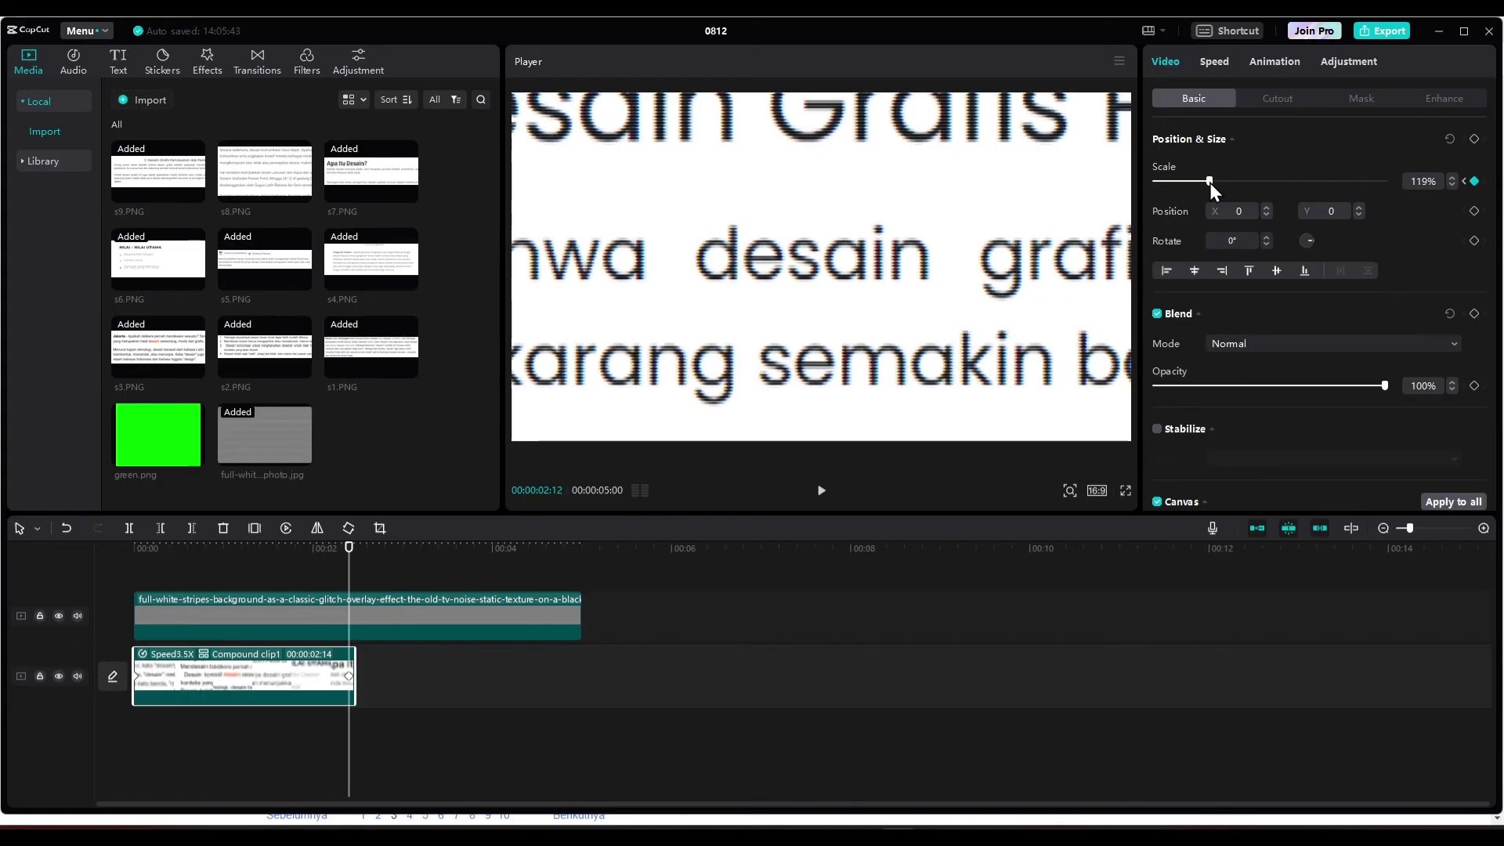
Step: Open the compound clip's scale keyframe graph and apply Auto curve to both the end and start keyframes
left_click(273, 676)
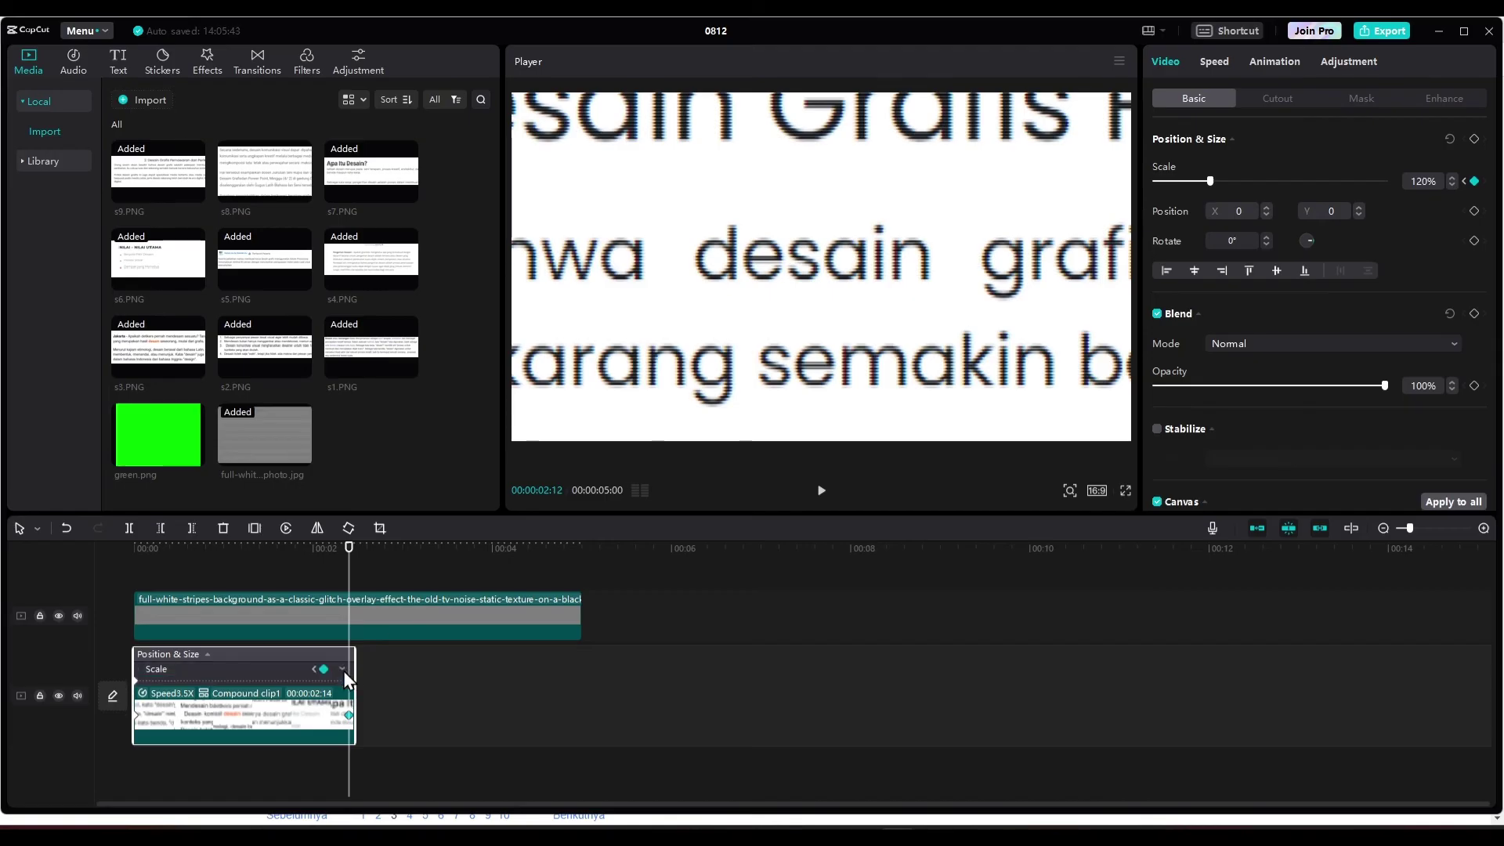
left_click(343, 671)
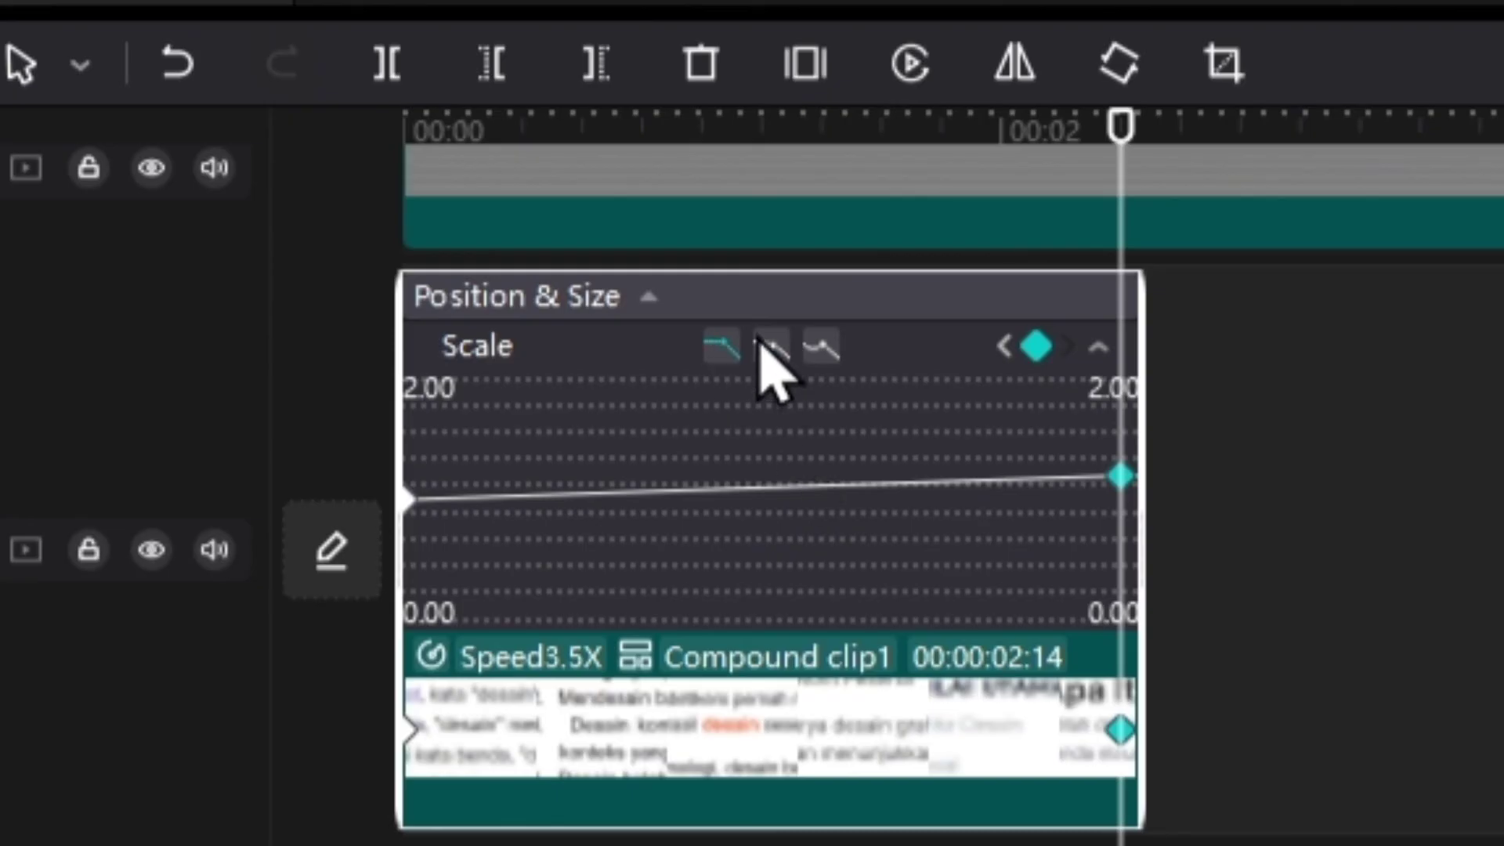
left_click(770, 350)
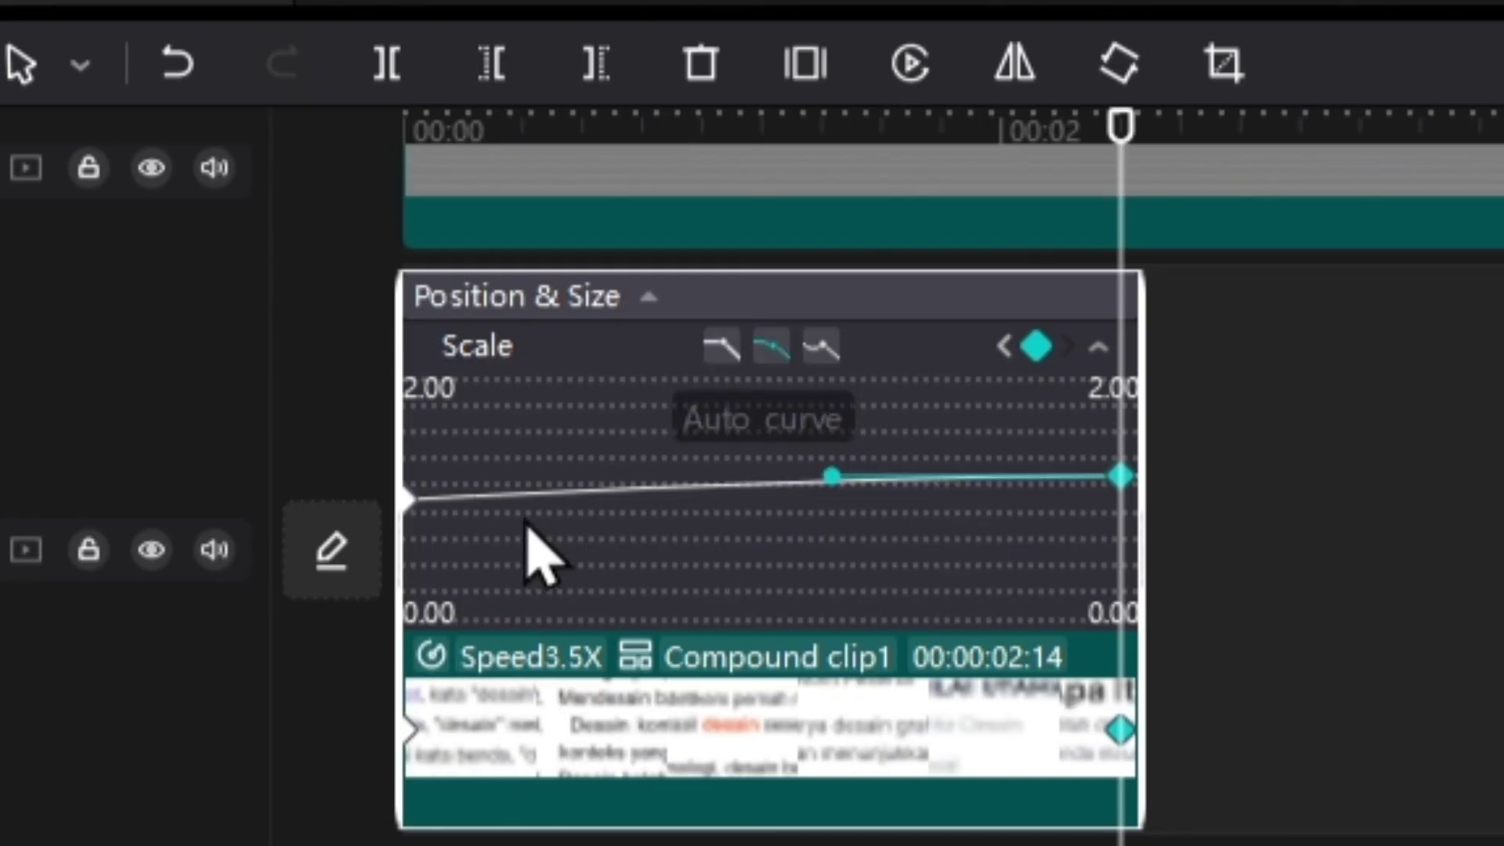
left_click(427, 498)
left_click(766, 353)
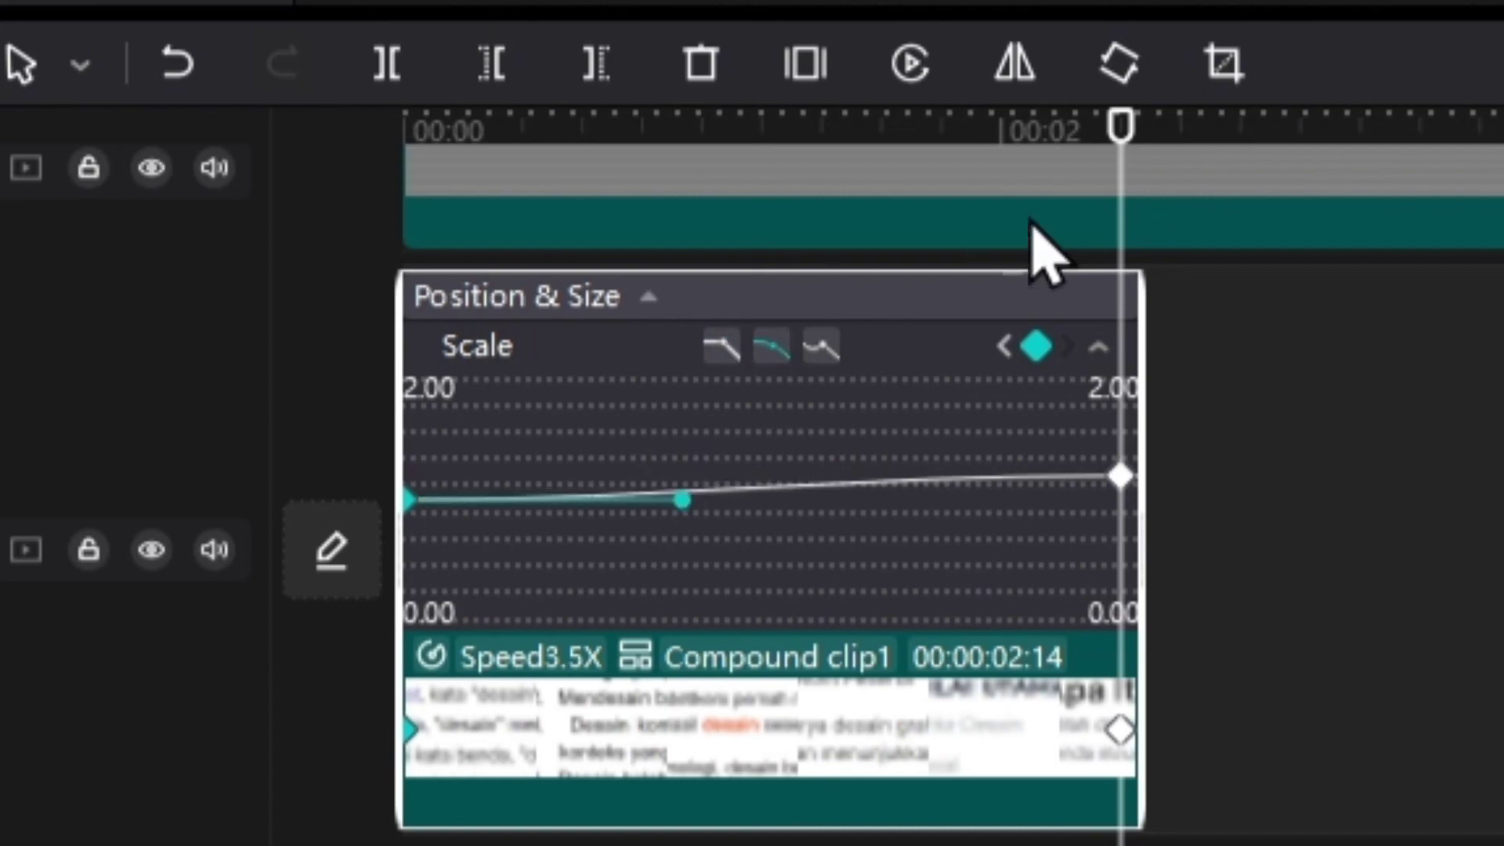
Step: Play the eased zoom on the compound clip from the start and return the playhead to the beginning
left_click_drag(1119, 126, 407, 129)
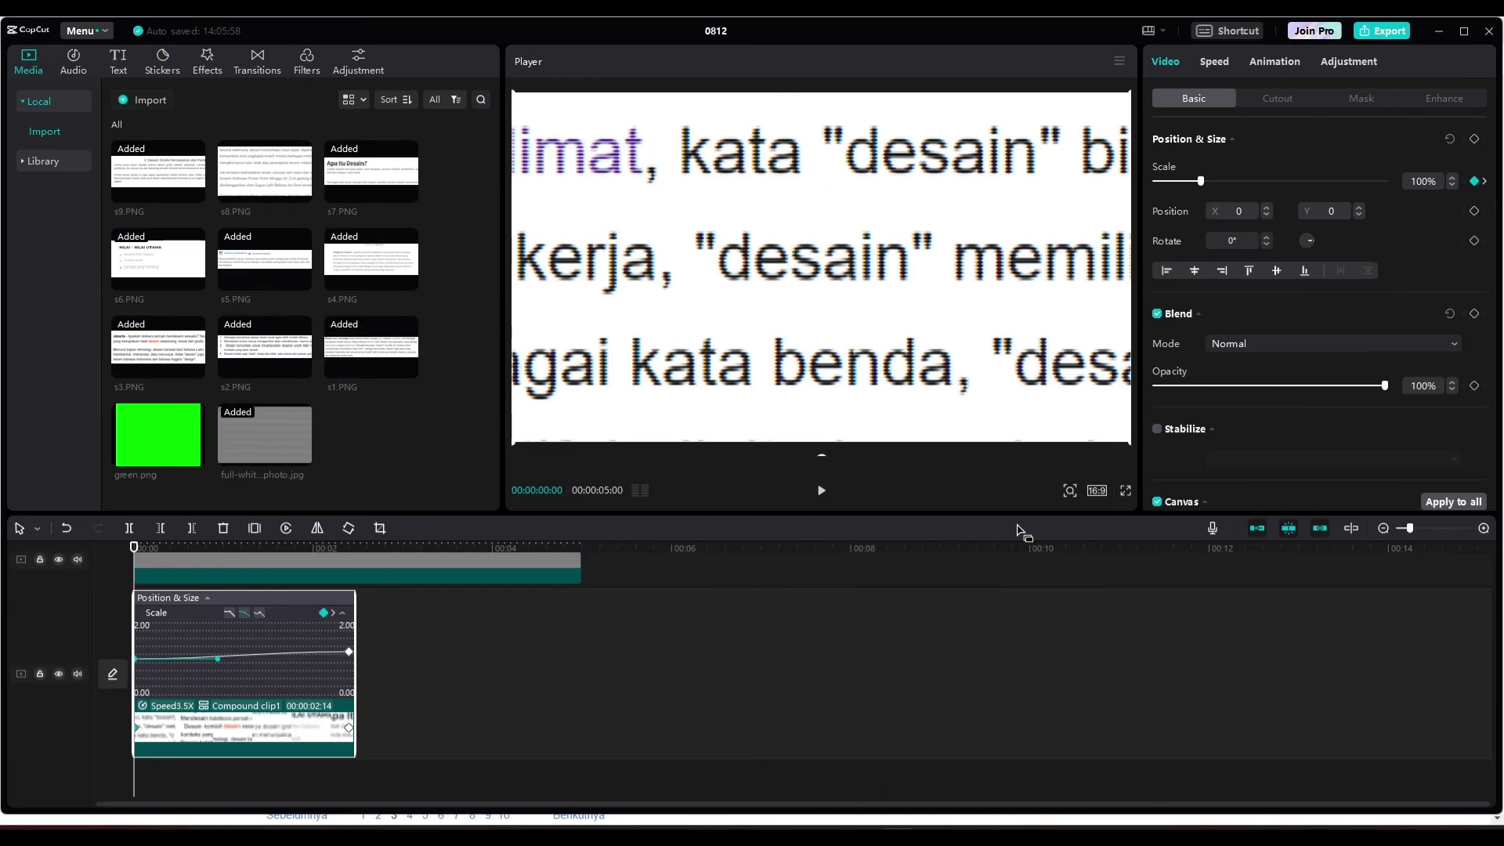
left_click(821, 492)
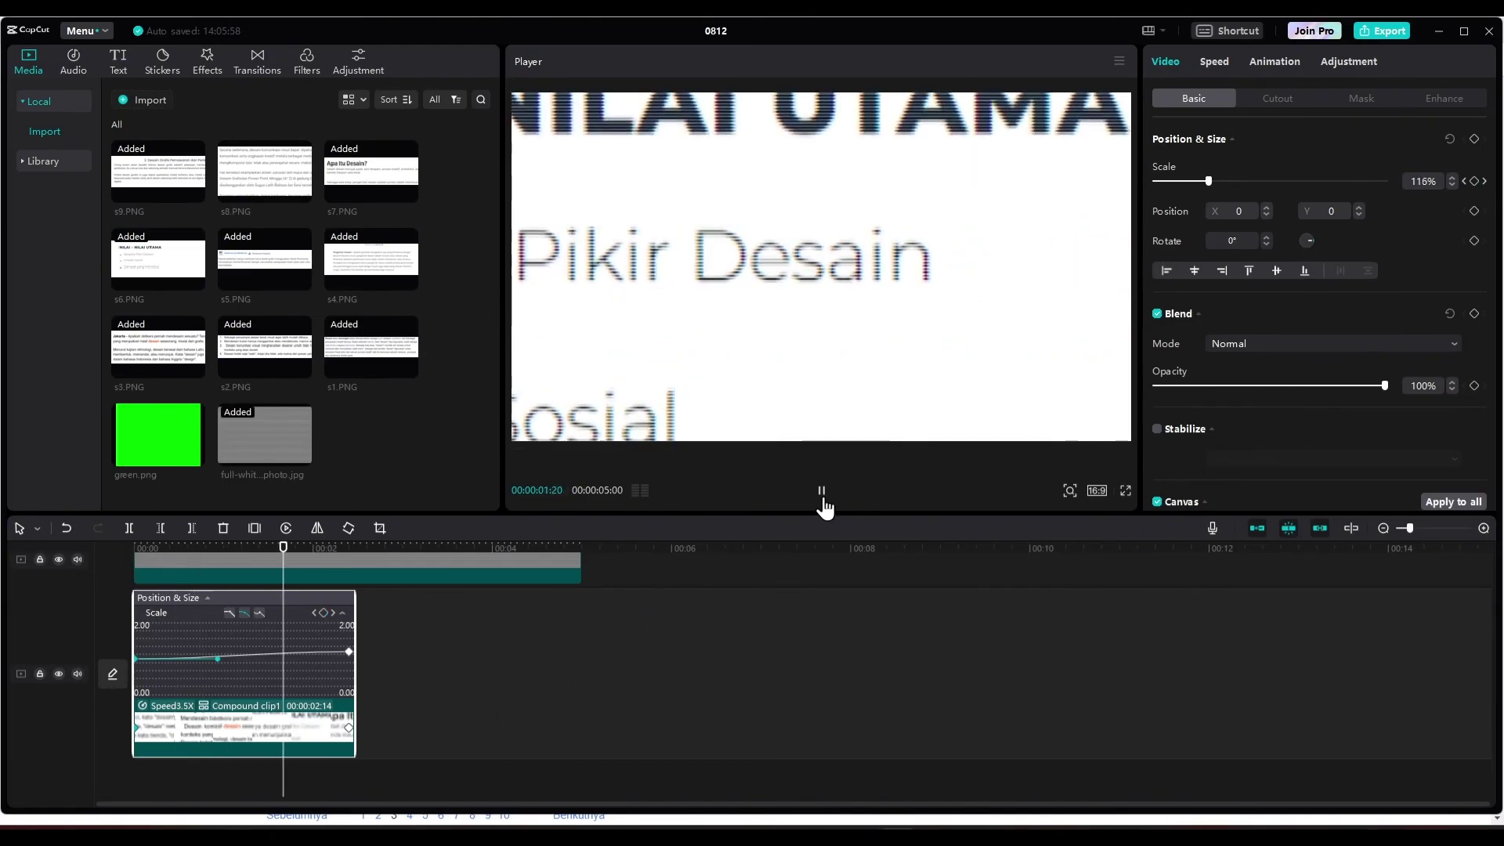
left_click_drag(411, 547, 50, 558)
left_click(613, 594)
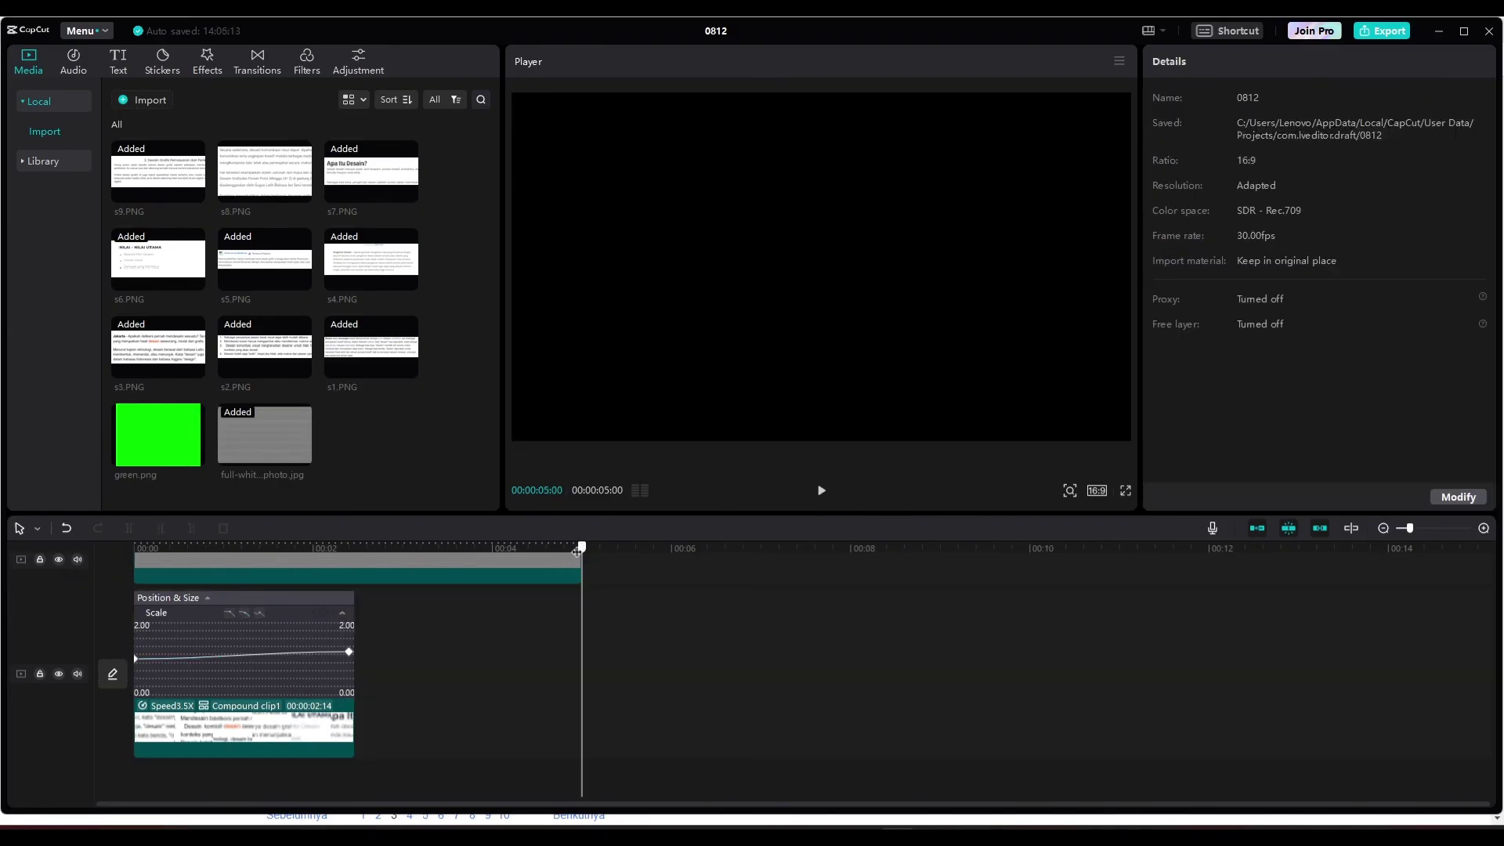
left_click_drag(578, 552, 27, 581)
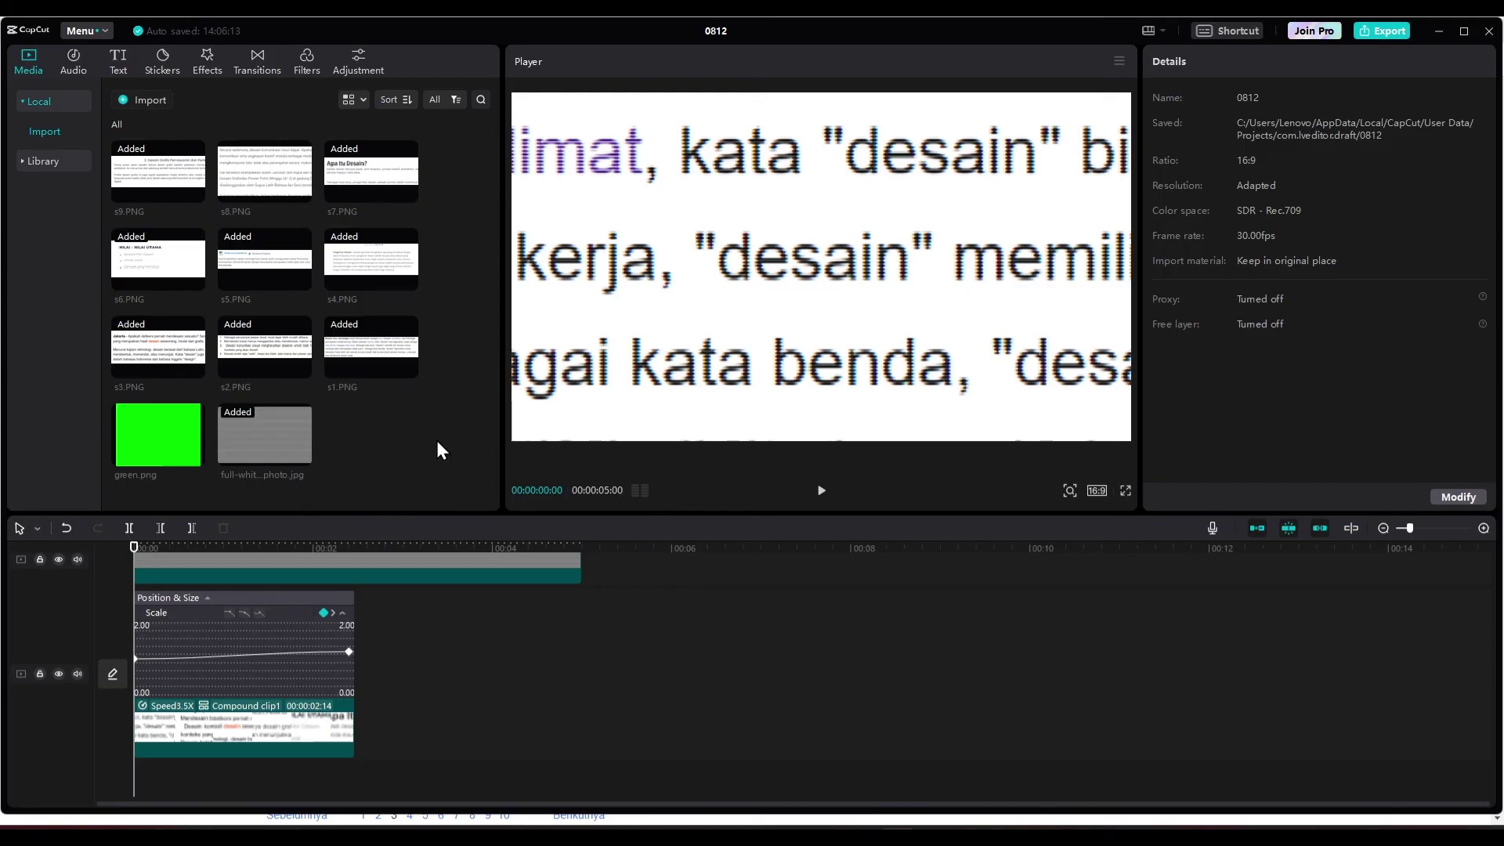
Step: Import the Rapid Camera Shutter HQ Sound Effect MP3 and add it to the timeline from the start of the compound clip
left_click(141, 99)
double_click(235, 157)
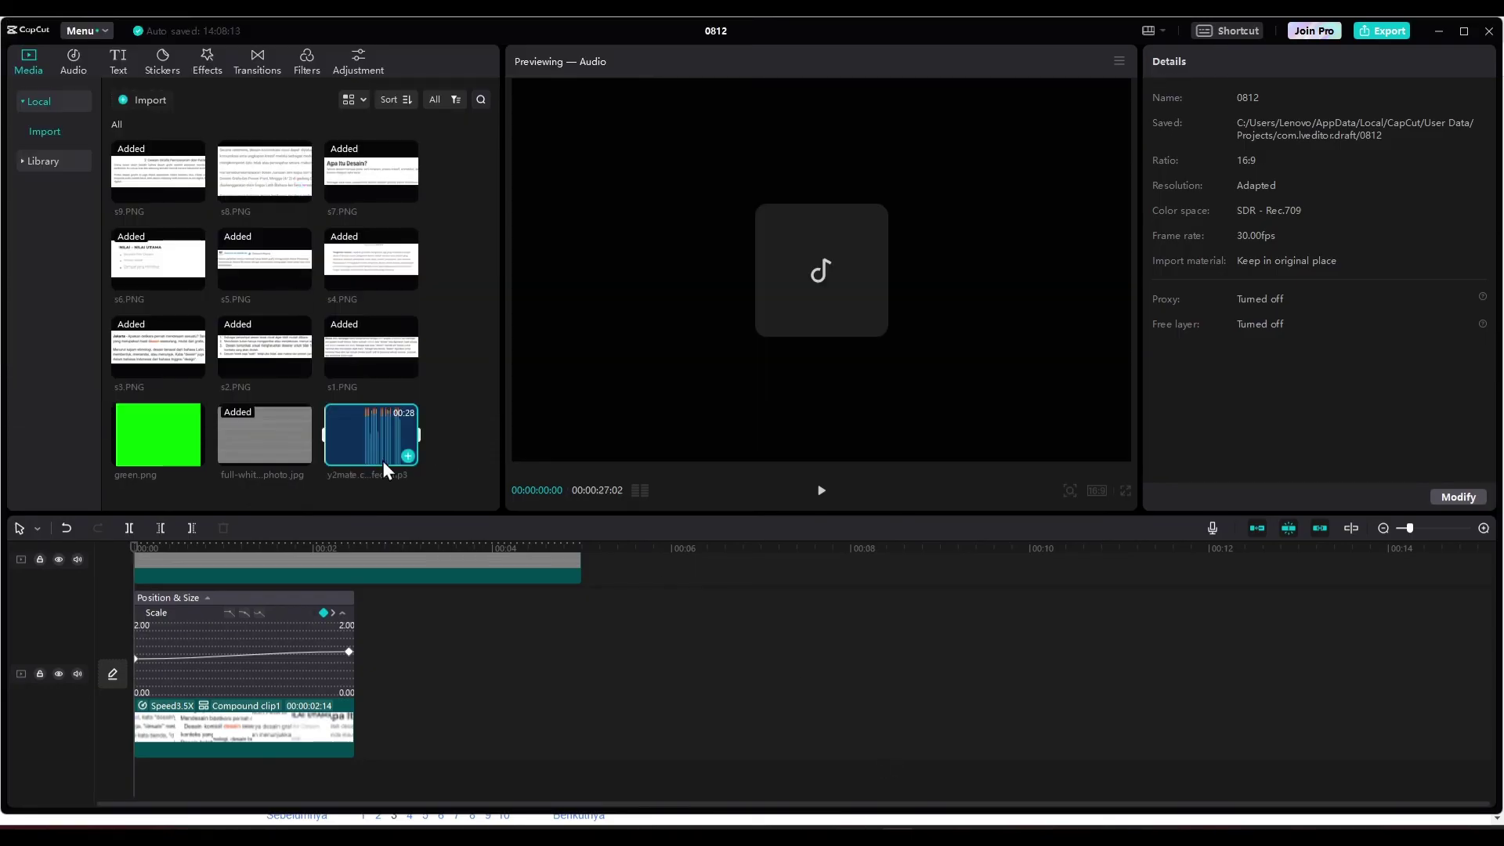
left_click_drag(379, 467, 170, 561)
Step: Trim the camera shutter sound to the compound clip's end at 00:00:02:14 and play the video from the start
left_click(1152, 549)
left_click(361, 741)
key("w")
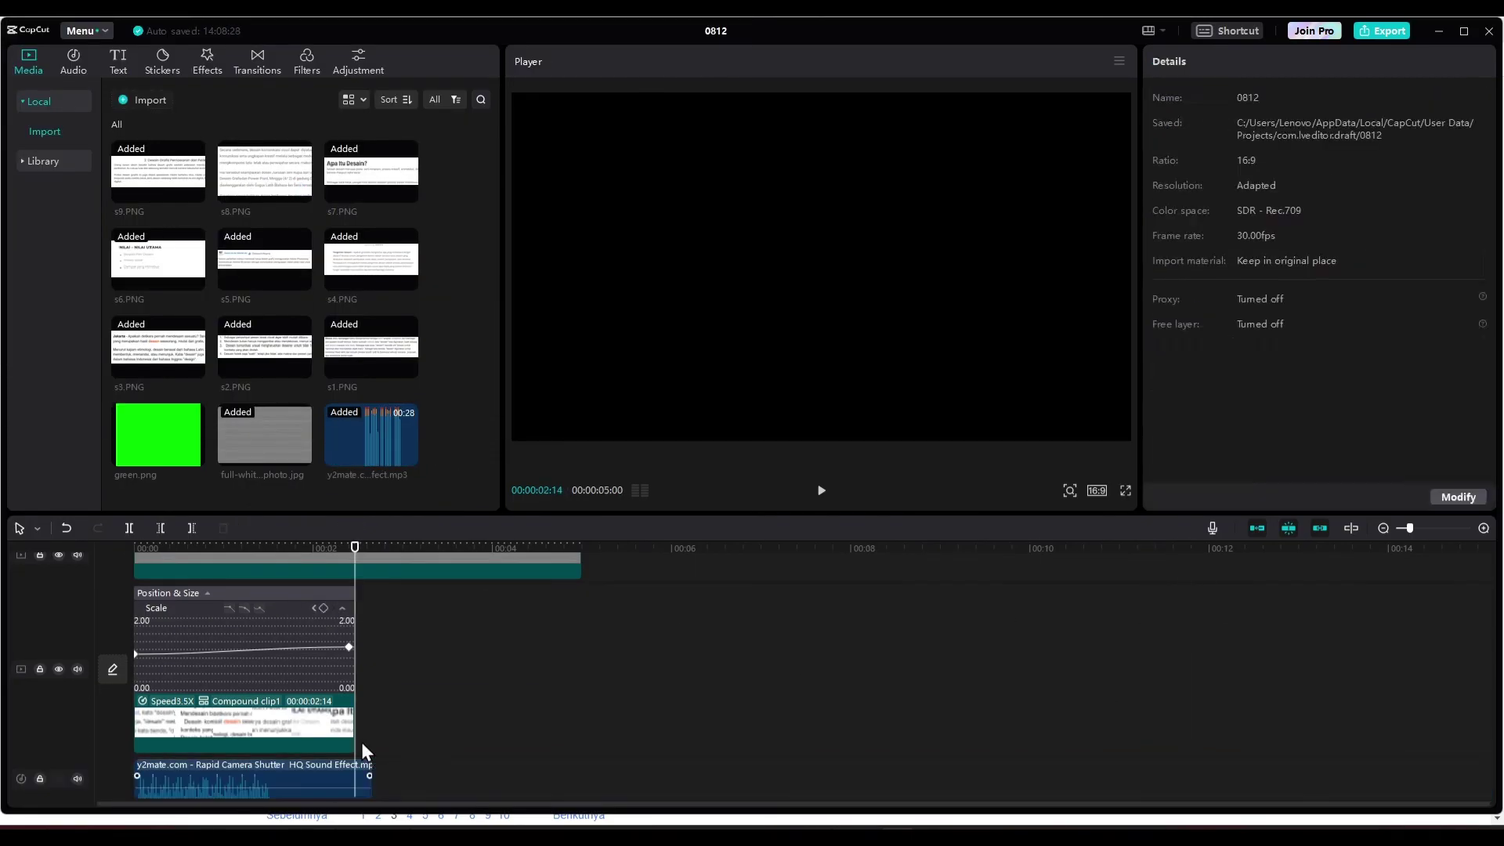
scroll(387, 769, "down", 1)
left_click(313, 740)
key("Home")
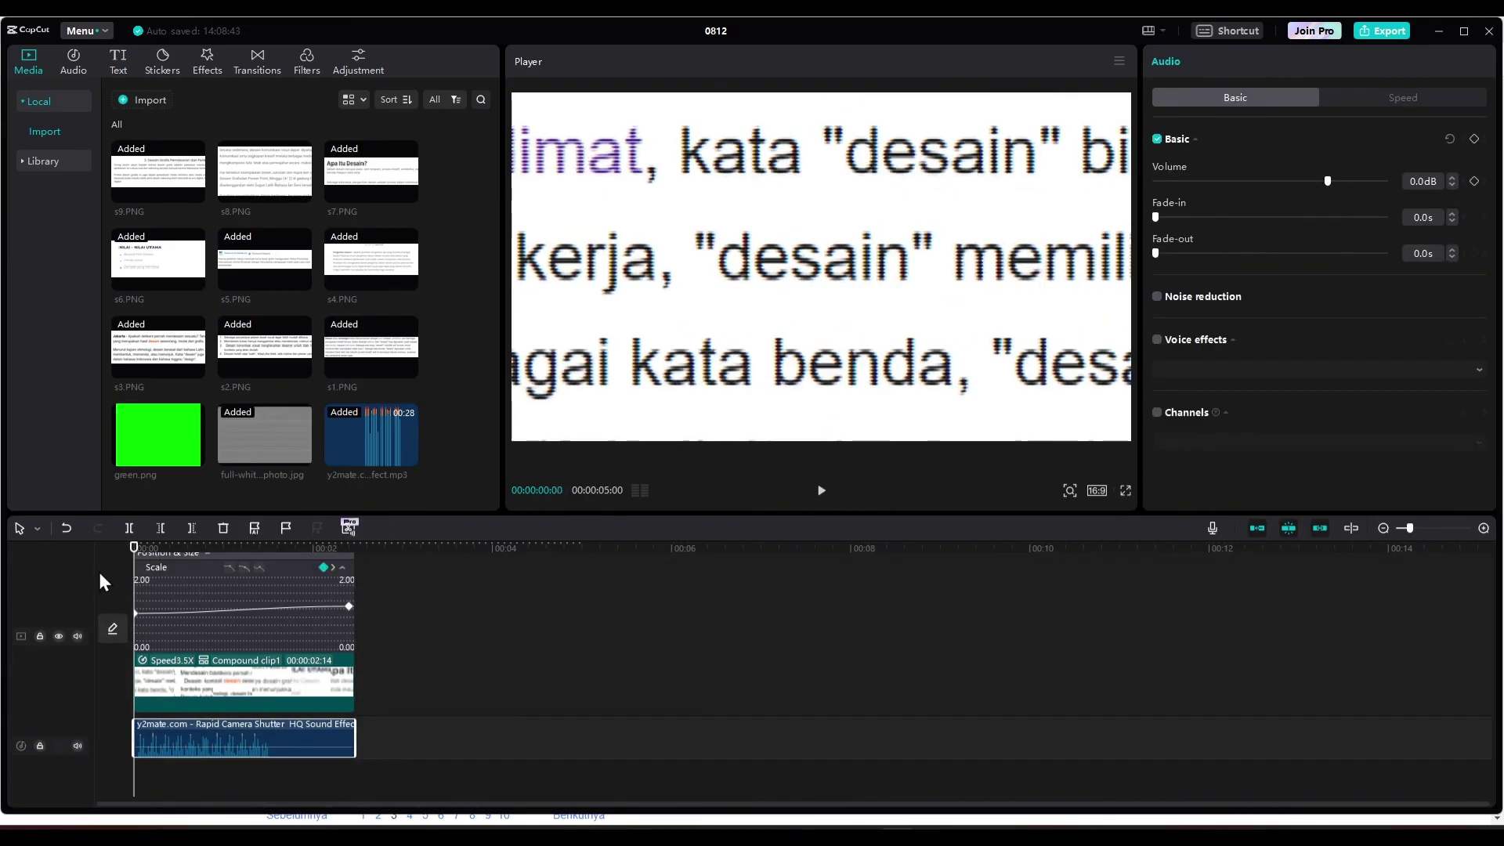
key("space")
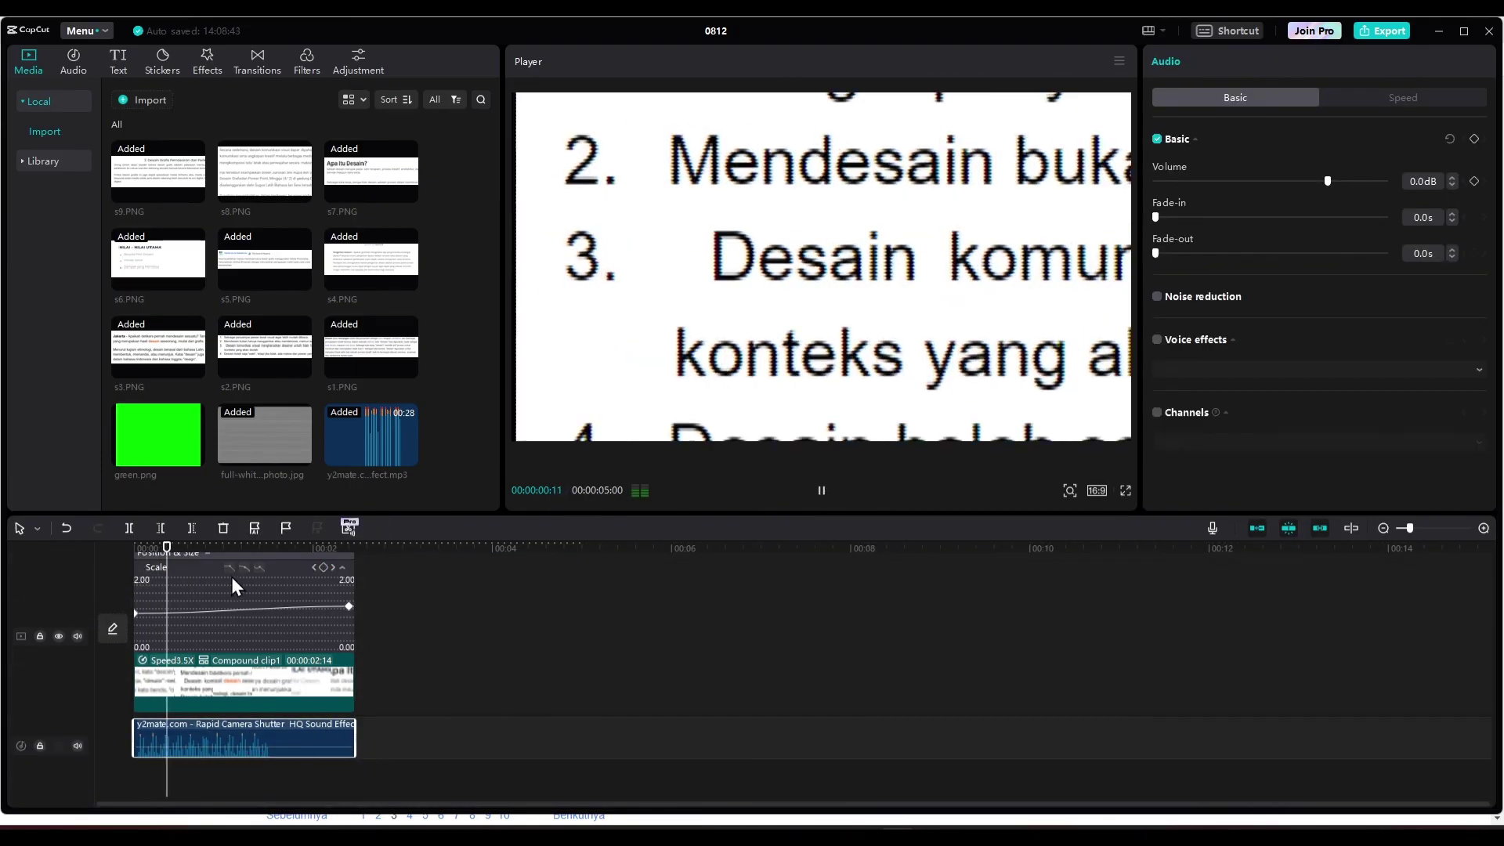